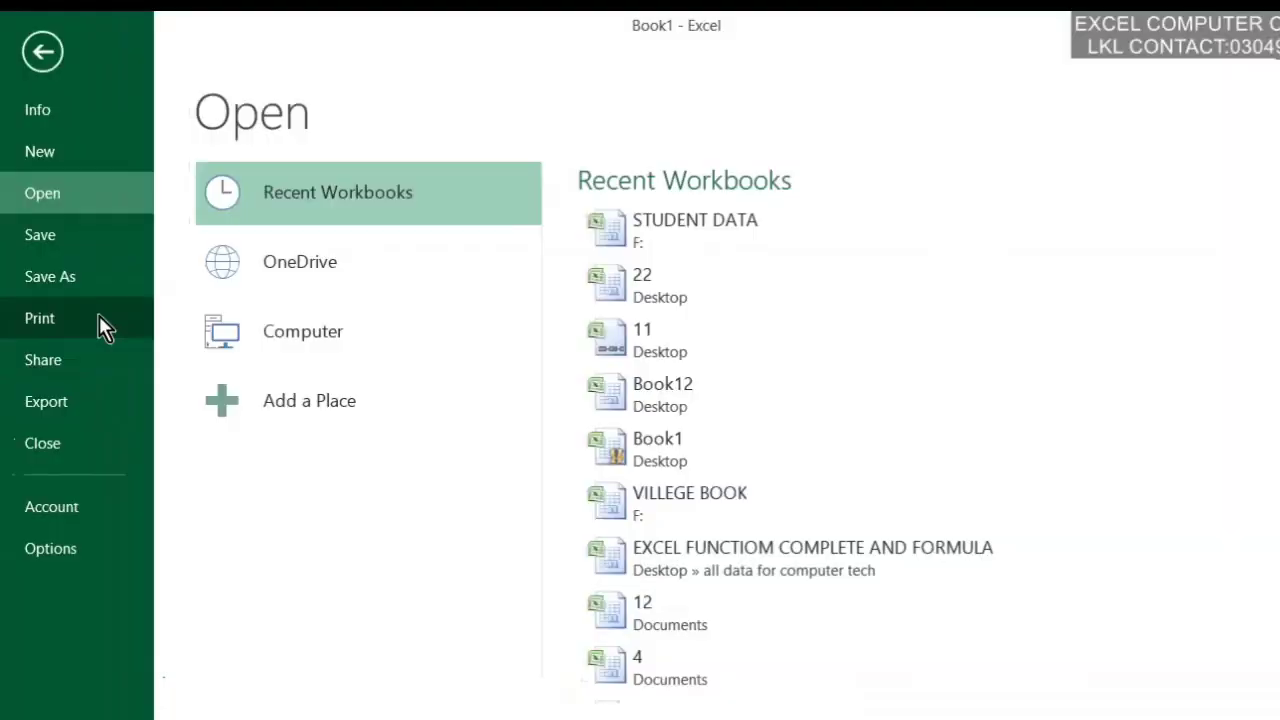
- Return to Sheet1's grid and select whole rows starting from row 1
{"action": "left_click", "coordinate": [99, 317]}
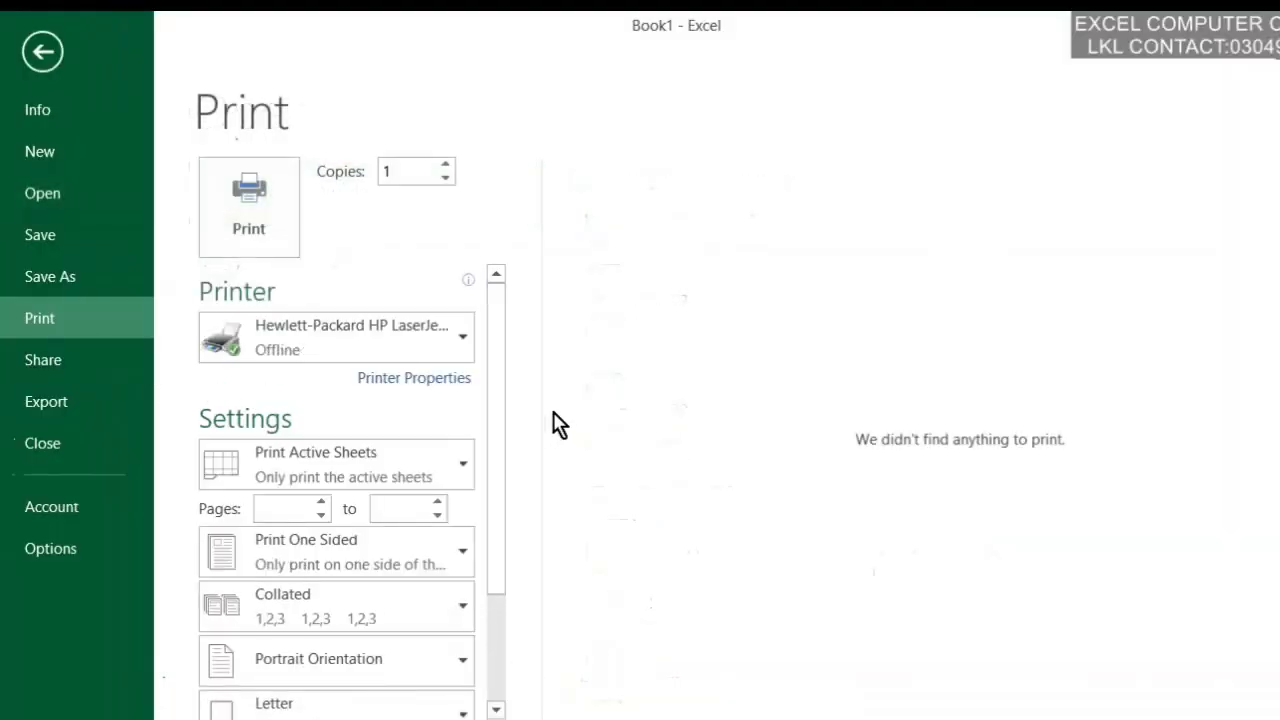
{"action": "left_click", "coordinate": [42, 51]}
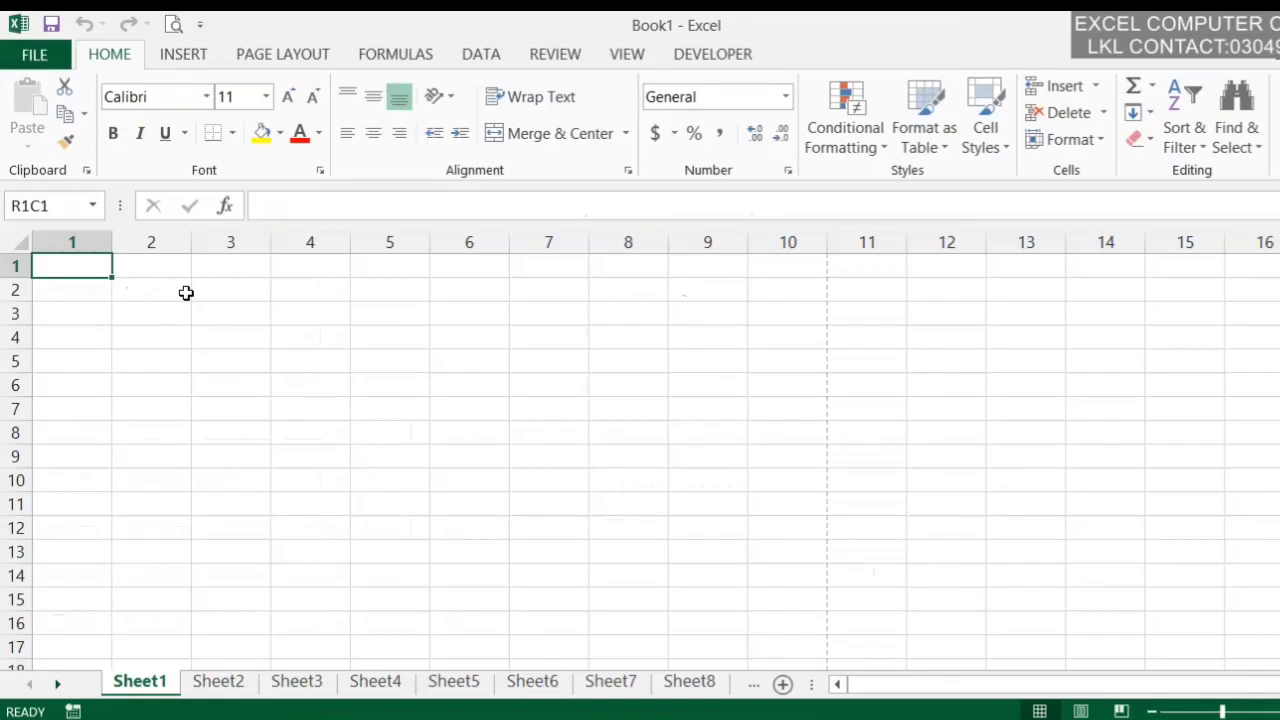
{"action": "key", "text": "ctrl+Right"}
{"action": "key", "text": "ctrl+Left"}
{"action": "key", "text": "shift+Right"}
{"action": "key", "text": "shift+Right"}
{"action": "key", "text": "shift+Right"}
{"action": "key", "text": "shift+Right"}
{"action": "key", "text": "shift+Right"}
{"action": "key", "text": "shift+Right"}
{"action": "key", "text": "shift+Right"}
{"action": "key", "text": "shift+Right"}
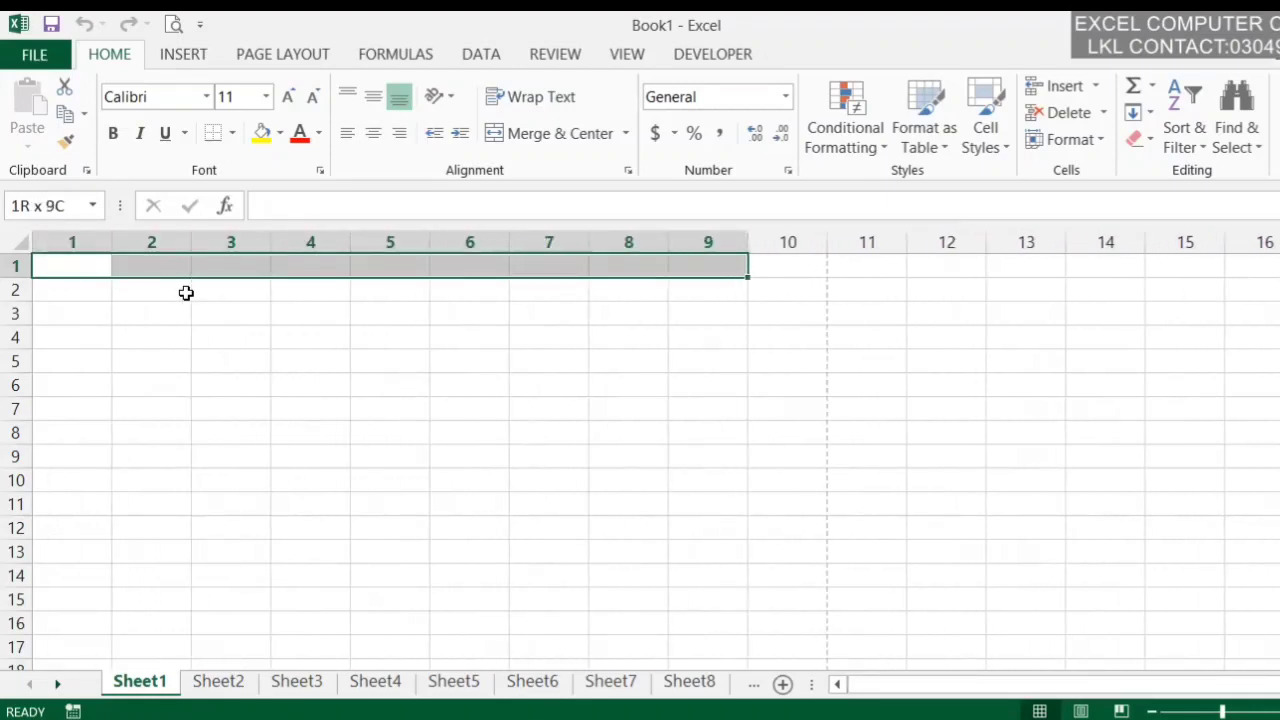
{"action": "key", "text": "shift+space"}
- Extend the selection down to row 23 and fill every selected cell with 'shinwari'
{"action": "key", "text": "shift+Down"}
{"action": "key", "text": "shift+Down"}
{"action": "key", "text": "shift+Down"}
{"action": "key", "text": "shift+Down"}
{"action": "key", "text": "shift+Down"}
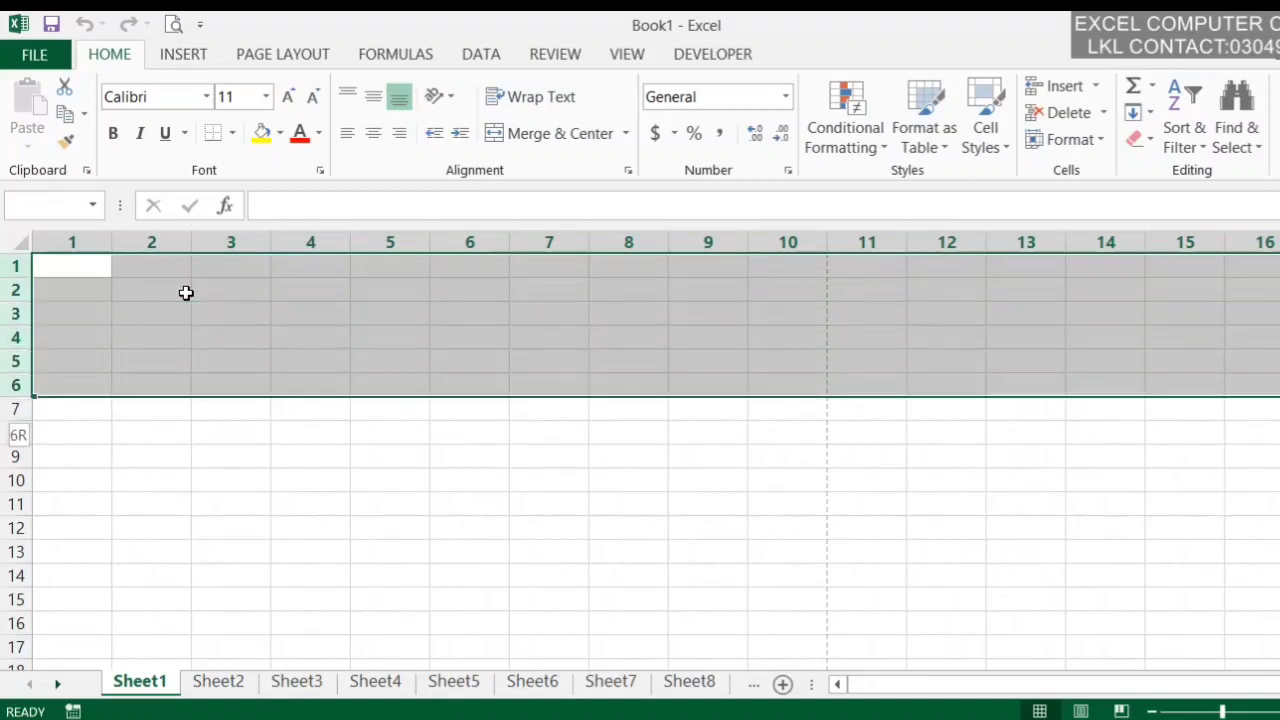
{"action": "key", "text": "shift+Down"}
{"action": "key", "text": "shift+Down"}
{"action": "key", "text": "shift+Down"}
{"action": "key", "text": "shift+Down"}
{"action": "key", "text": "shift+Down"}
{"action": "key", "text": "shift+Down"}
{"action": "key", "text": "shift+Down"}
{"action": "key", "text": "shift+Down"}
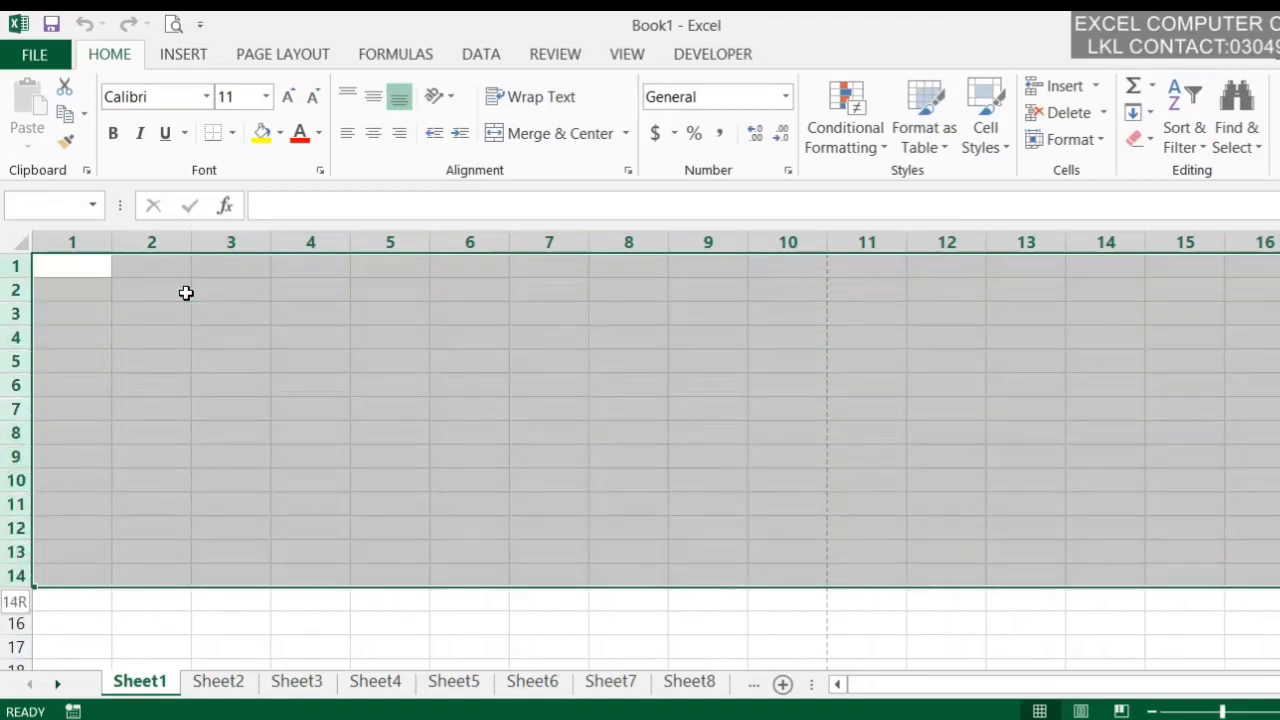
{"action": "key", "text": "shift+Down"}
{"action": "key", "text": "shift+Down"}
{"action": "key", "text": "shift+Down"}
{"action": "key", "text": "shift+Down"}
{"action": "key", "text": "shift+Down"}
{"action": "key", "text": "shift+Down"}
{"action": "key", "text": "shift+Down"}
{"action": "key", "text": "shift+Down"}
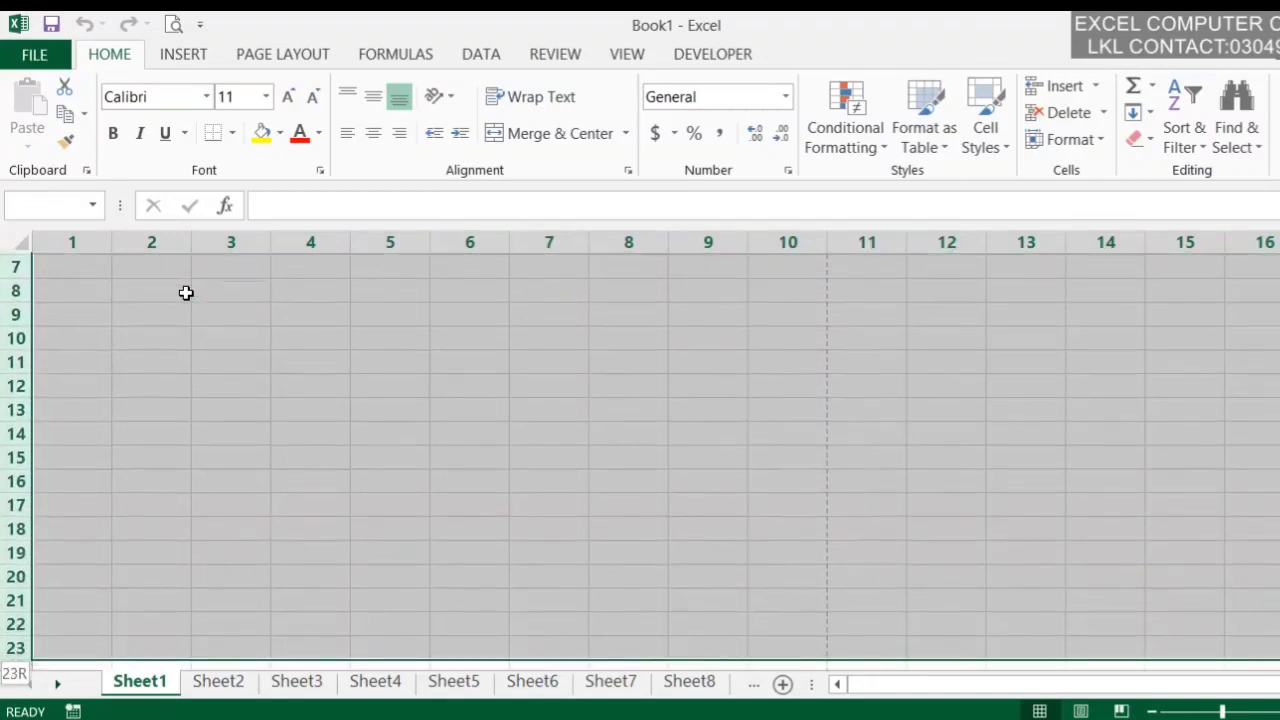
{"action": "key", "text": "shift+Down"}
{"action": "type", "text": "shinwari"}
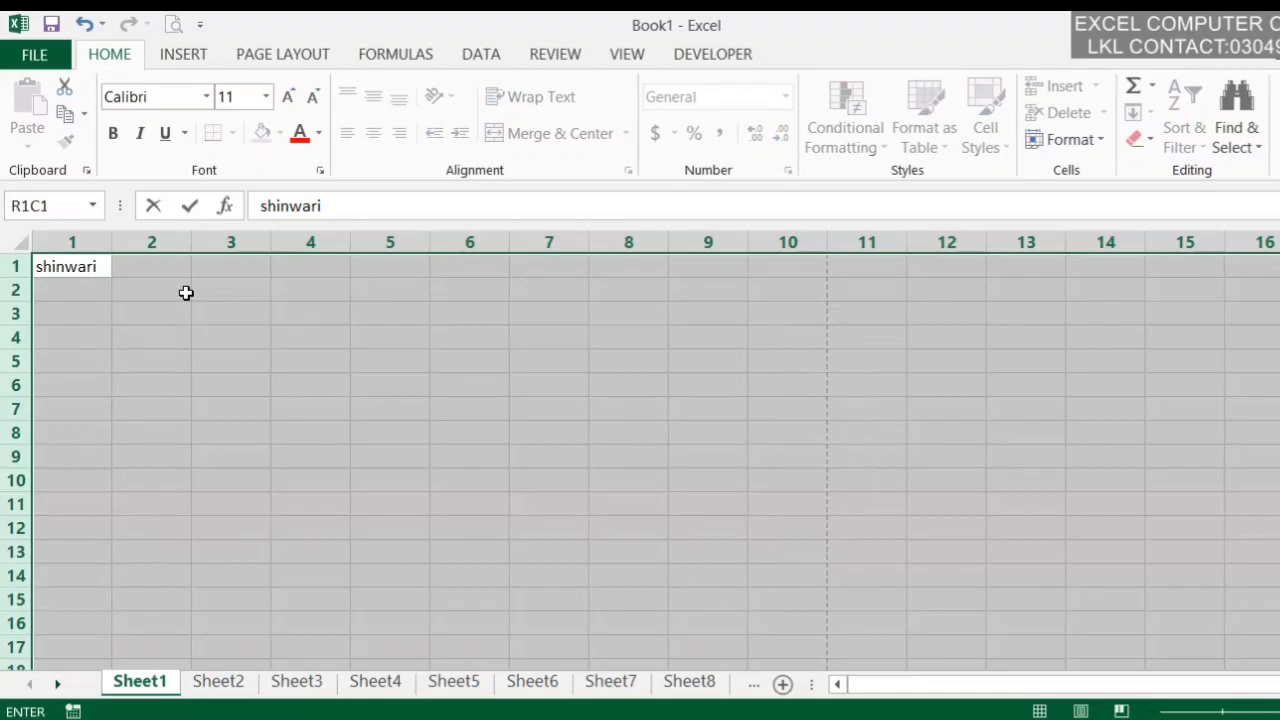
{"action": "key", "text": "ctrl+Return"}
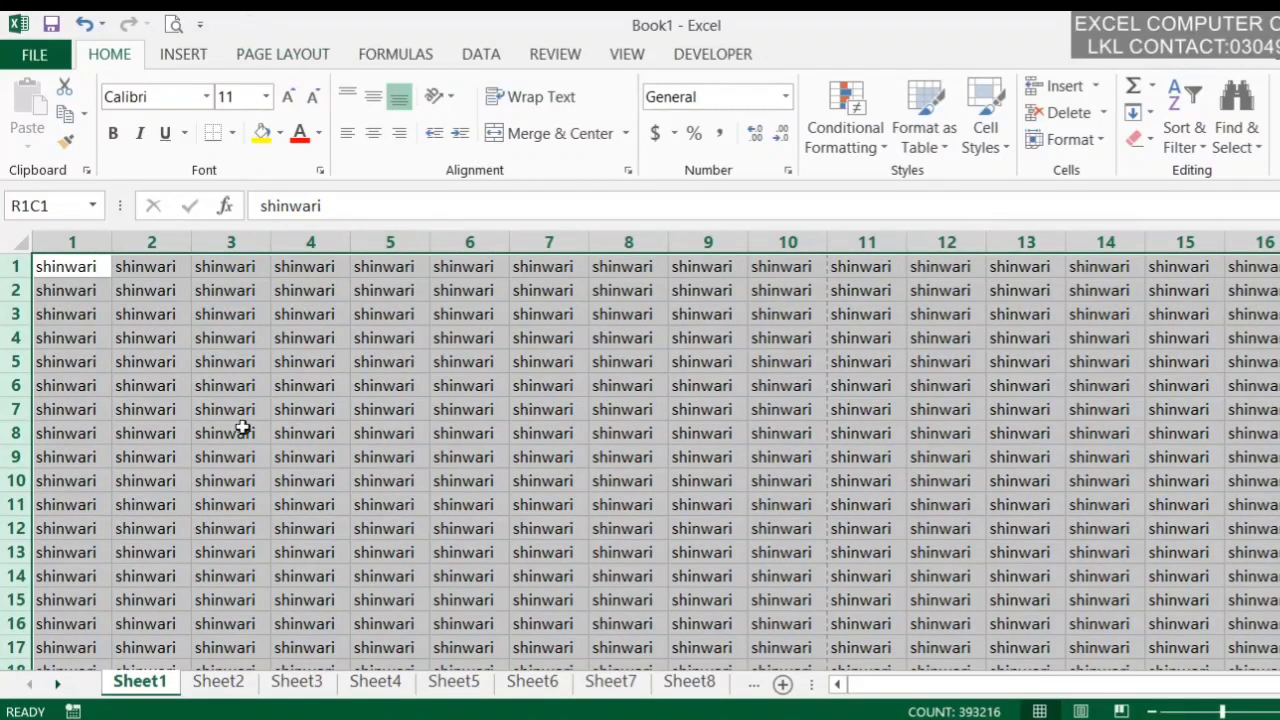
- Show the print preview of the filled sheet, which runs to 1,639 pages
{"action": "left_click", "coordinate": [232, 384]}
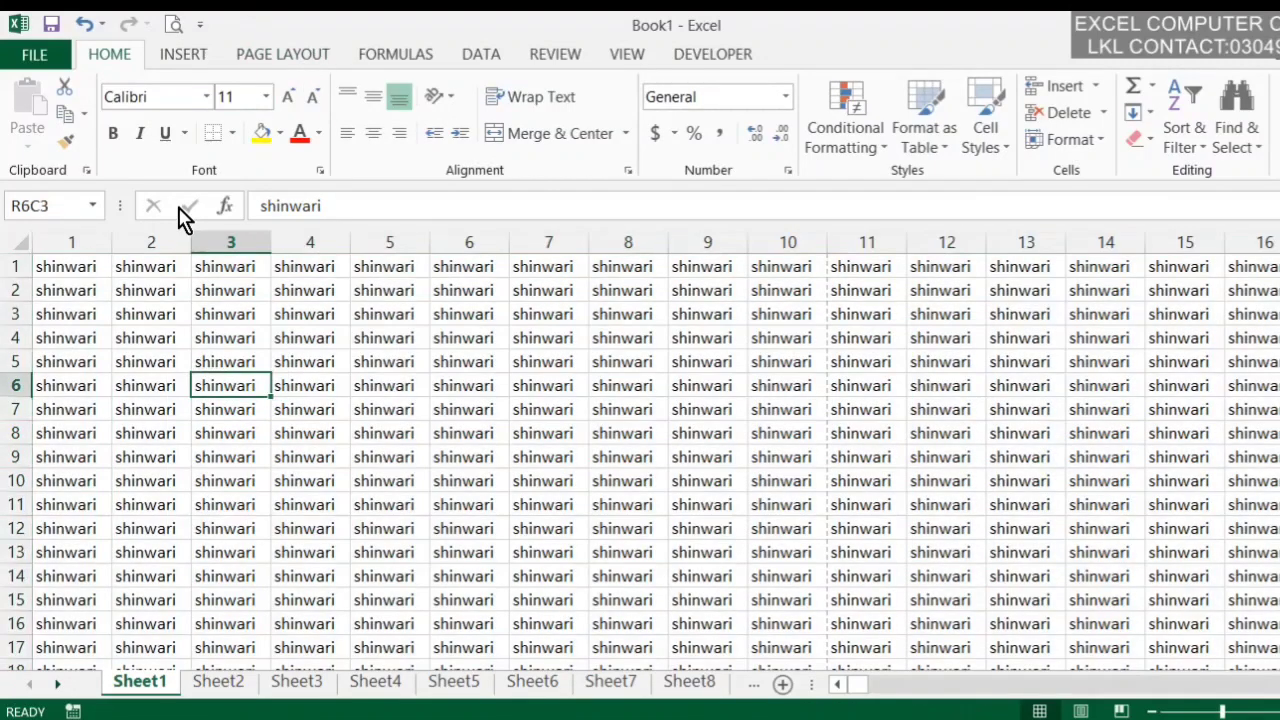
{"action": "left_click", "coordinate": [178, 22]}
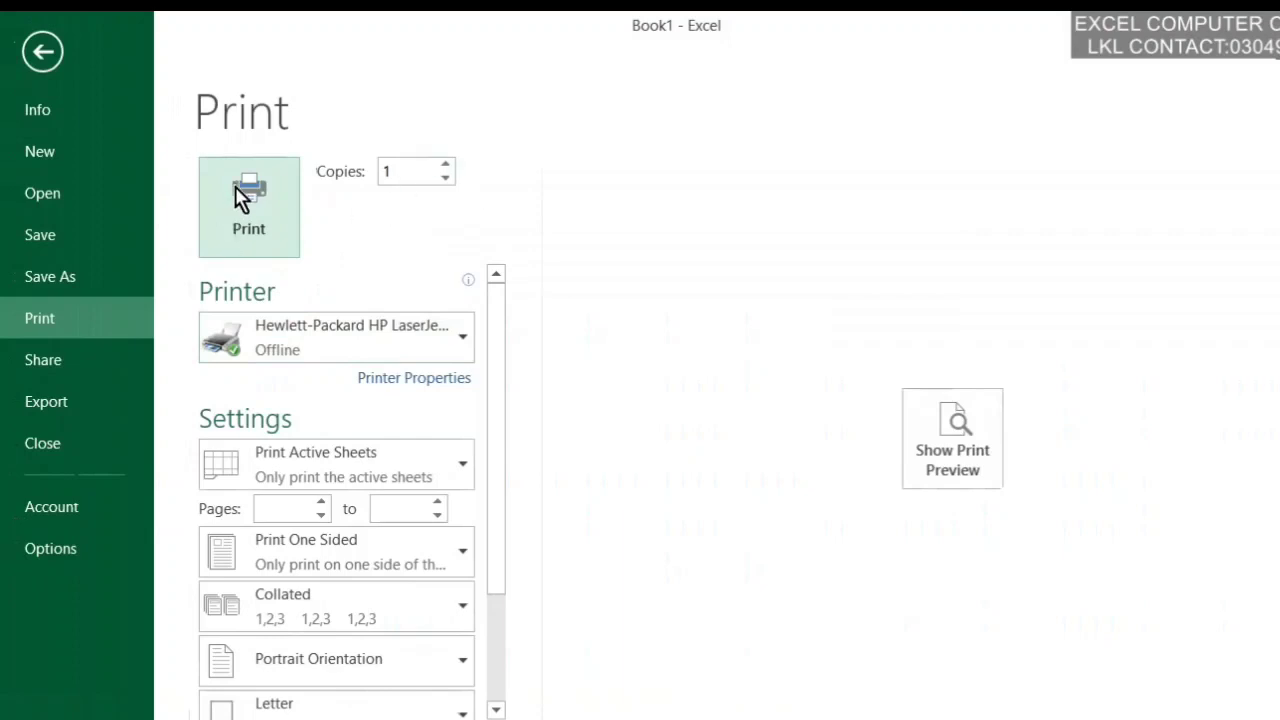
{"action": "left_click", "coordinate": [914, 430]}
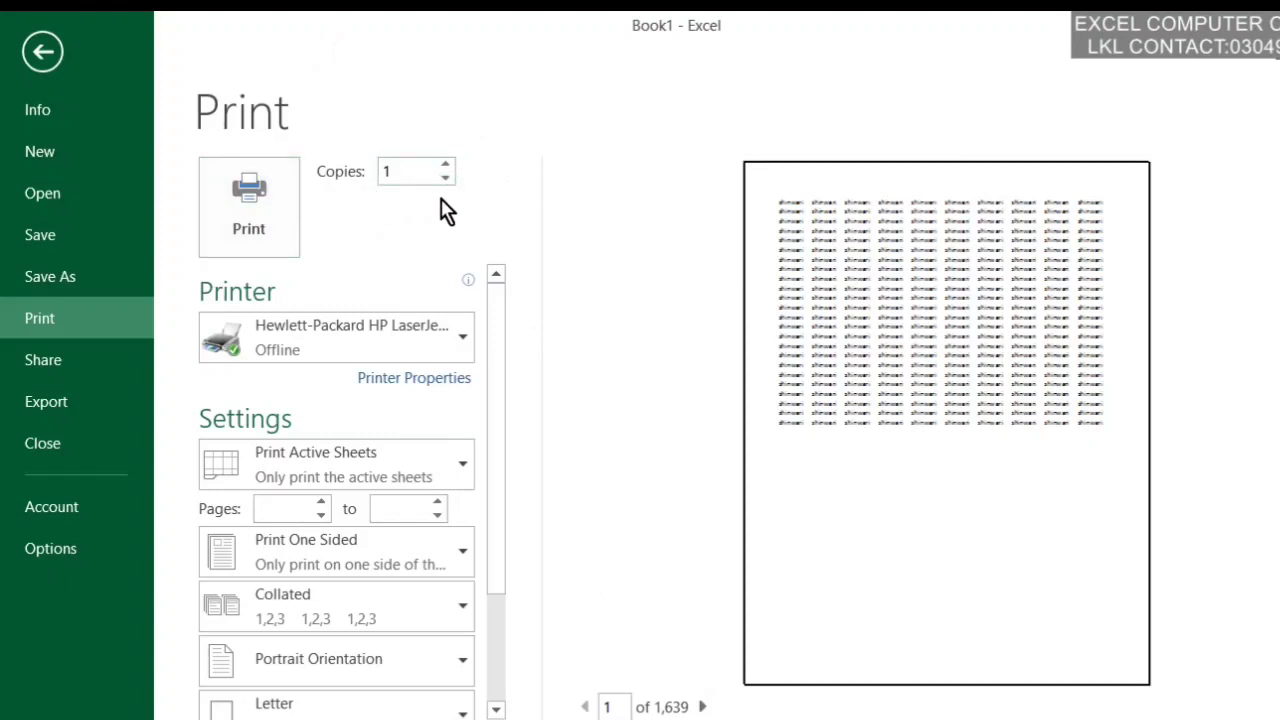
- Check the printer list, confirming the HP LaserJet 1022, and view the print-scope choices
{"action": "left_click", "coordinate": [428, 340]}
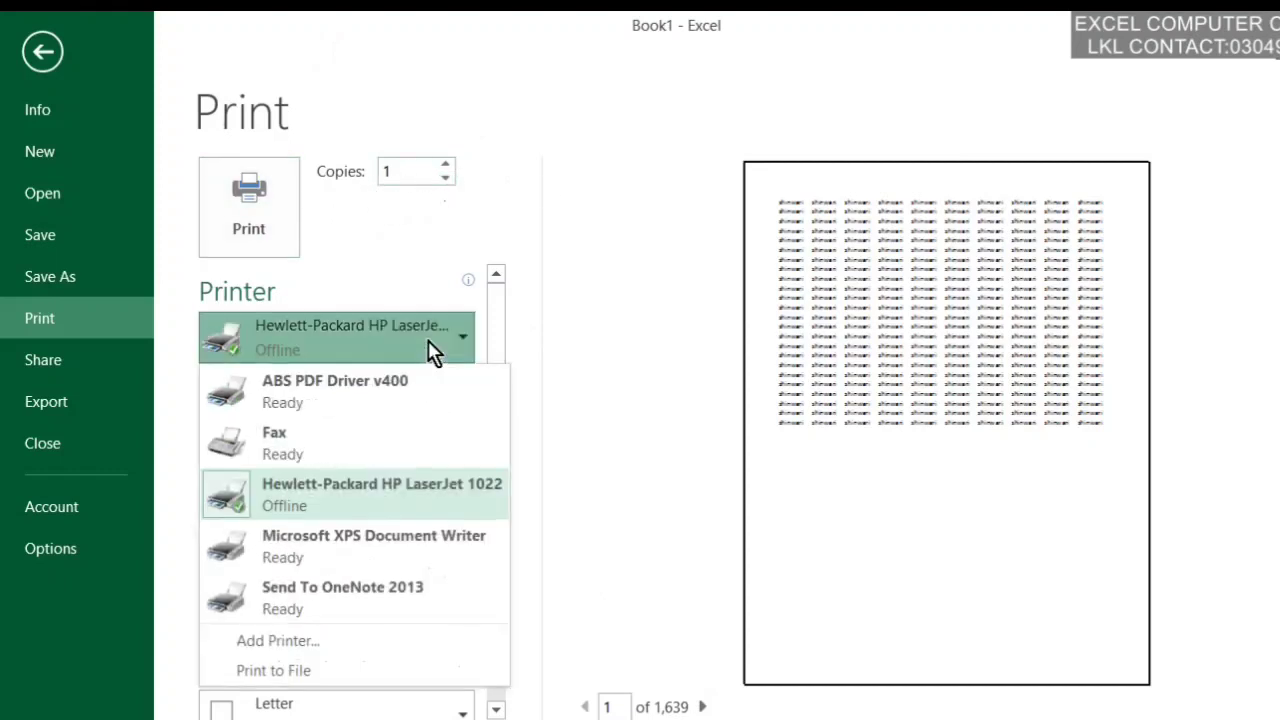
{"action": "left_click", "coordinate": [430, 350]}
{"action": "mouse_move", "coordinate": [420, 360]}
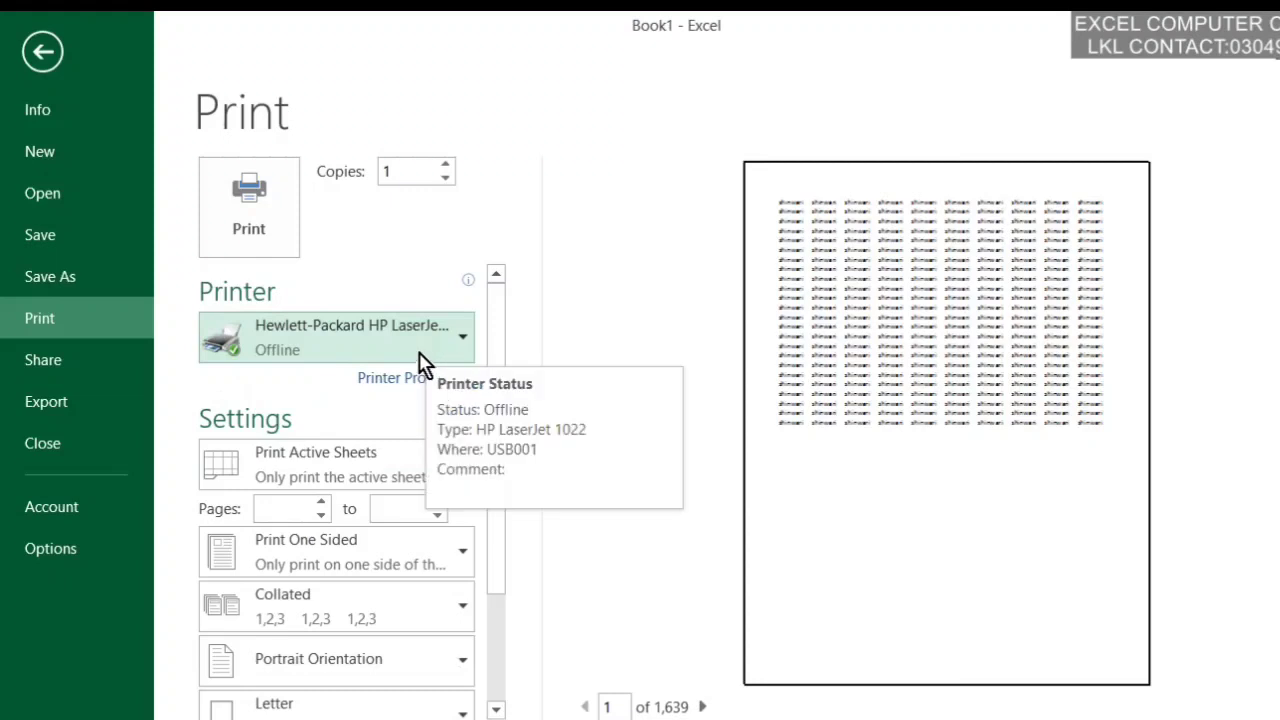
{"action": "left_click", "coordinate": [419, 352]}
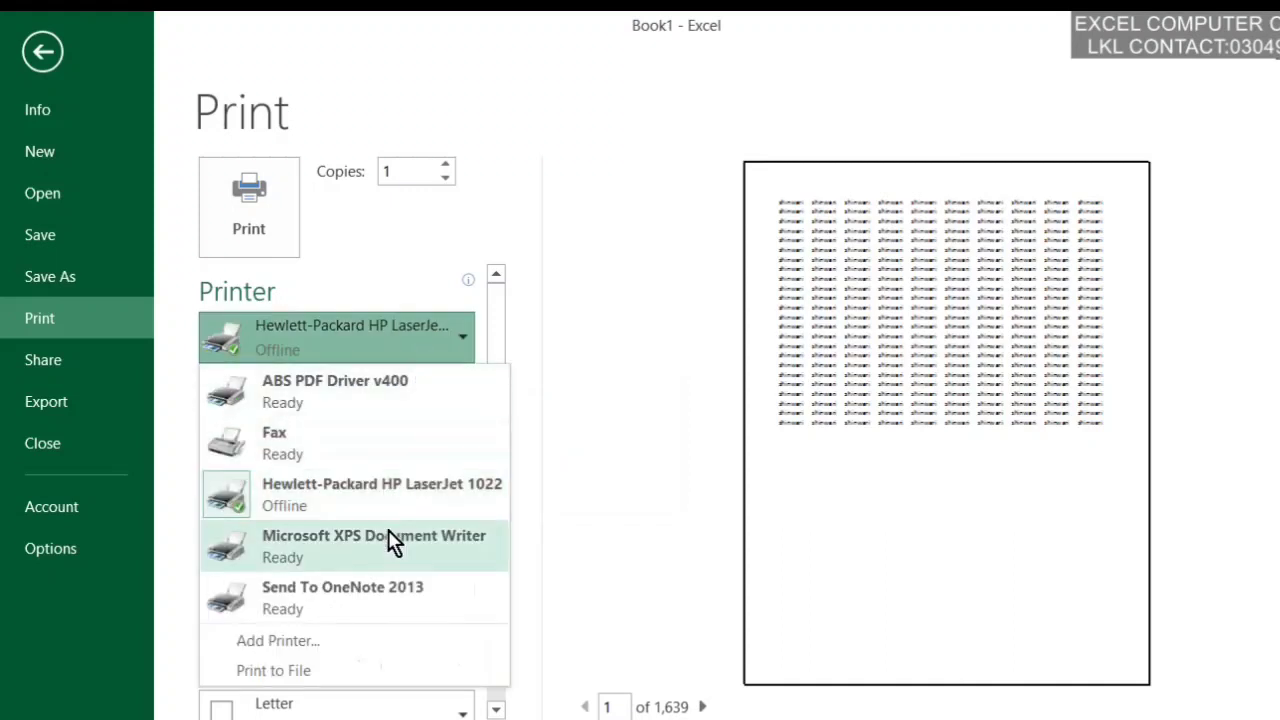
{"action": "left_click", "coordinate": [668, 403]}
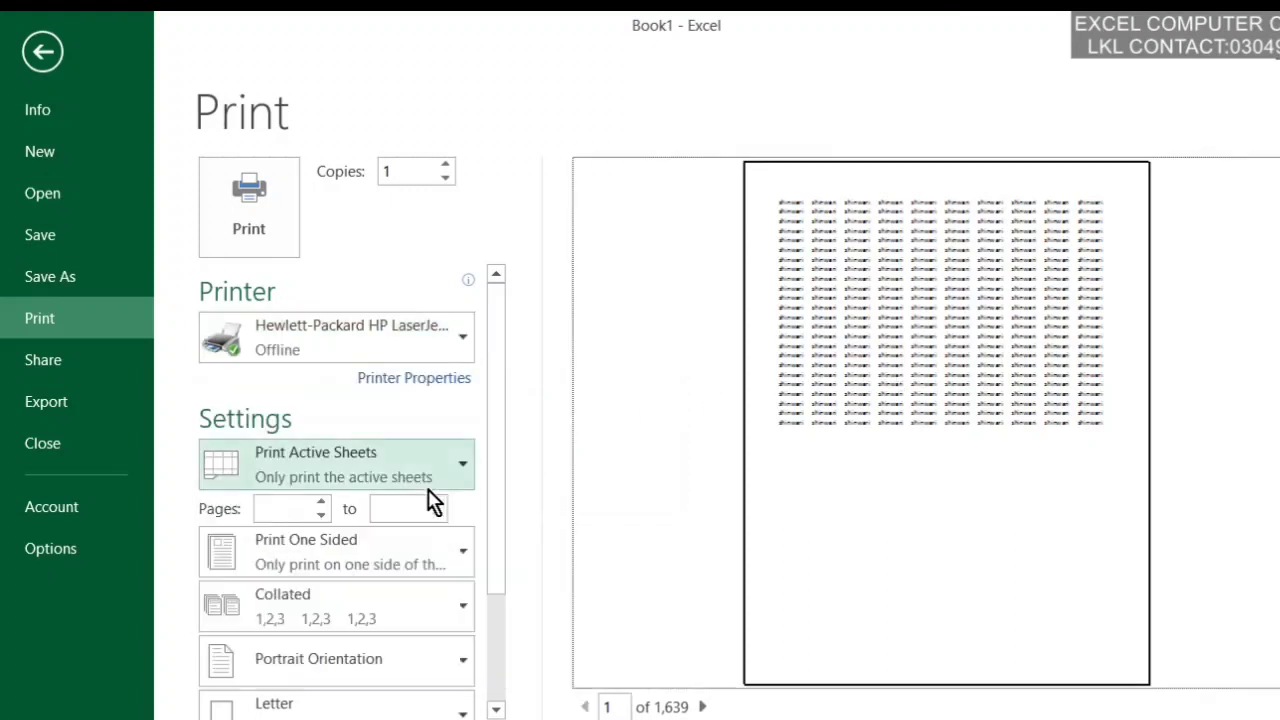
{"action": "left_click", "coordinate": [455, 485]}
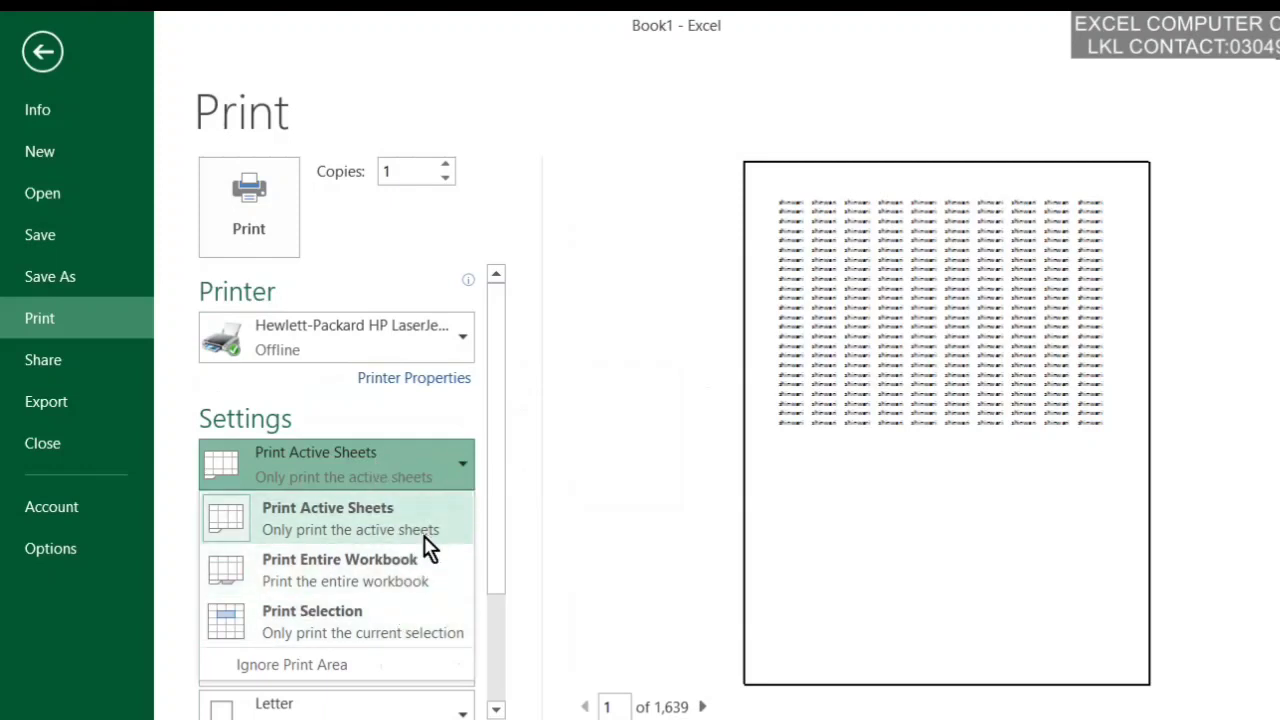
- Leave the Print page and click around Sheet1, ending on cell R7C8
{"action": "left_click", "coordinate": [36, 54]}
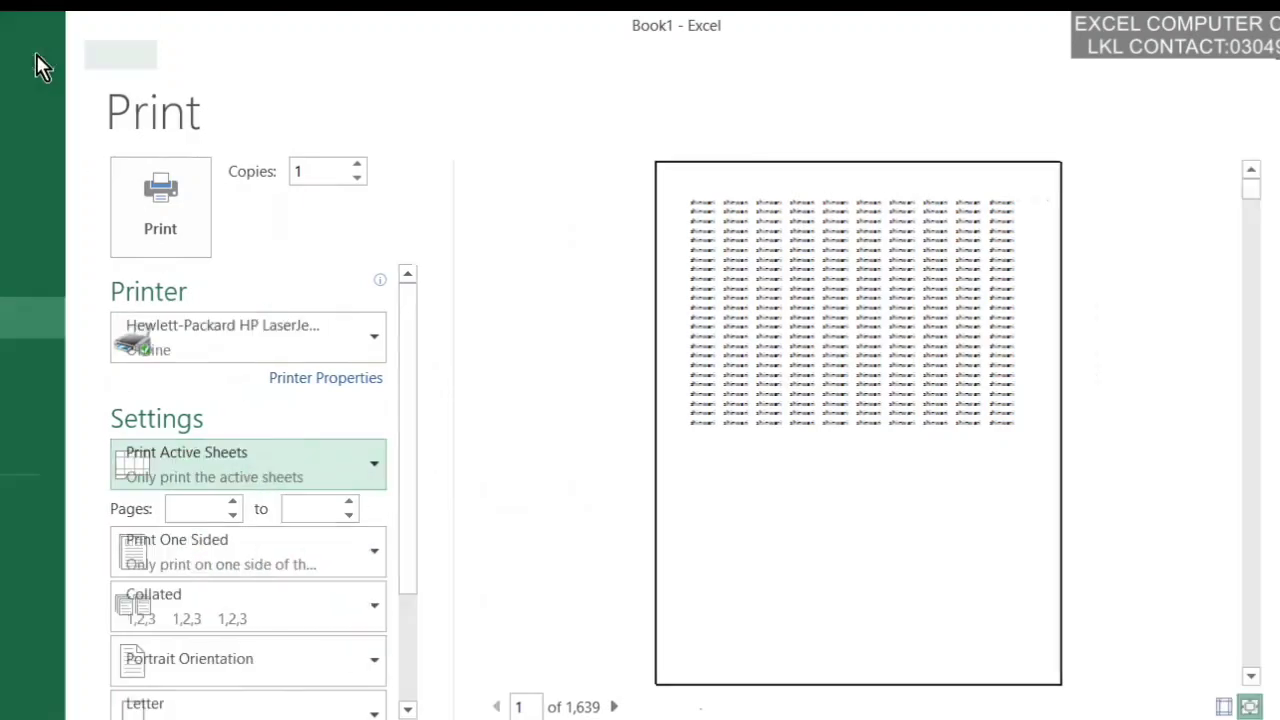
{"action": "left_click", "coordinate": [36, 54]}
{"action": "left_click", "coordinate": [560, 529]}
{"action": "left_click", "coordinate": [262, 358]}
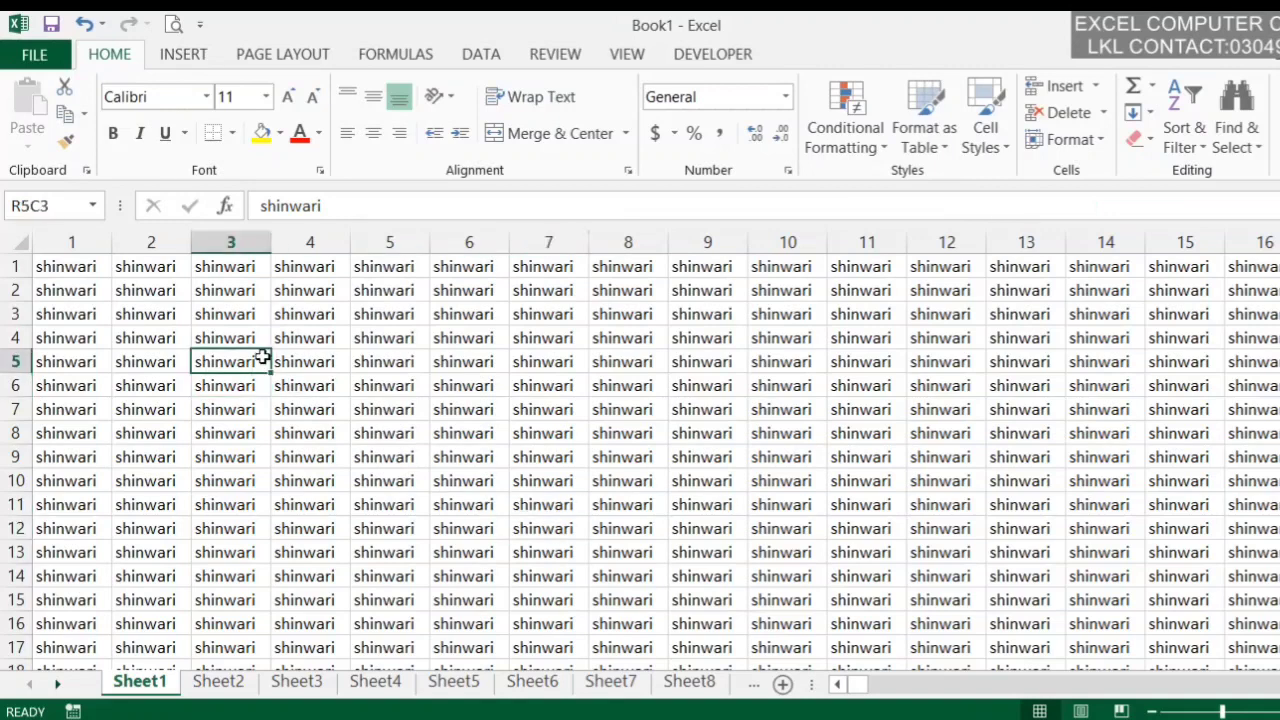
{"action": "left_click", "coordinate": [725, 543]}
{"action": "left_click", "coordinate": [656, 416]}
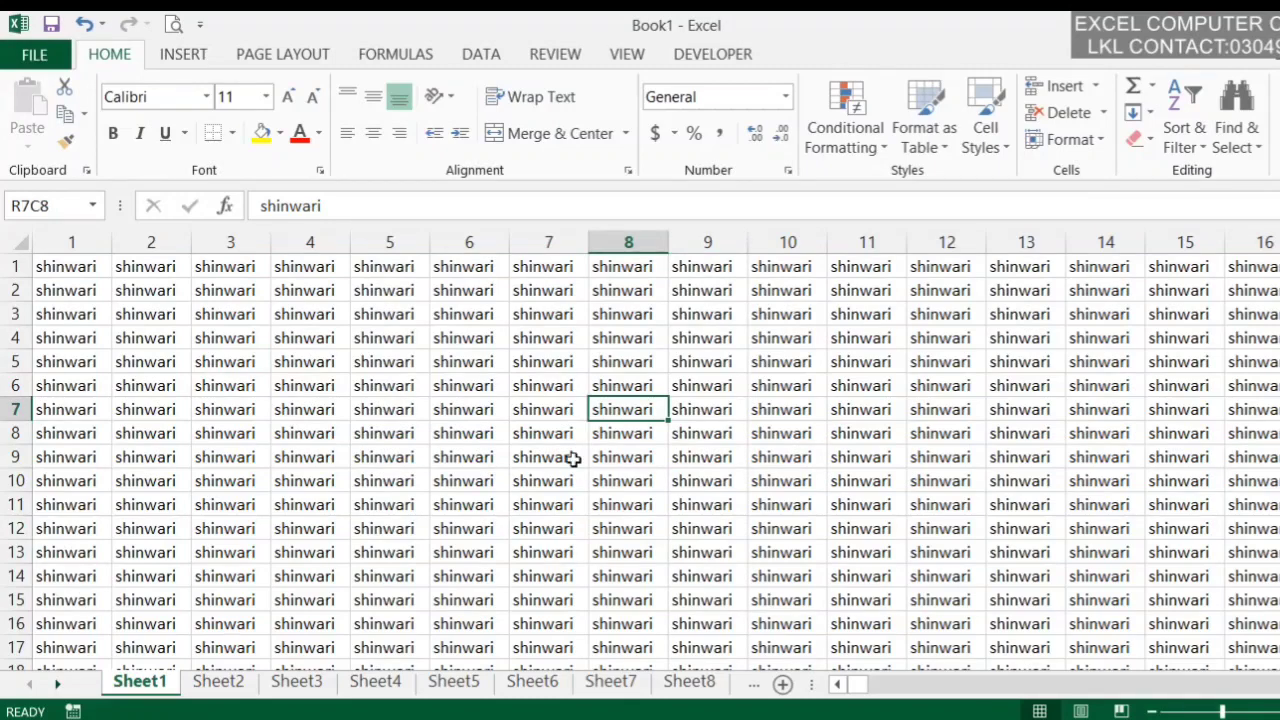
- Set printing to Print Entire Workbook and preview it, then select R1C1:R11C7 on Sheet1
{"action": "left_click", "coordinate": [171, 27]}
{"action": "left_click", "coordinate": [320, 474]}
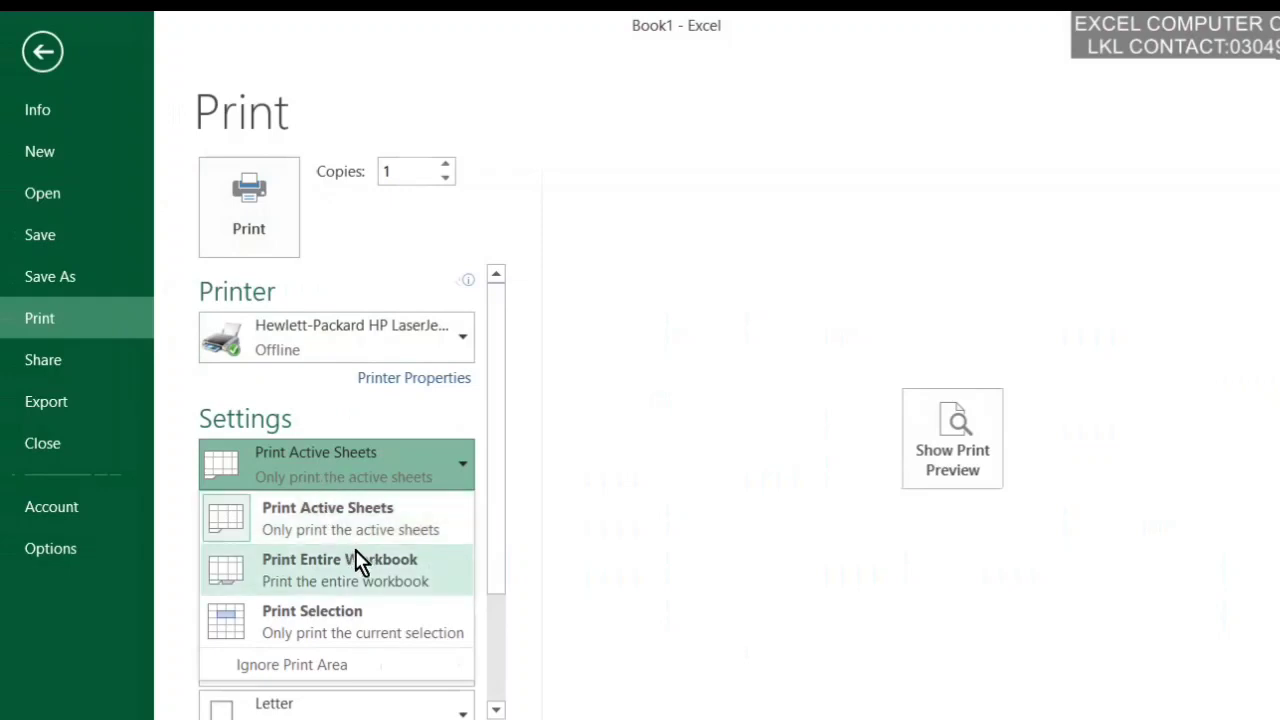
{"action": "left_click", "coordinate": [320, 585]}
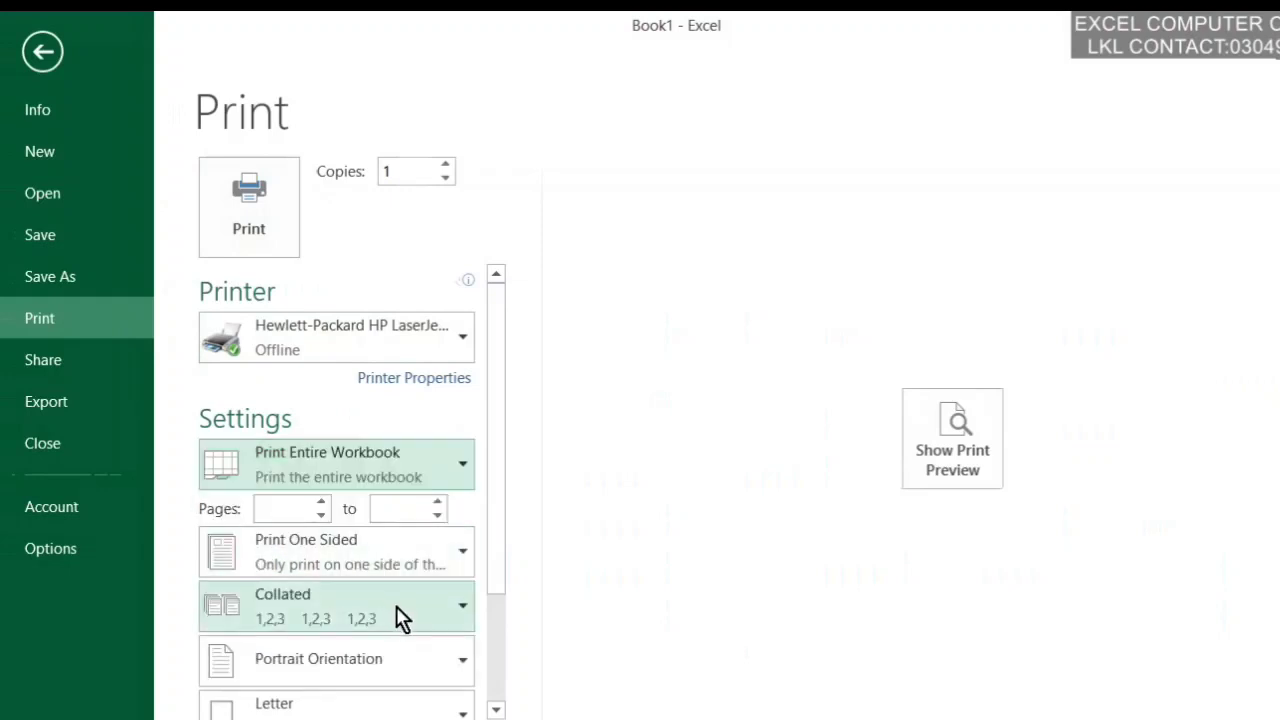
{"action": "left_click", "coordinate": [963, 460]}
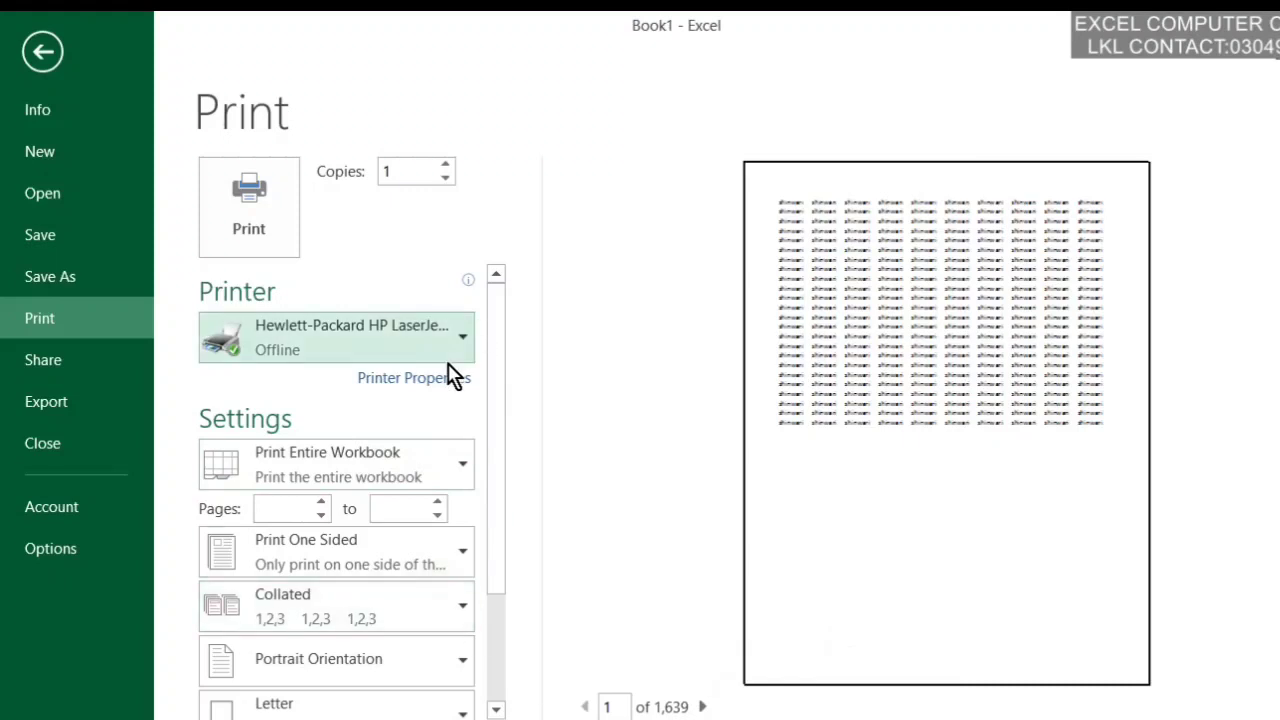
{"action": "left_click", "coordinate": [401, 478]}
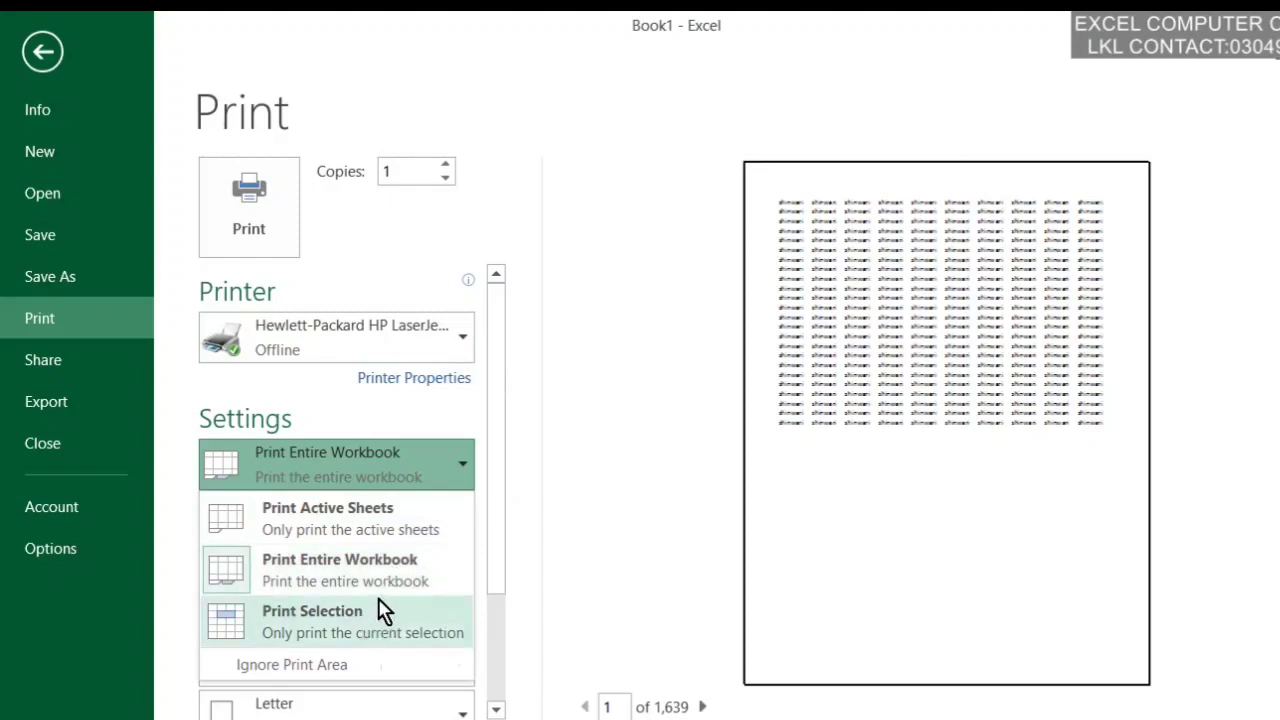
{"action": "left_click", "coordinate": [637, 534]}
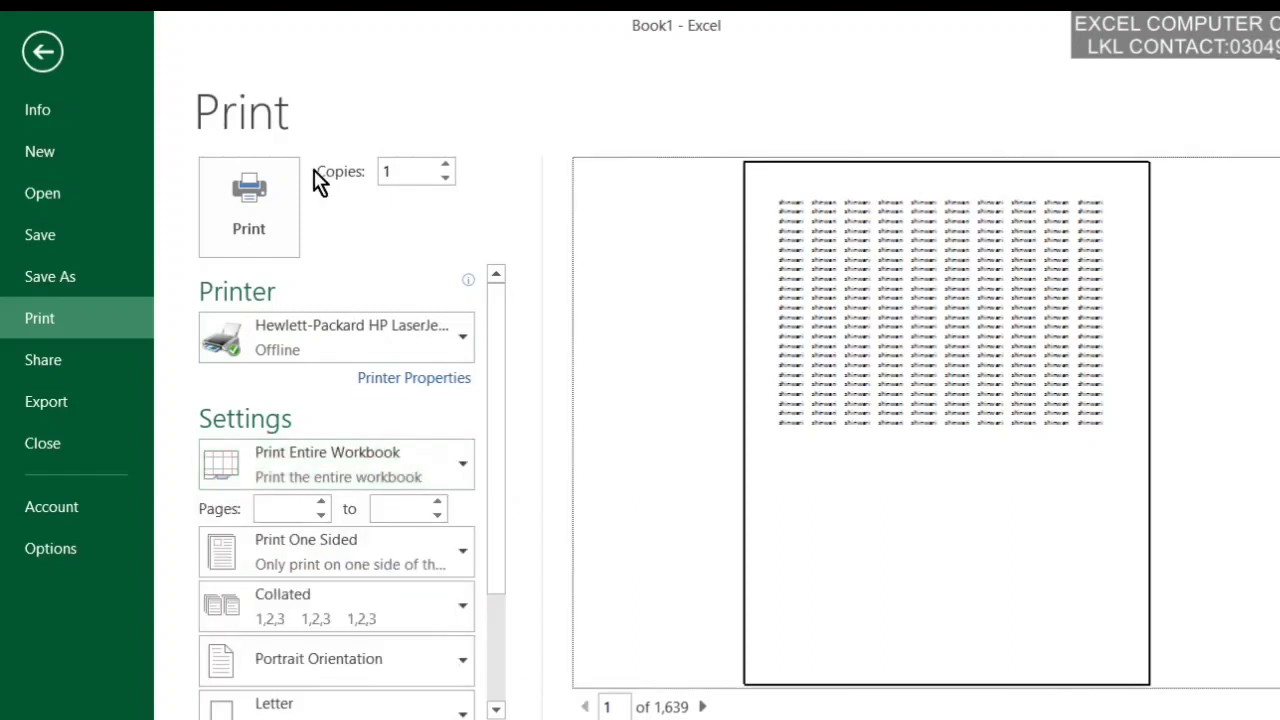
{"action": "left_click", "coordinate": [42, 52]}
{"action": "left_click_drag", "start_coordinate": [545, 500], "coordinate": [3, 206]}
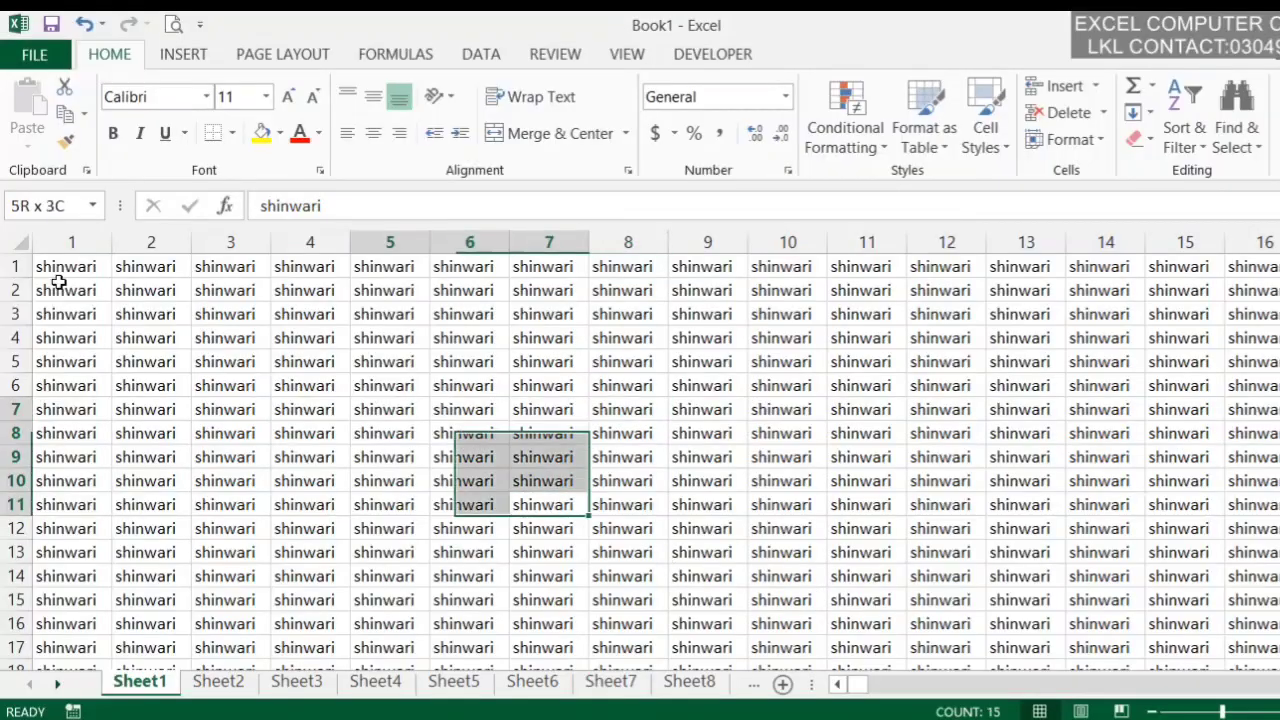
- Set the print scope to Print Selection and preview the selected block as 1 page
{"action": "left_click", "coordinate": [173, 25]}
{"action": "left_click", "coordinate": [393, 480]}
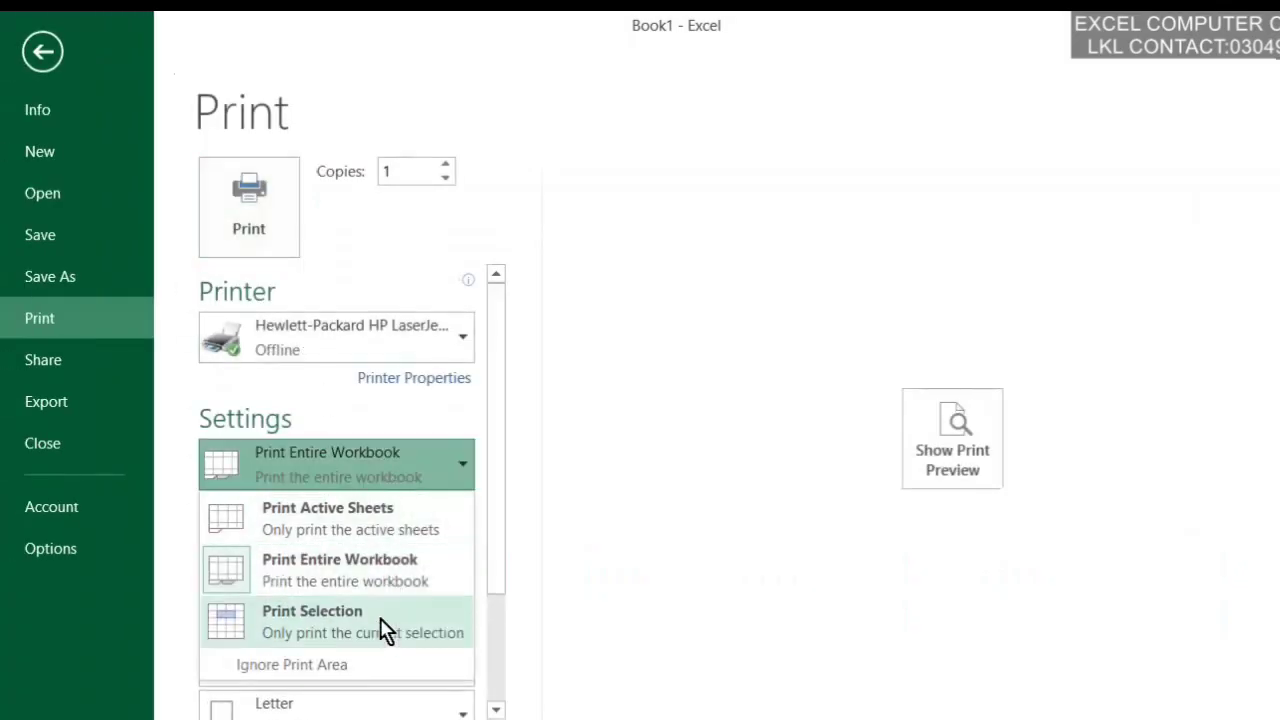
{"action": "left_click", "coordinate": [379, 627]}
{"action": "left_click", "coordinate": [979, 455]}
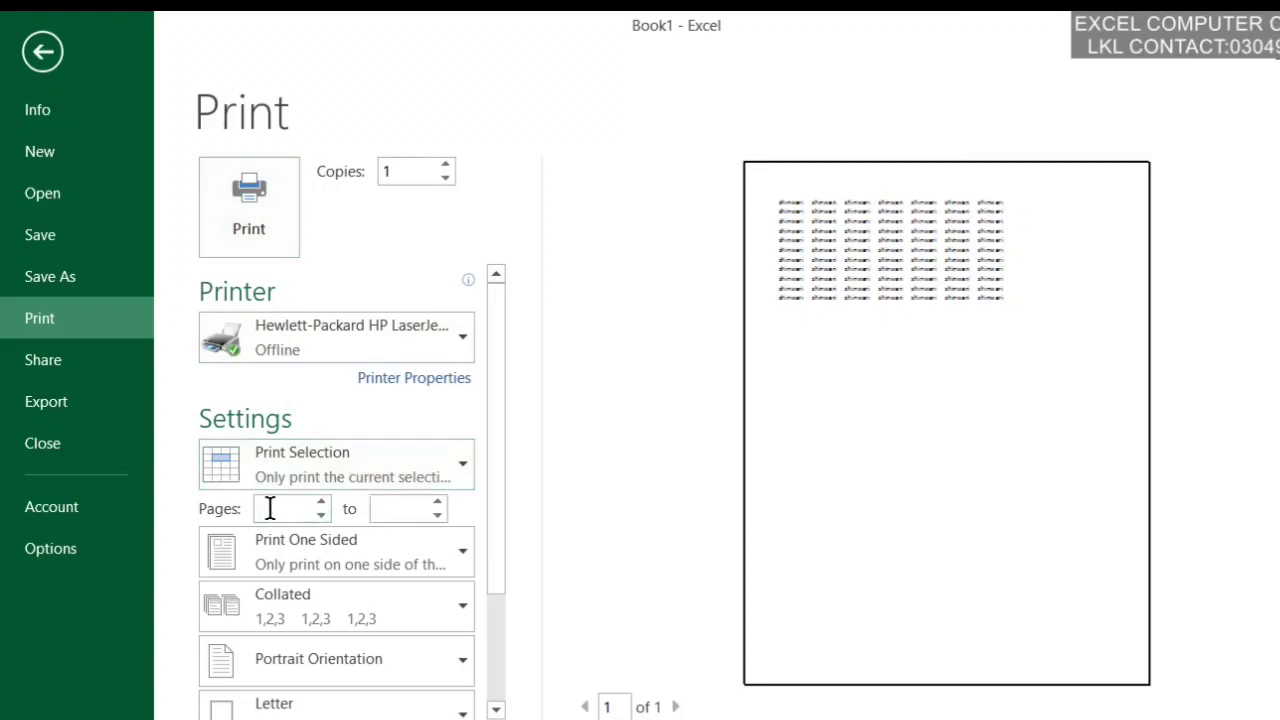
- Collapse the selection to R3C6, check the printer list, and choose Print Active Sheets
{"action": "left_click", "coordinate": [41, 51]}
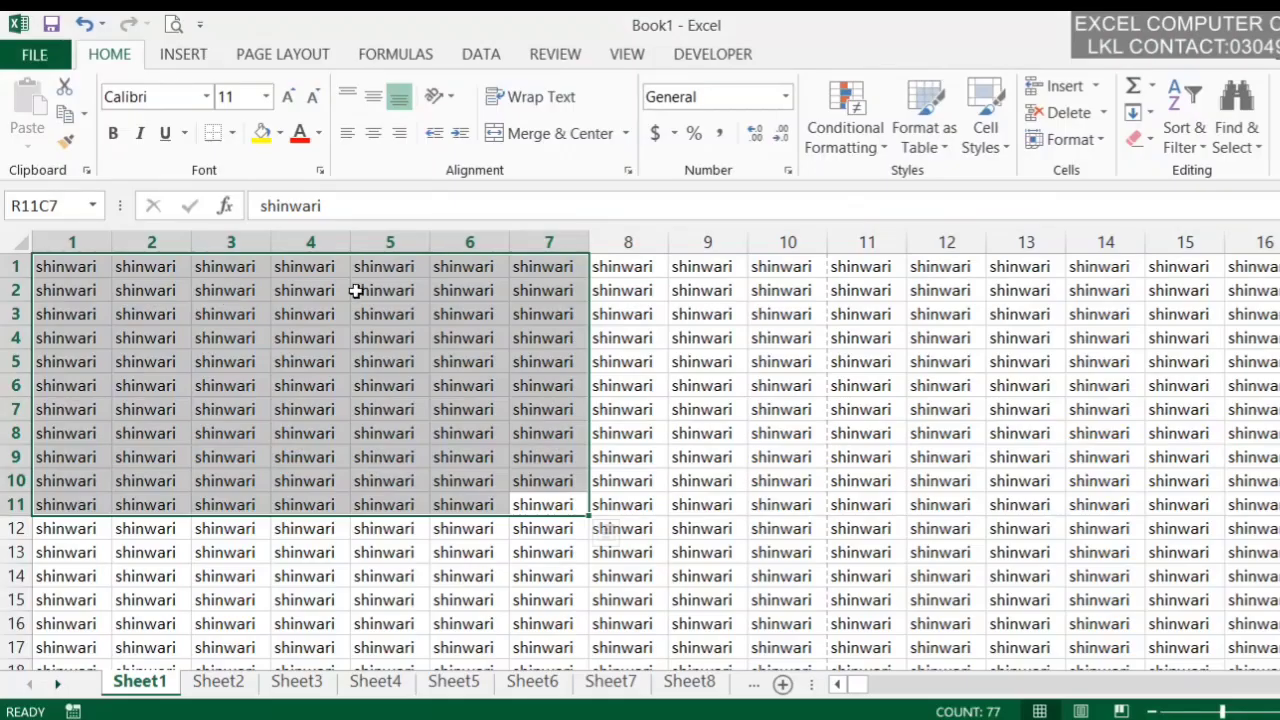
{"action": "left_click", "coordinate": [445, 318]}
{"action": "left_click", "coordinate": [174, 26]}
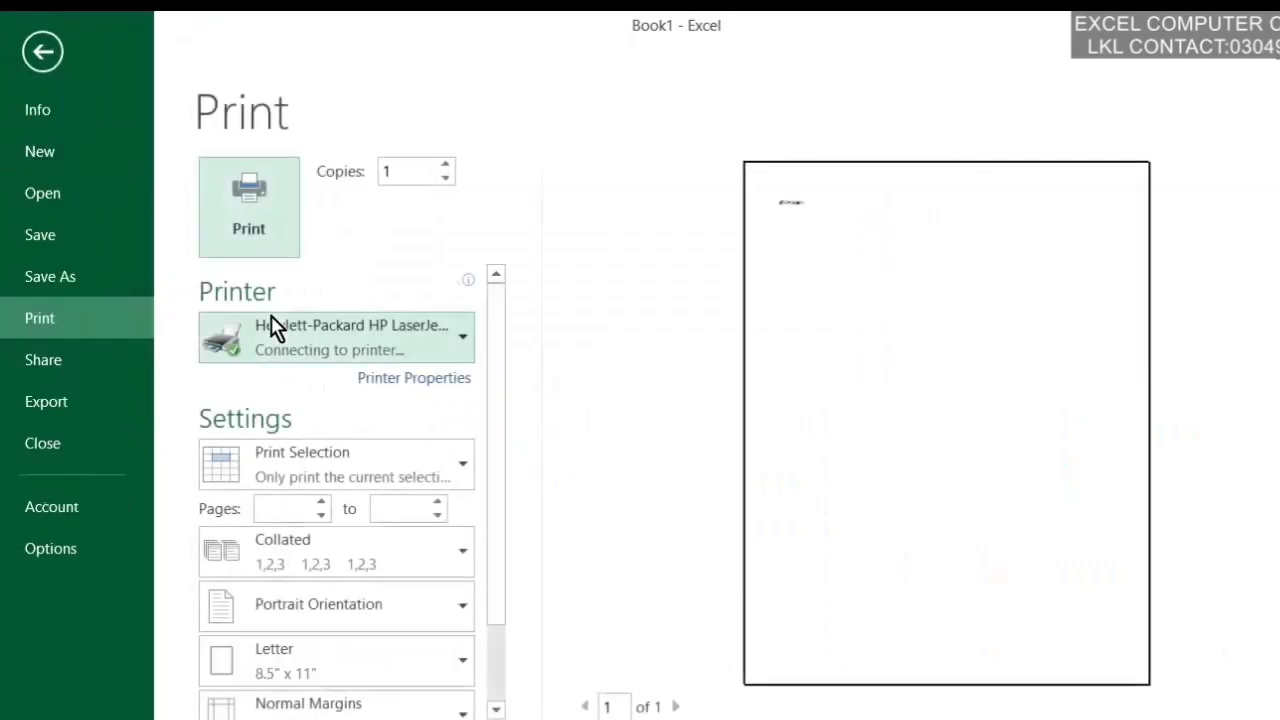
{"action": "left_click", "coordinate": [277, 326]}
{"action": "left_click", "coordinate": [284, 334]}
{"action": "left_click", "coordinate": [394, 472]}
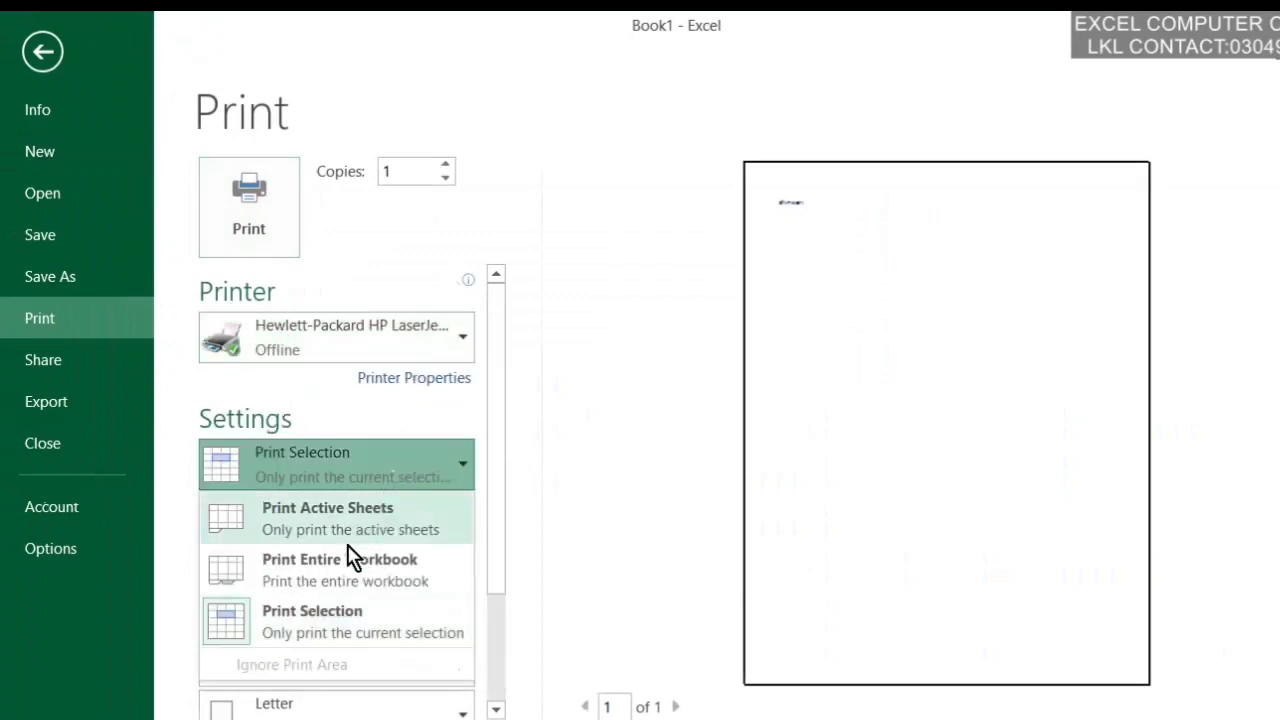
{"action": "left_click", "coordinate": [378, 515]}
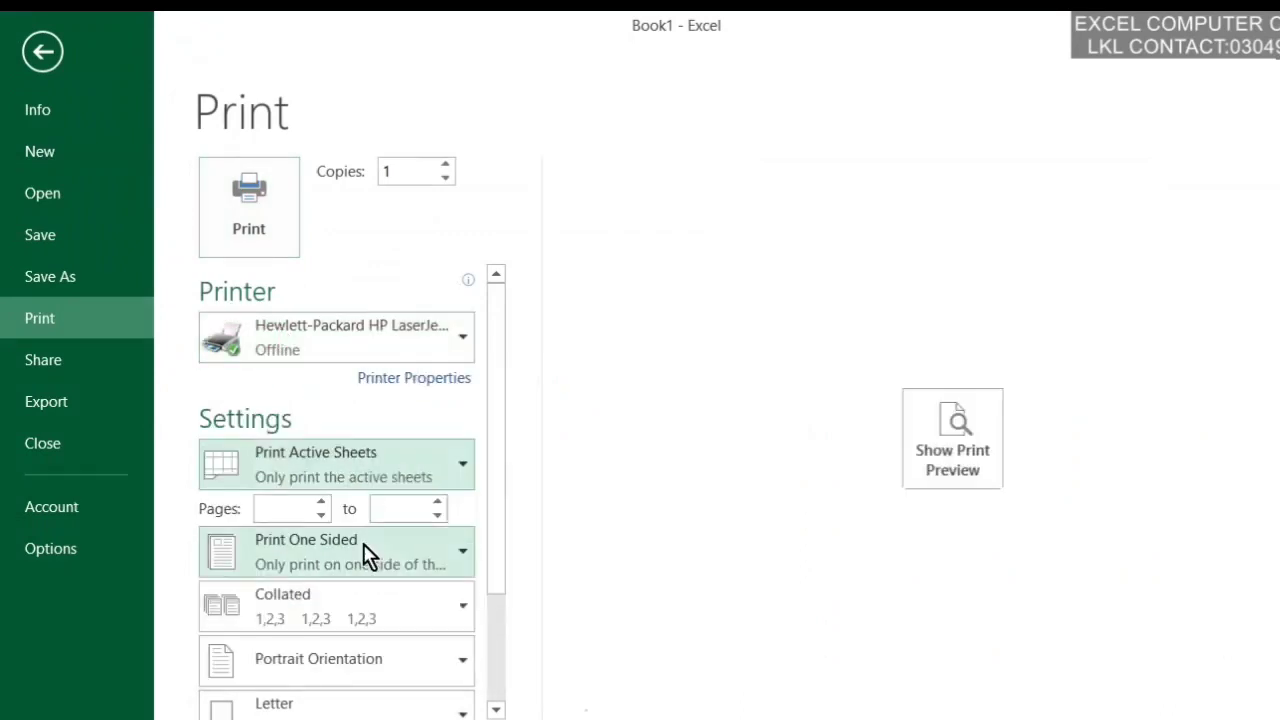
- Enter pages 1 to 100 as the print range and review the one-sided printing choices
{"action": "left_click", "coordinate": [962, 467]}
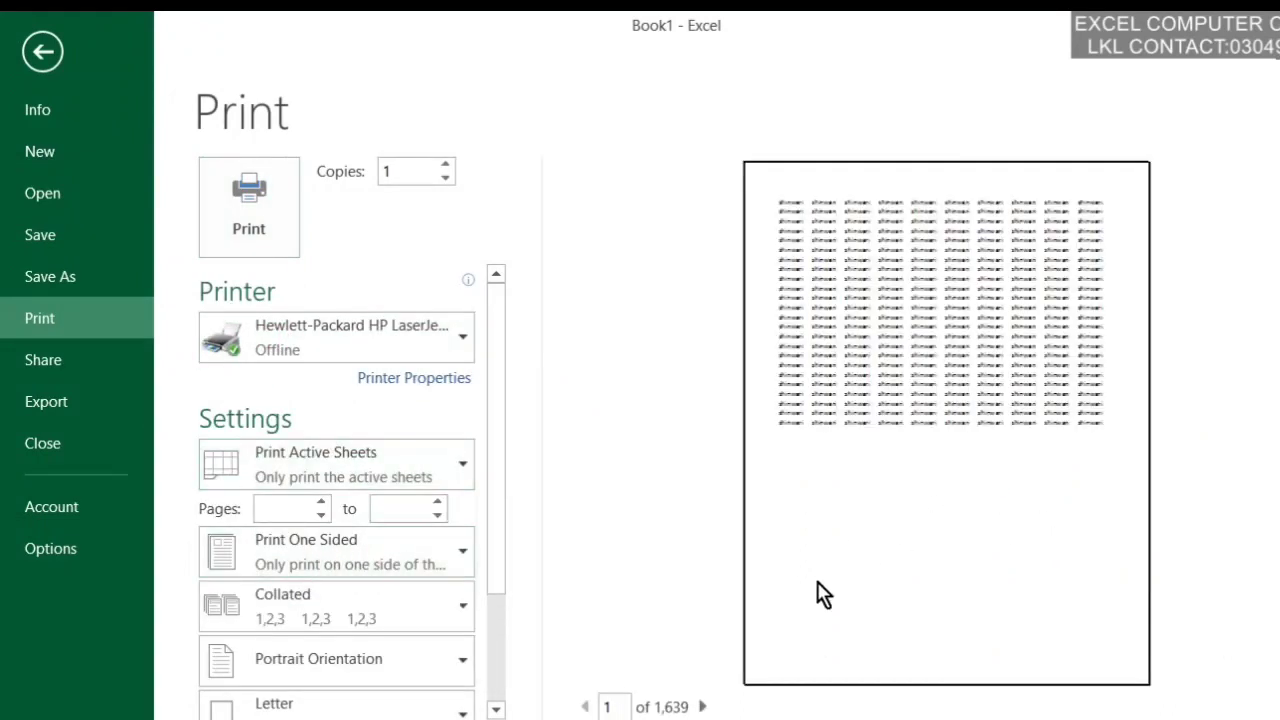
{"action": "left_click", "coordinate": [281, 511]}
{"action": "type", "text": "1"}
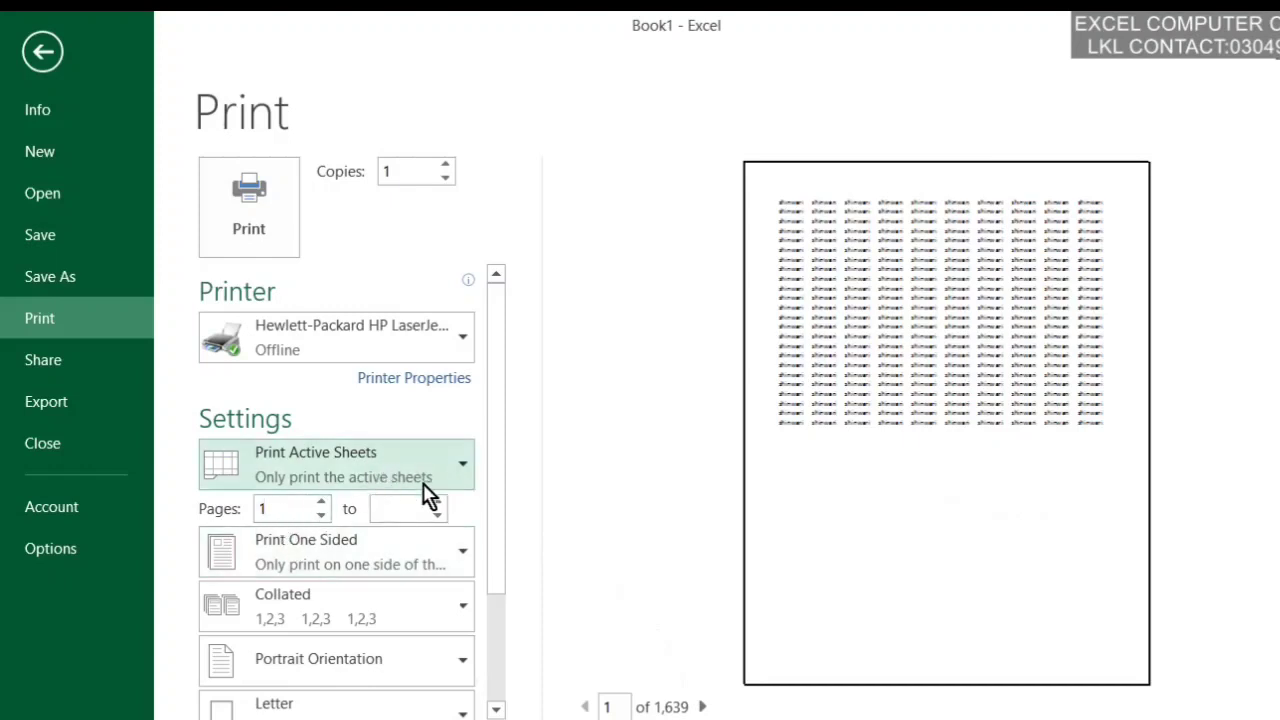
{"action": "left_click", "coordinate": [390, 515]}
{"action": "type", "text": "100"}
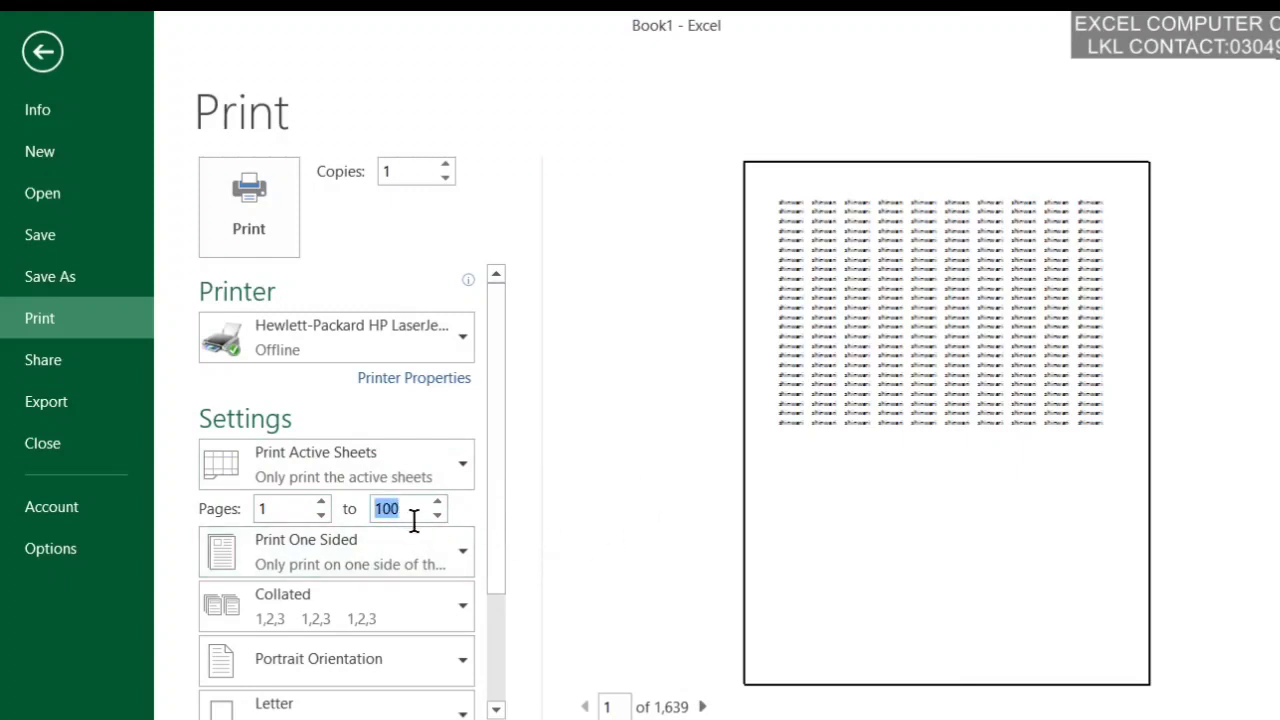
{"action": "left_click", "coordinate": [969, 477]}
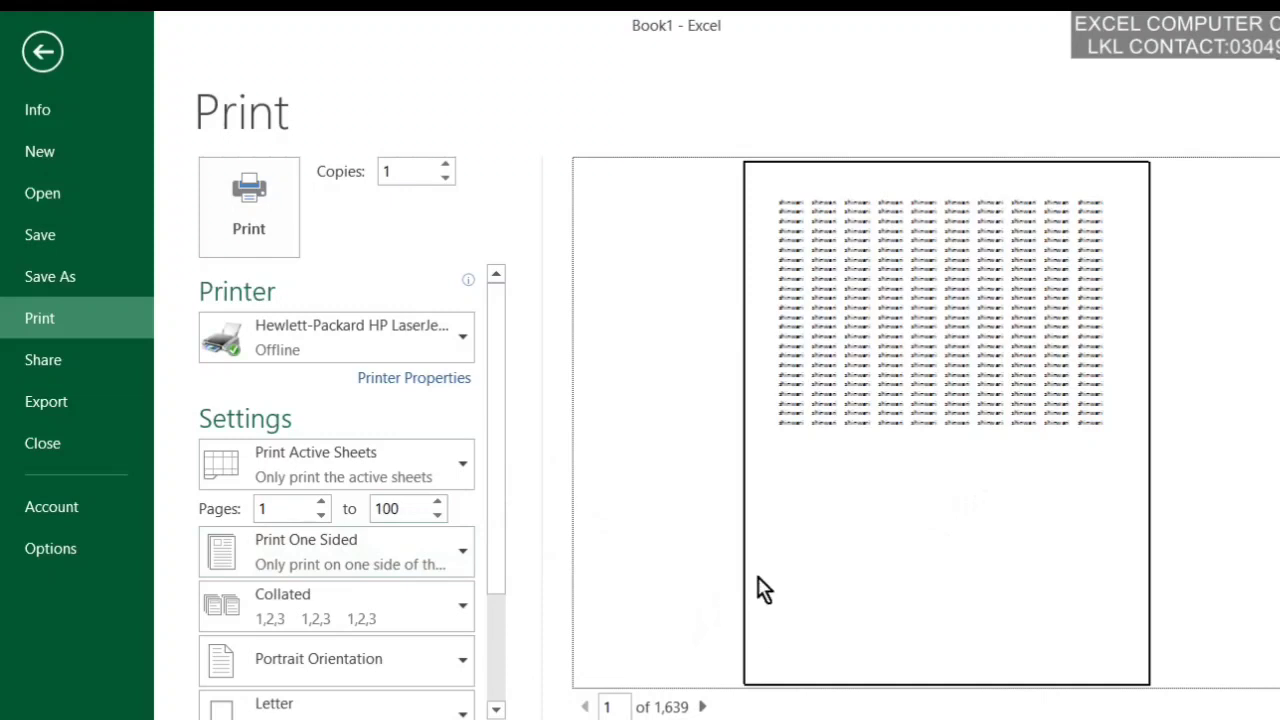
{"action": "left_click", "coordinate": [425, 570]}
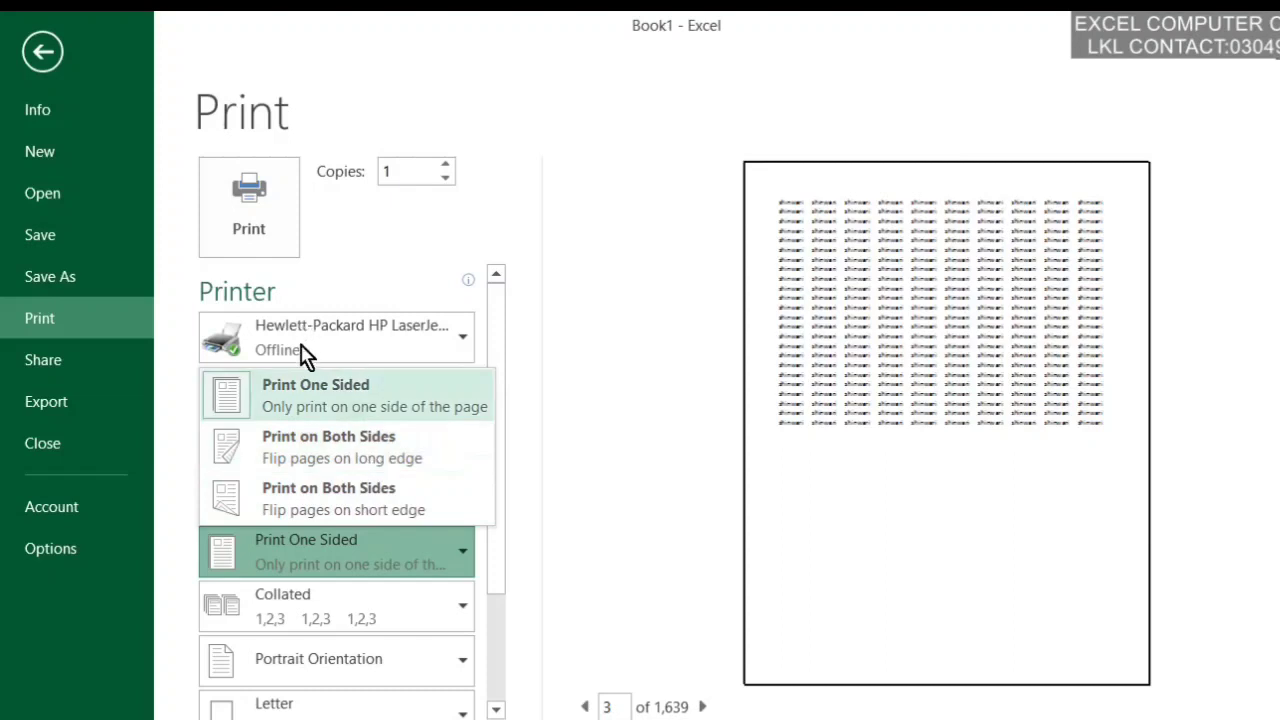
{"action": "left_click", "coordinate": [302, 384]}
{"action": "scroll", "coordinate": [414, 623], "scroll_direction": "down", "scroll_amount": 3}
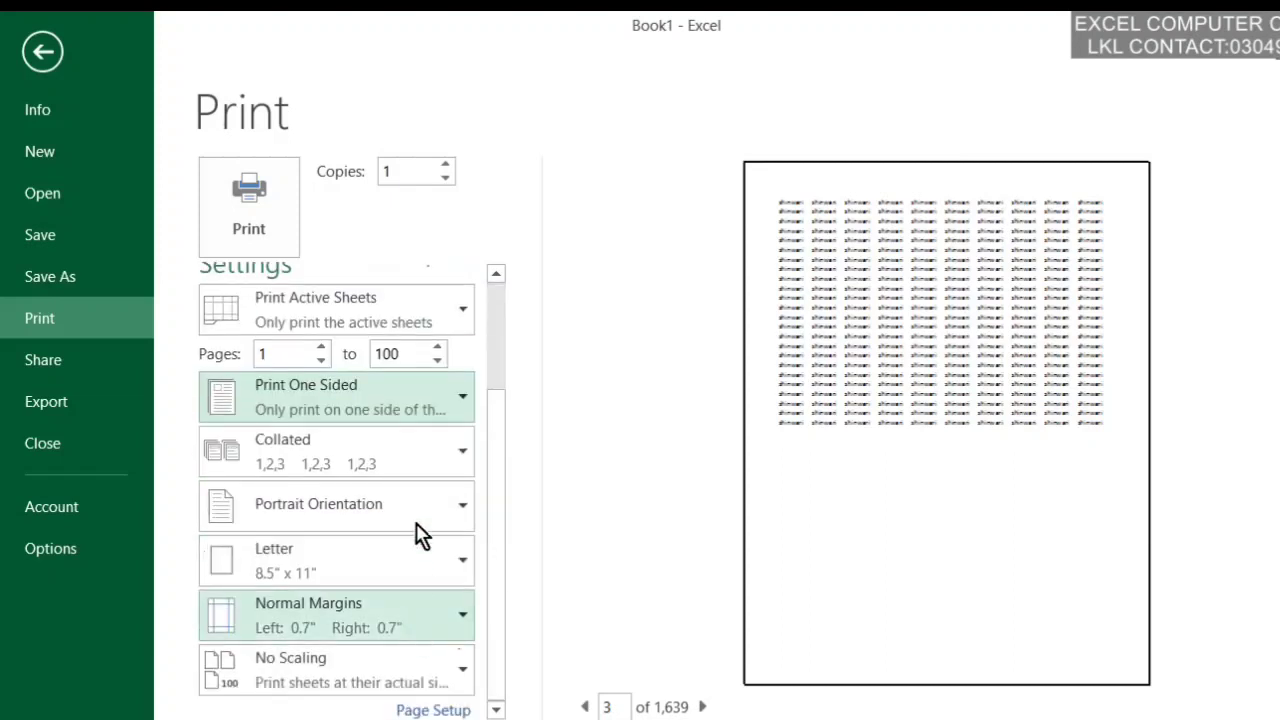
{"action": "left_click", "coordinate": [443, 460]}
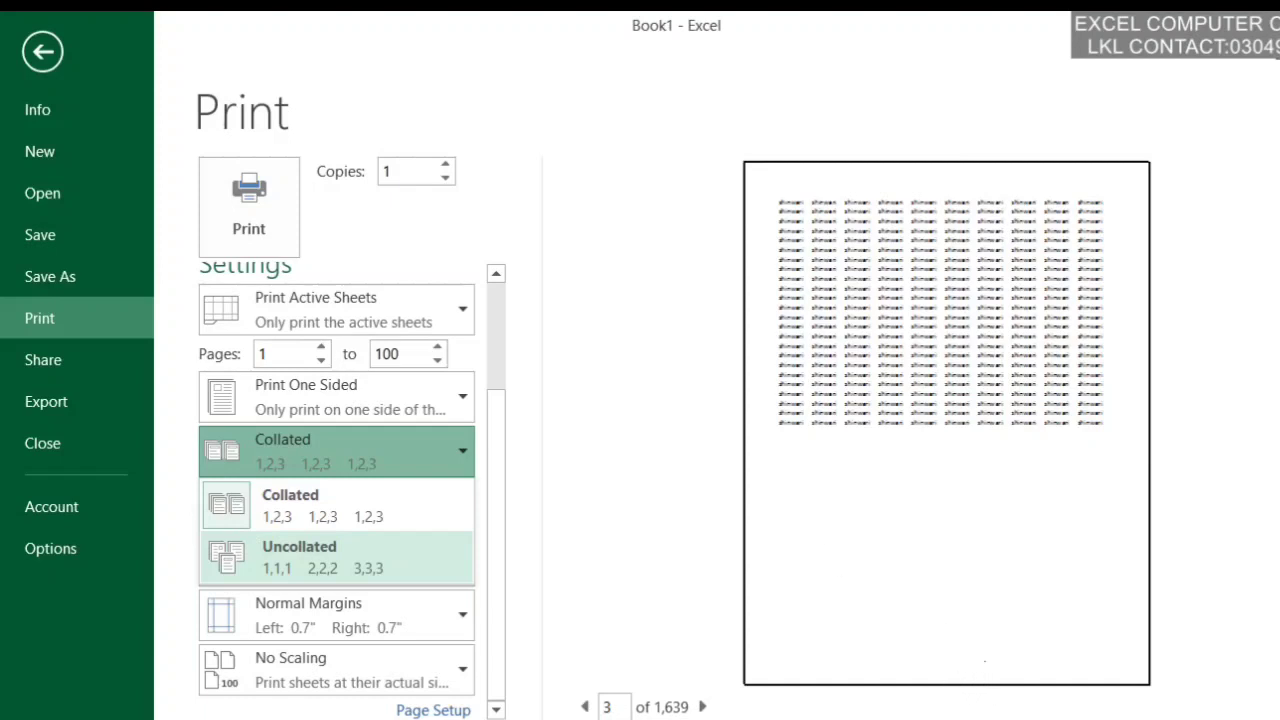
{"action": "left_click", "coordinate": [540, 587]}
{"action": "left_click", "coordinate": [421, 557]}
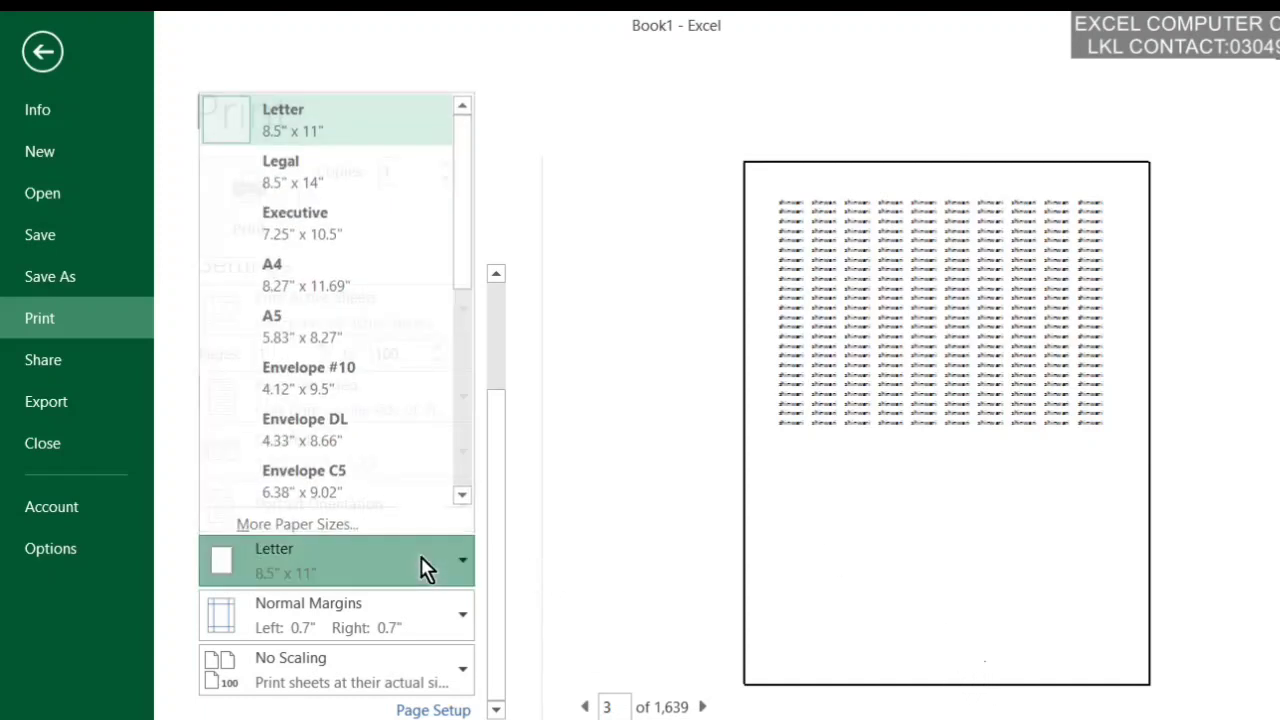
{"action": "mouse_move", "coordinate": [465, 214]}
{"action": "left_mouse_down"}
{"action": "mouse_move", "coordinate": [458, 340]}
{"action": "mouse_move", "coordinate": [497, 117]}
{"action": "left_mouse_up"}
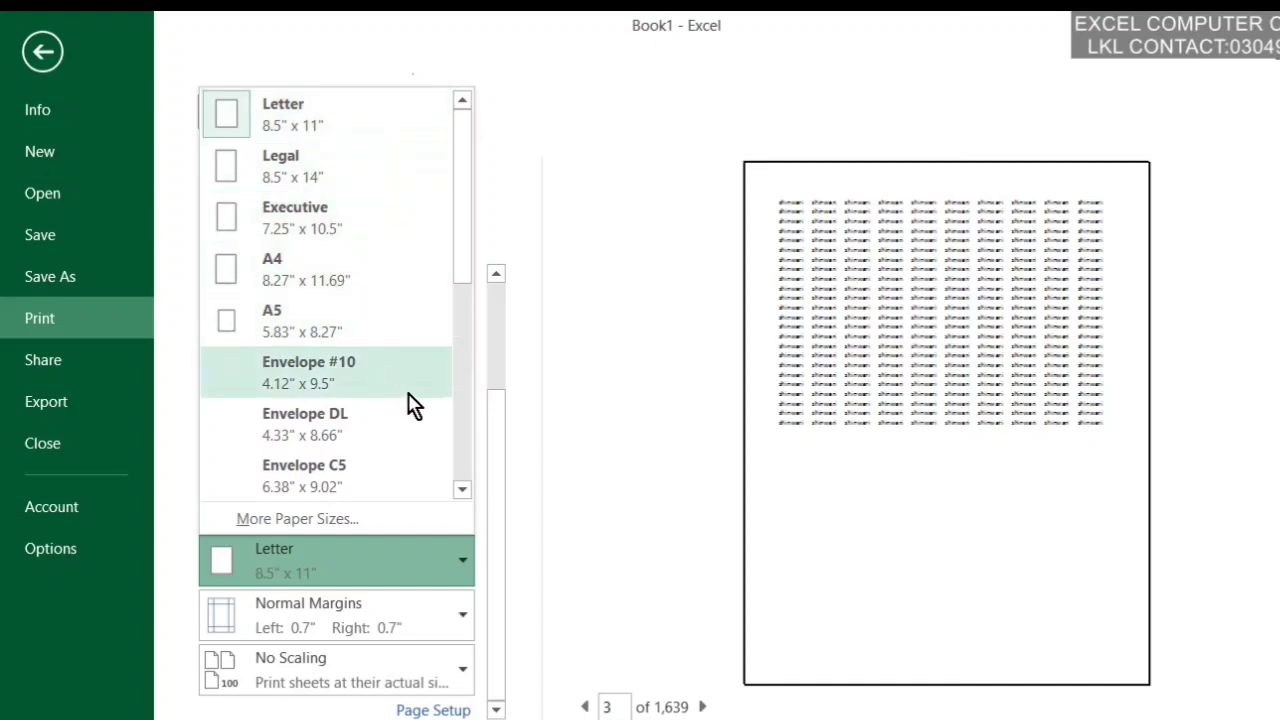
{"action": "left_click", "coordinate": [467, 410]}
{"action": "left_click_drag", "start_coordinate": [467, 410], "coordinate": [471, 455]}
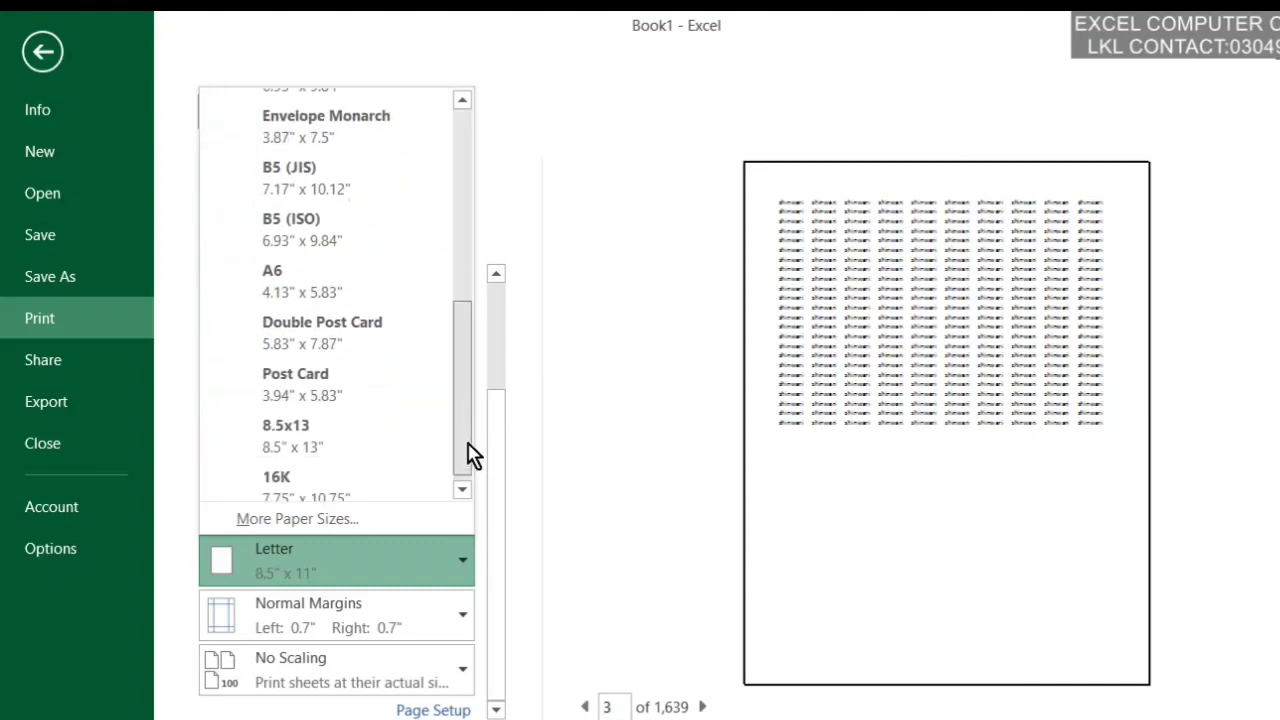
{"action": "left_click", "coordinate": [693, 419]}
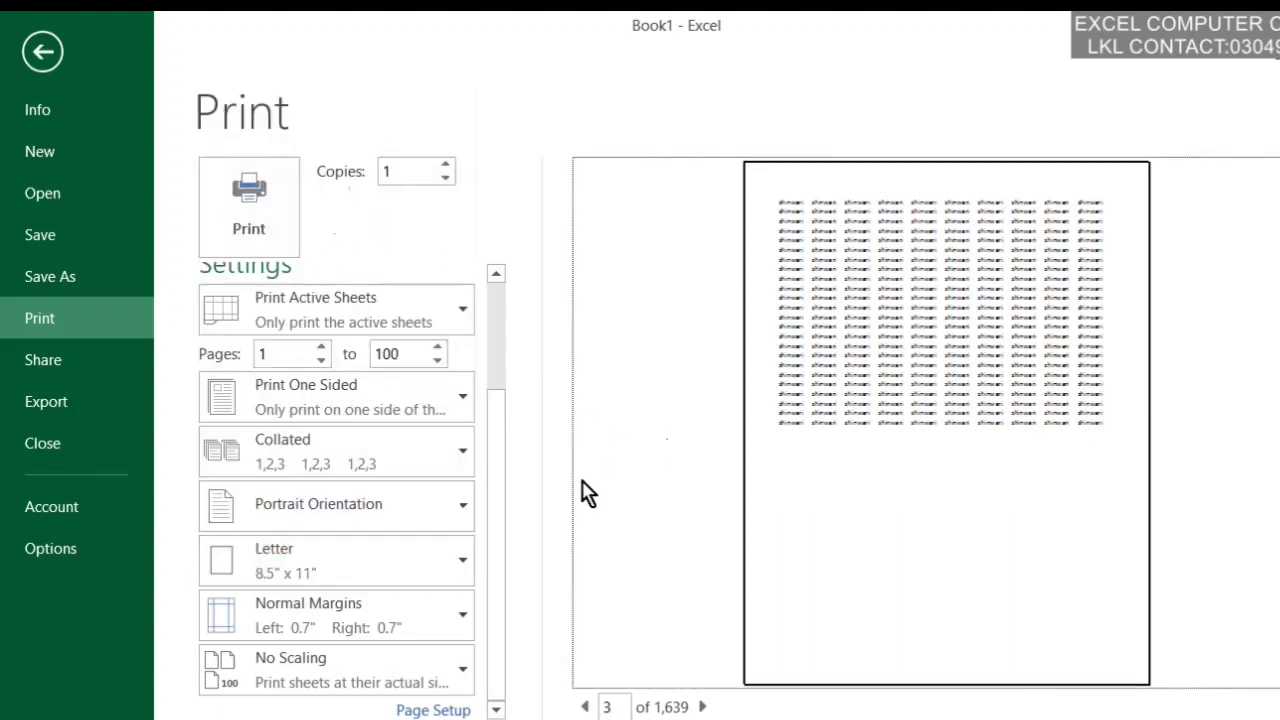
- Try the Wide, Normal and Last Custom margin presets in the preview
{"action": "left_click", "coordinate": [398, 637]}
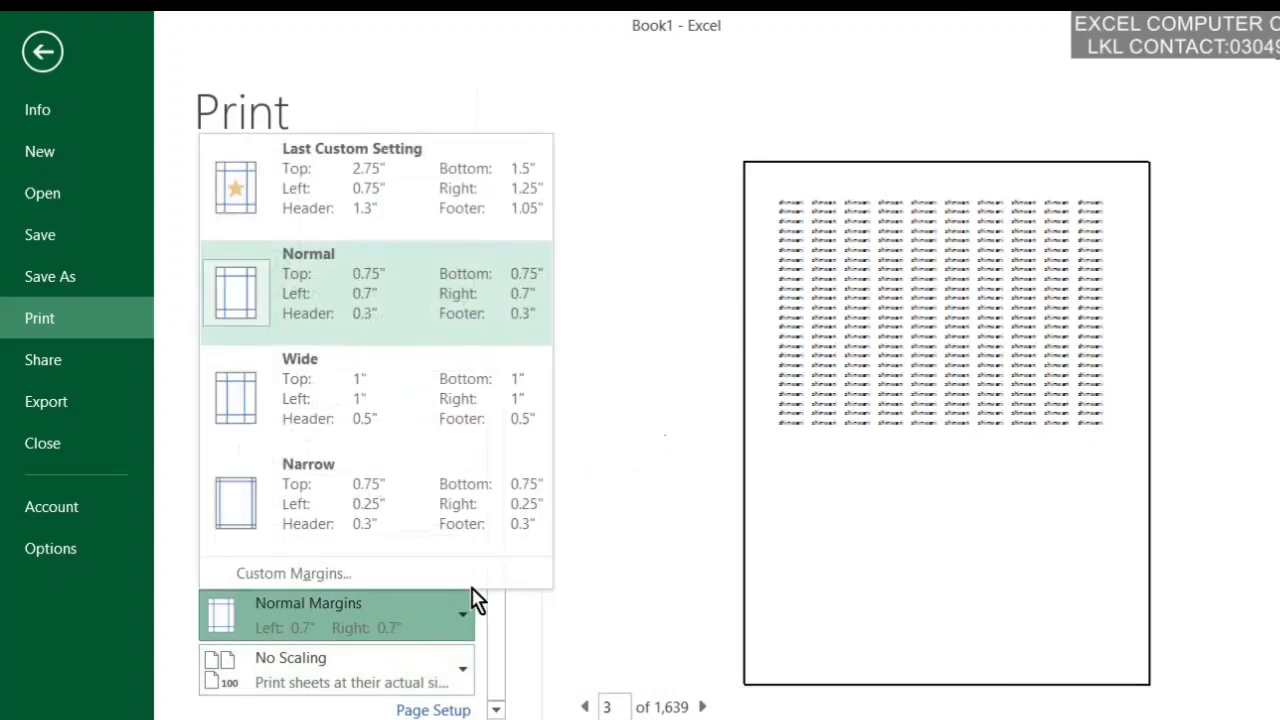
{"action": "left_click", "coordinate": [436, 449]}
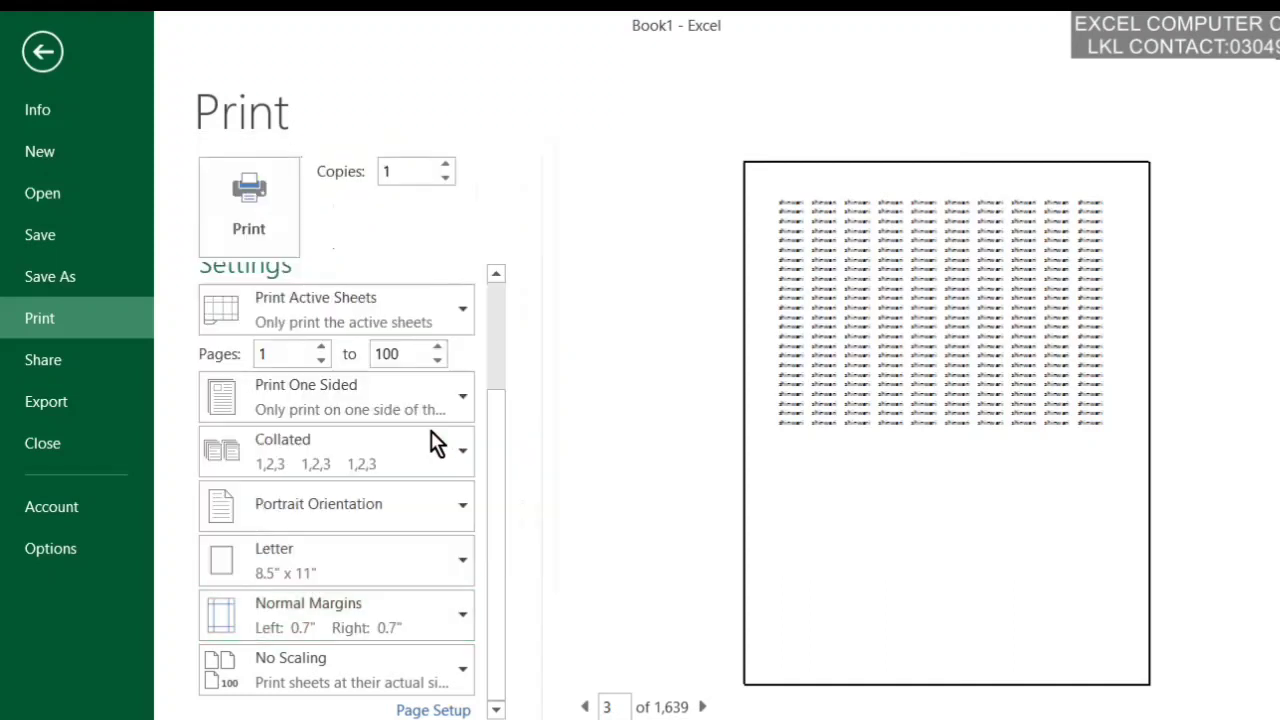
{"action": "left_click", "coordinate": [401, 567]}
{"action": "left_click", "coordinate": [394, 603]}
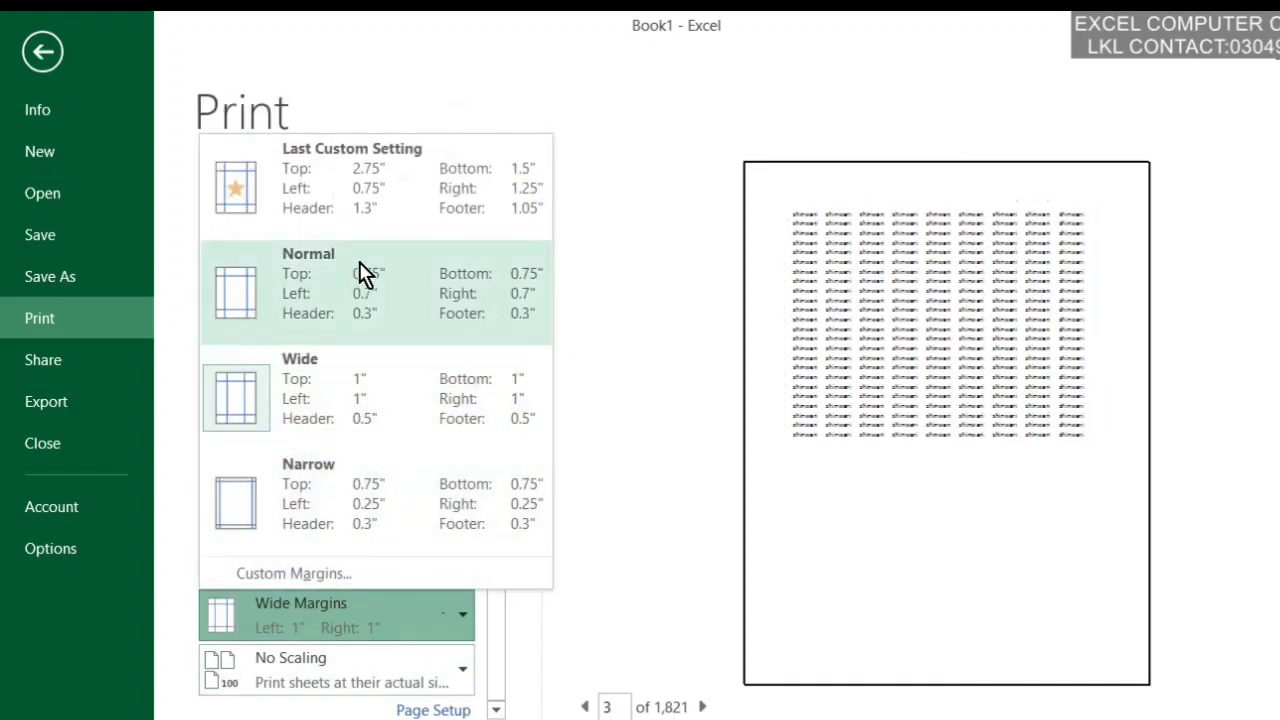
{"action": "left_click", "coordinate": [365, 272]}
{"action": "left_click", "coordinate": [334, 615]}
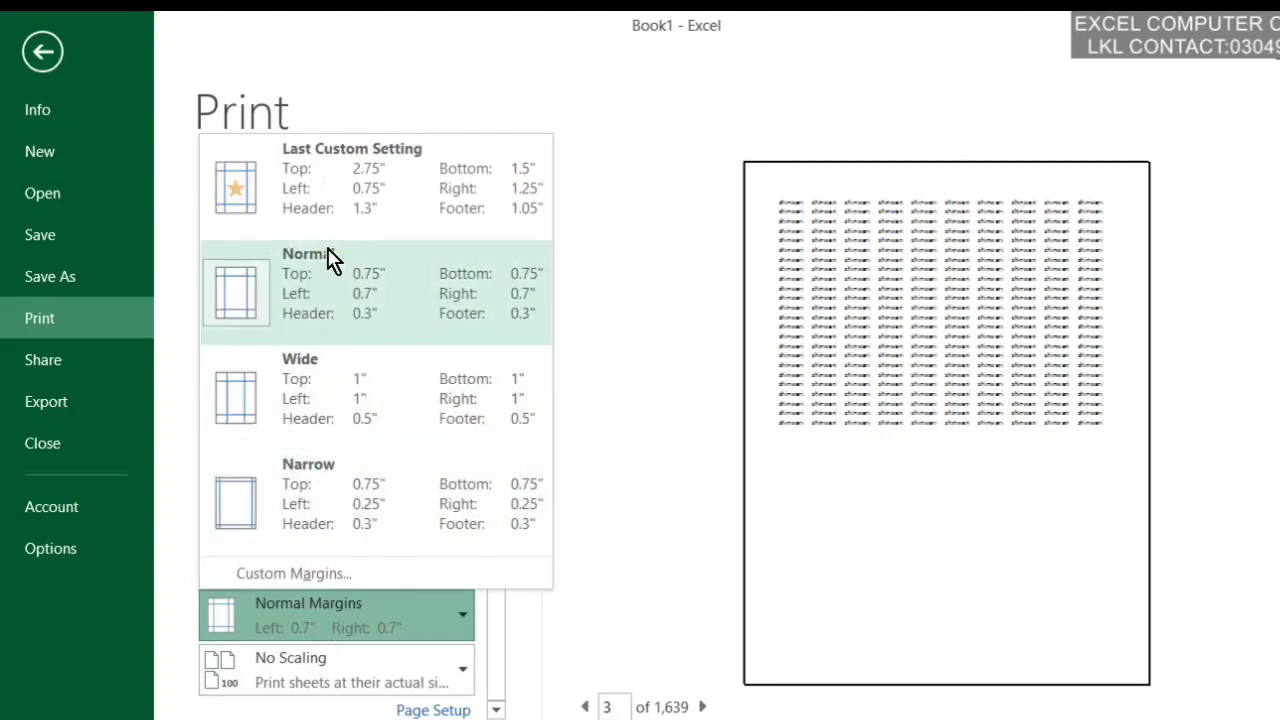
{"action": "left_click", "coordinate": [383, 167]}
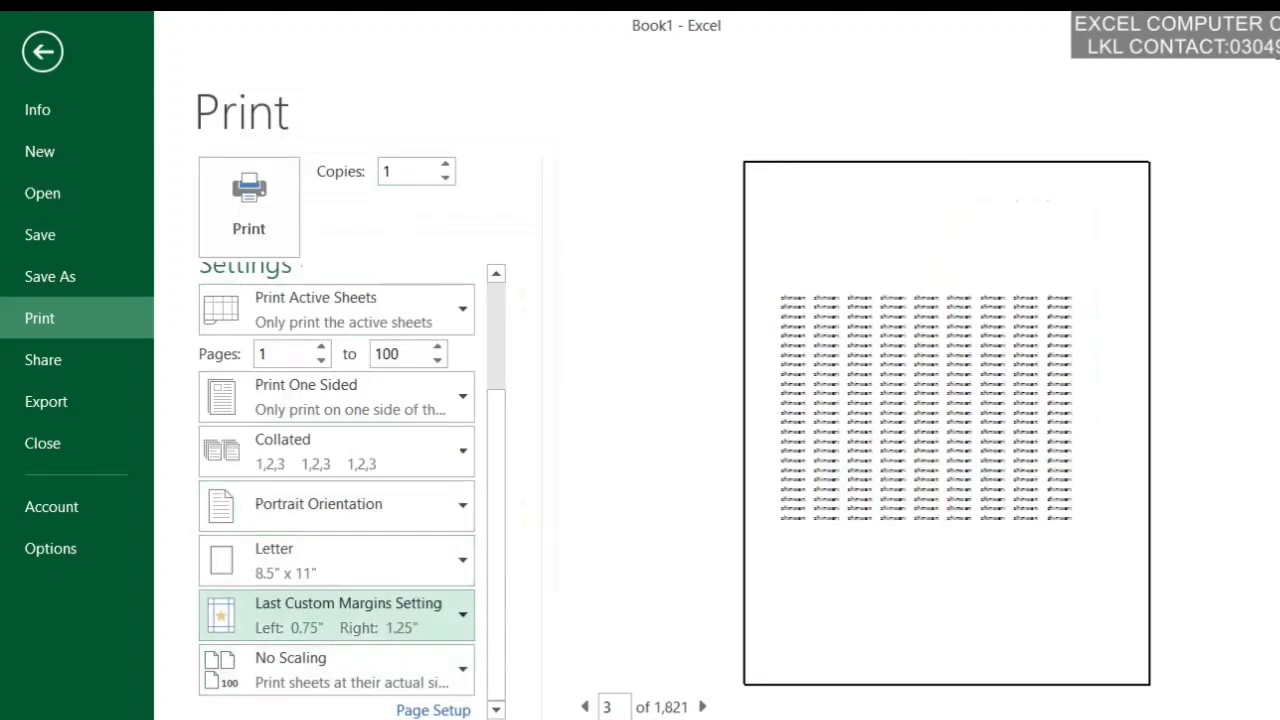
- Switch to Narrow margins, then restore Normal margins
{"action": "left_click", "coordinate": [386, 620]}
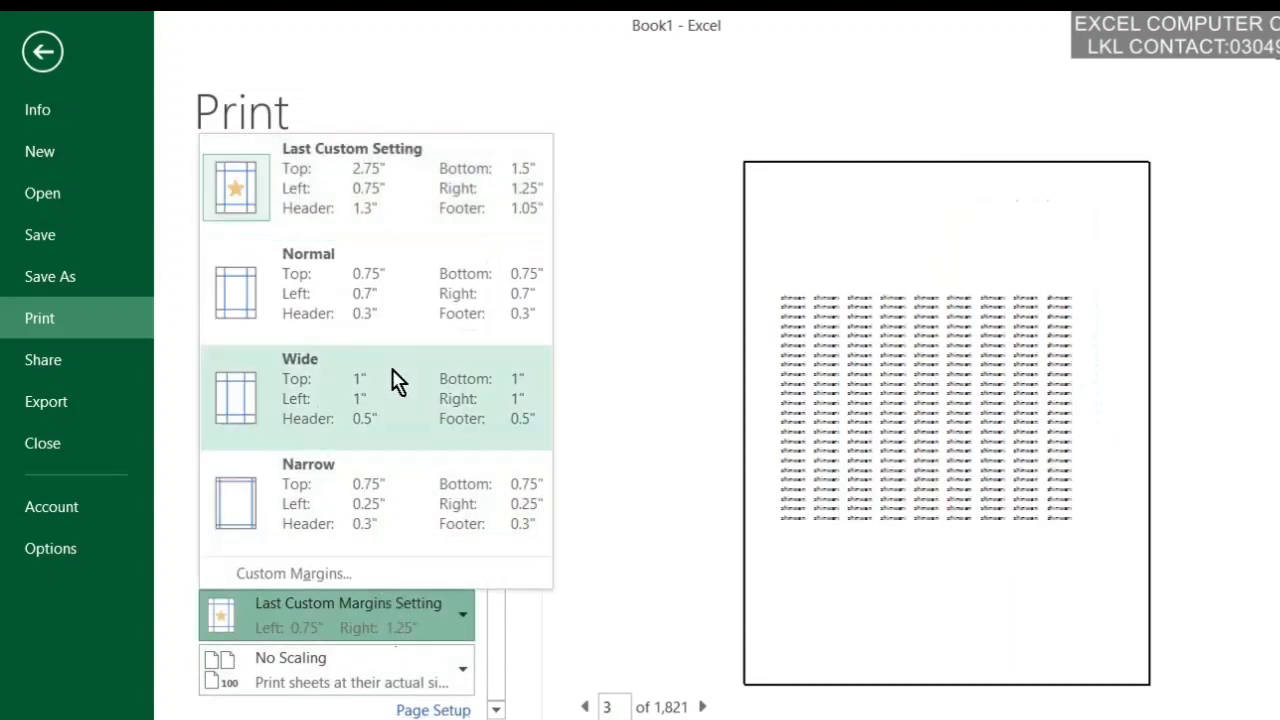
{"action": "left_click", "coordinate": [377, 536]}
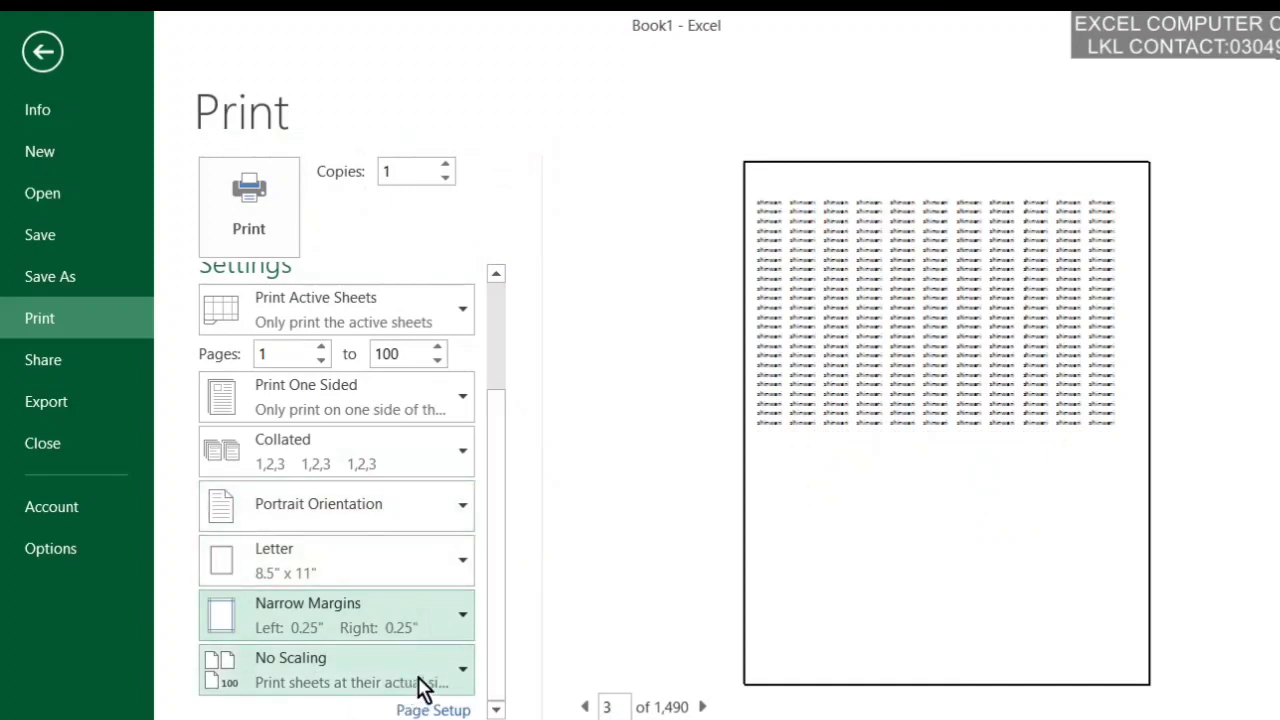
{"action": "left_click", "coordinate": [390, 619]}
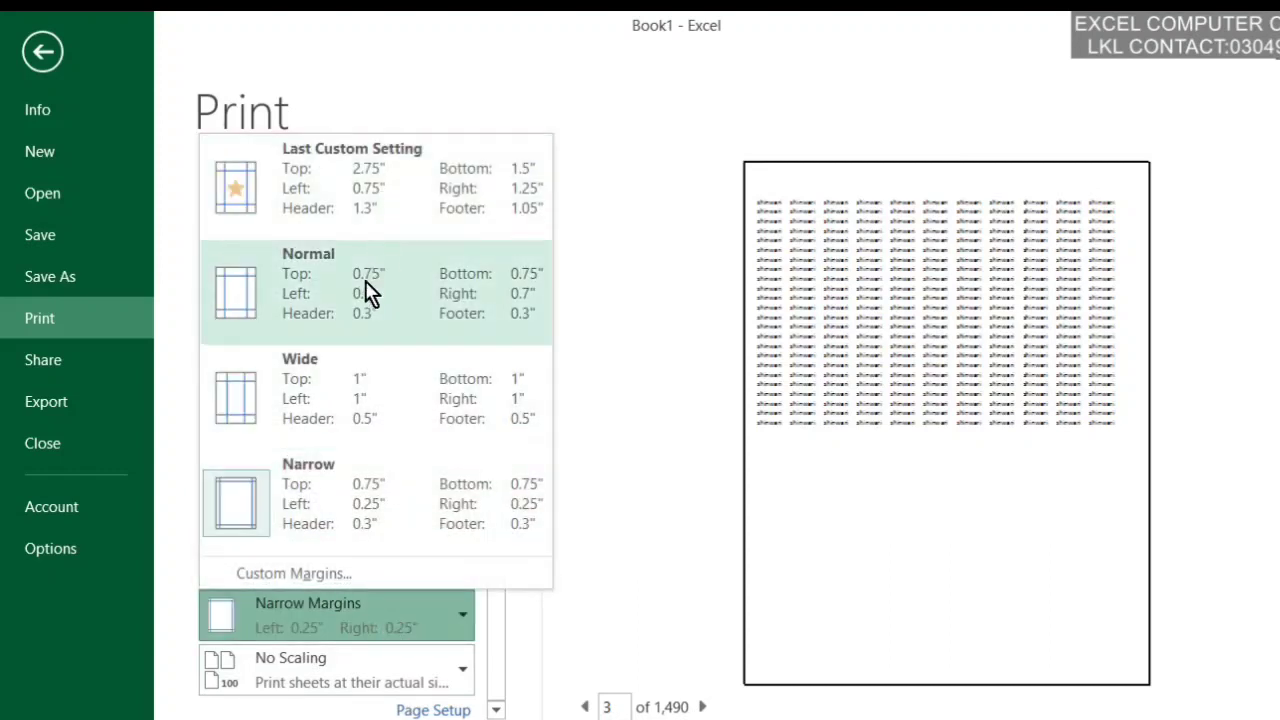
{"action": "left_click", "coordinate": [366, 284]}
{"action": "left_click", "coordinate": [400, 678]}
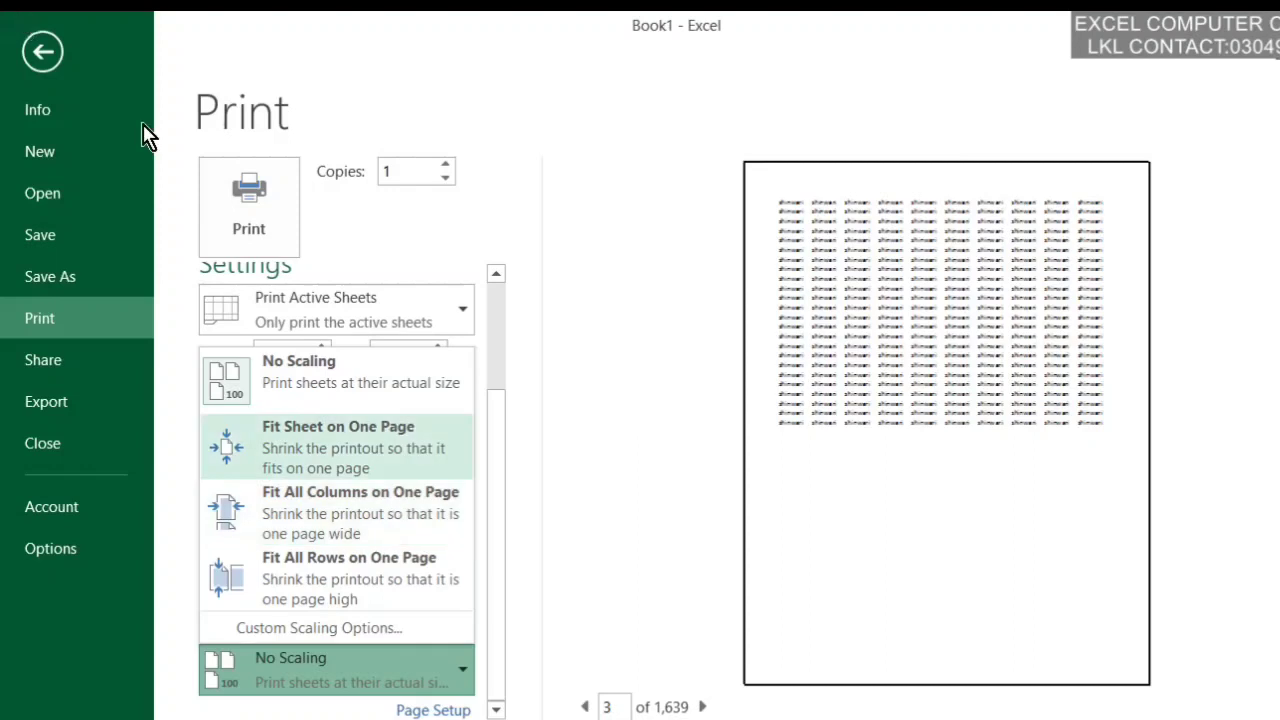
- Try Fit Sheet on One Page scaling and page back and forth through the preview
{"action": "left_click", "coordinate": [327, 455]}
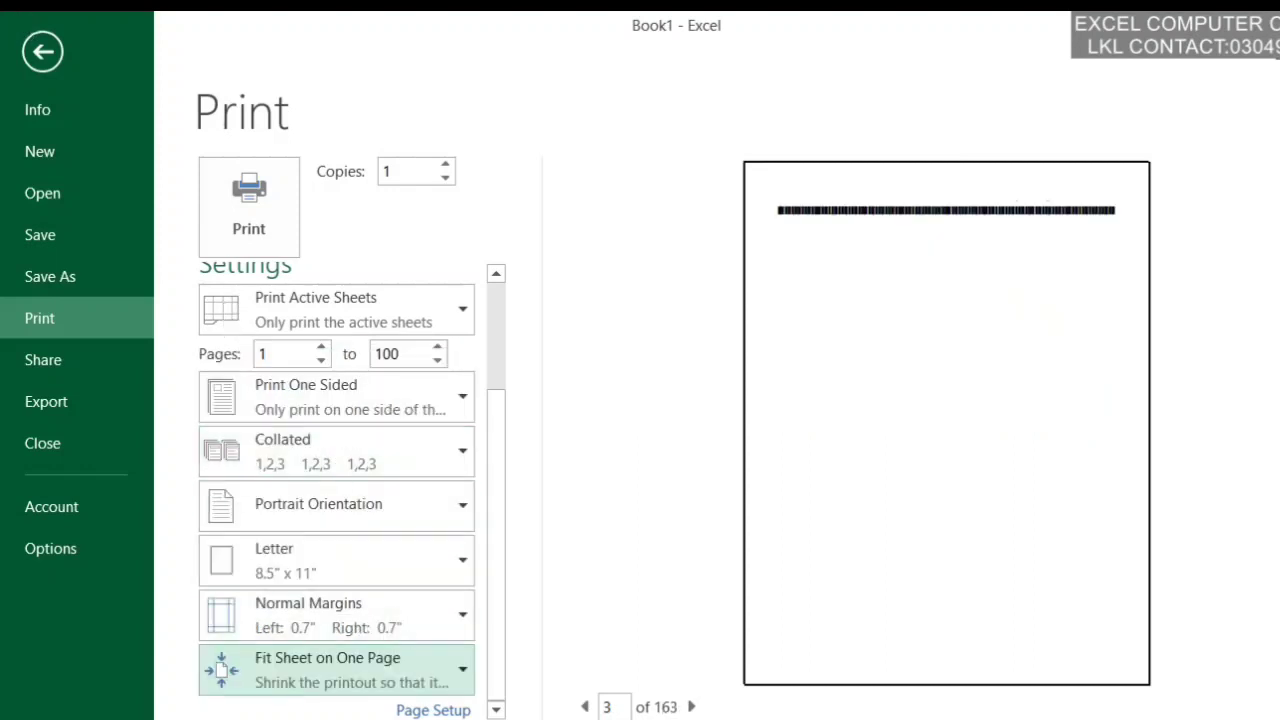
{"action": "left_click", "coordinate": [690, 707]}
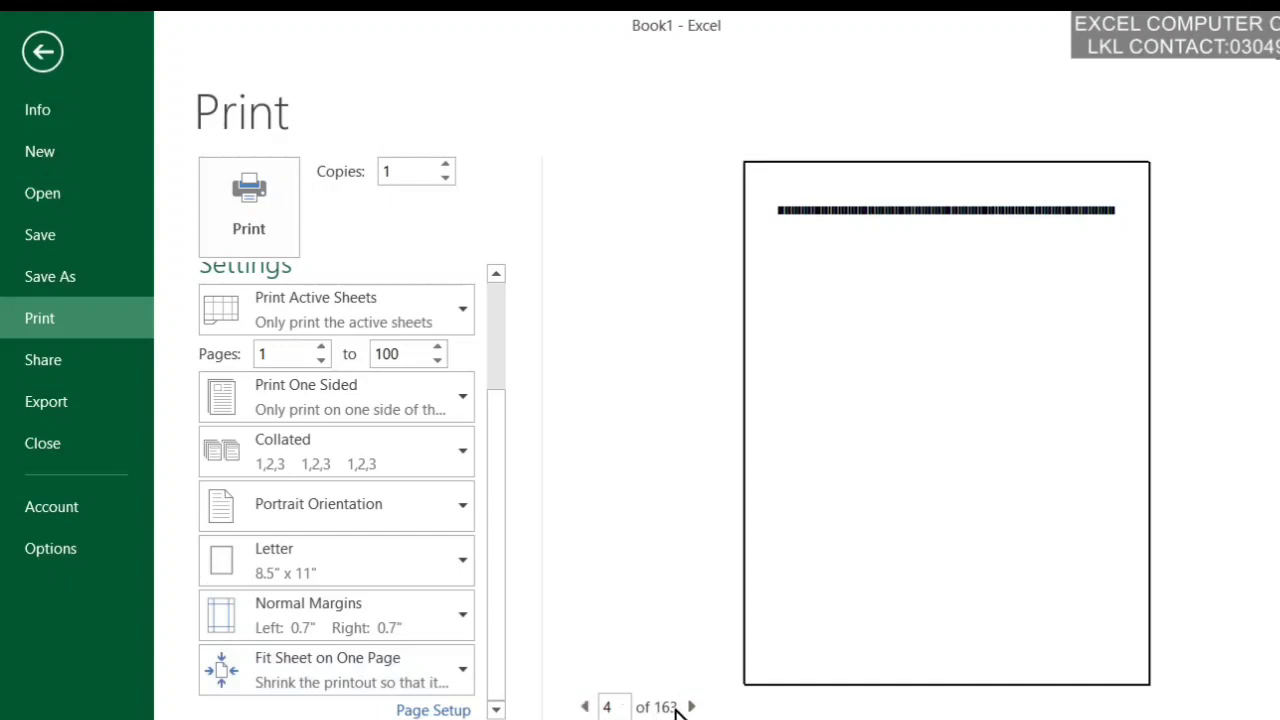
{"action": "left_click", "coordinate": [585, 707]}
{"action": "left_click", "coordinate": [585, 707]}
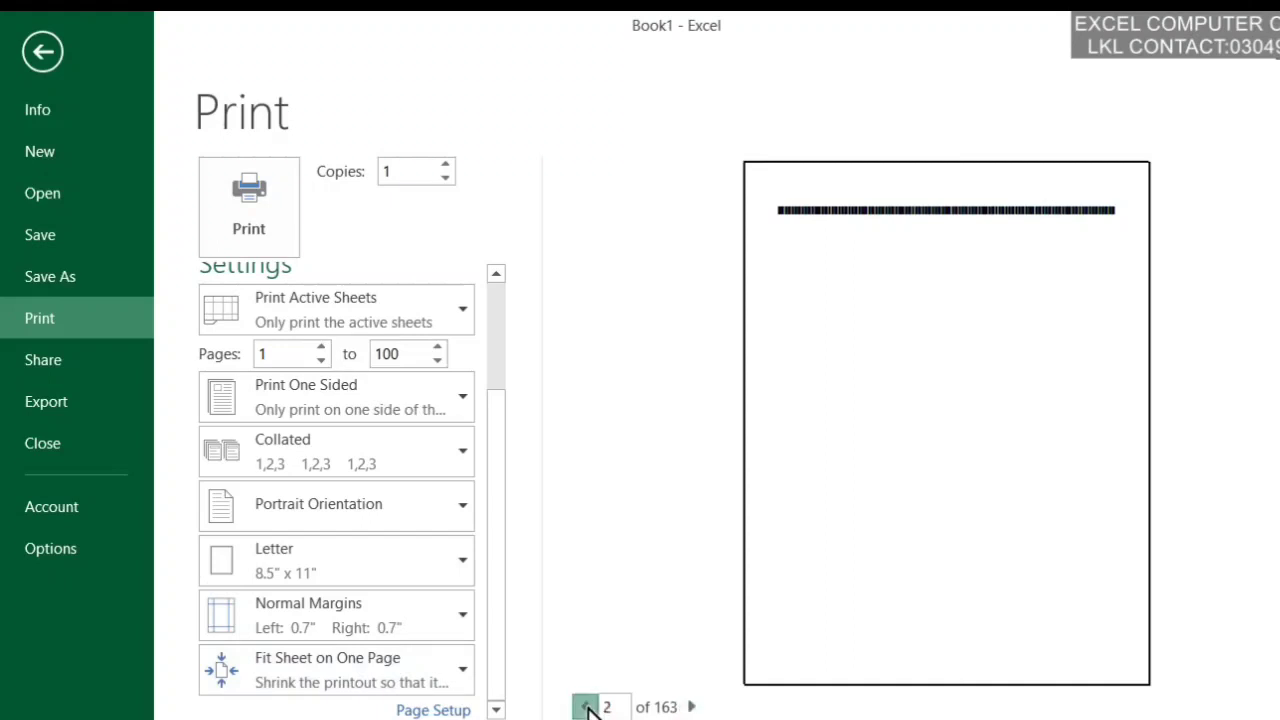
{"action": "left_click", "coordinate": [585, 707]}
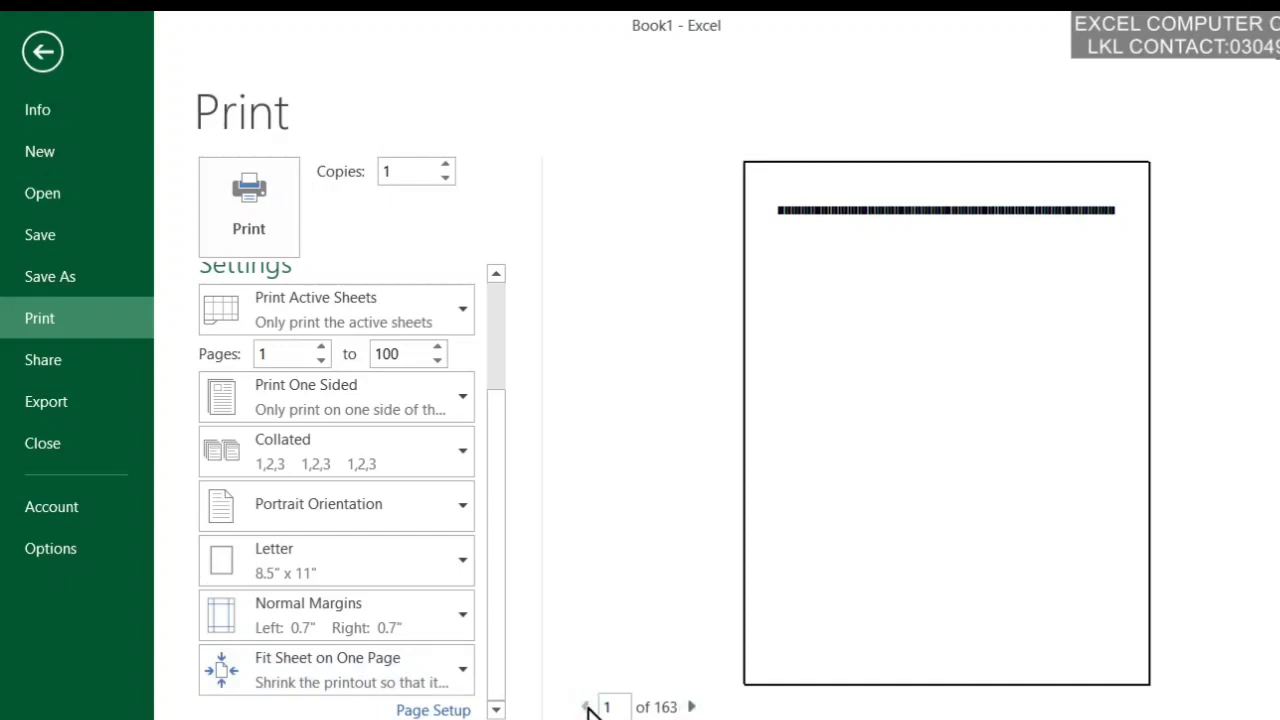
{"action": "left_click", "coordinate": [692, 707]}
{"action": "left_click", "coordinate": [692, 707]}
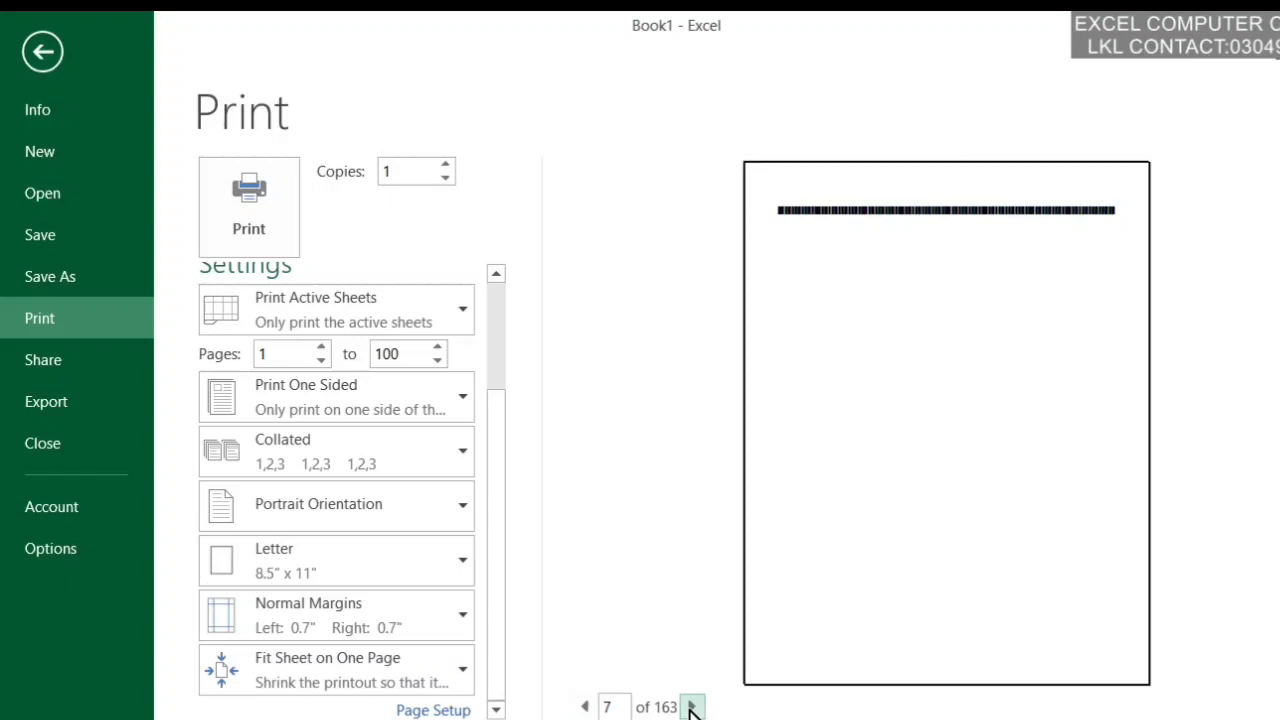
- Alternate between Fit All Columns on One Page and No Scaling, paging forward in the preview
{"action": "left_click", "coordinate": [405, 690]}
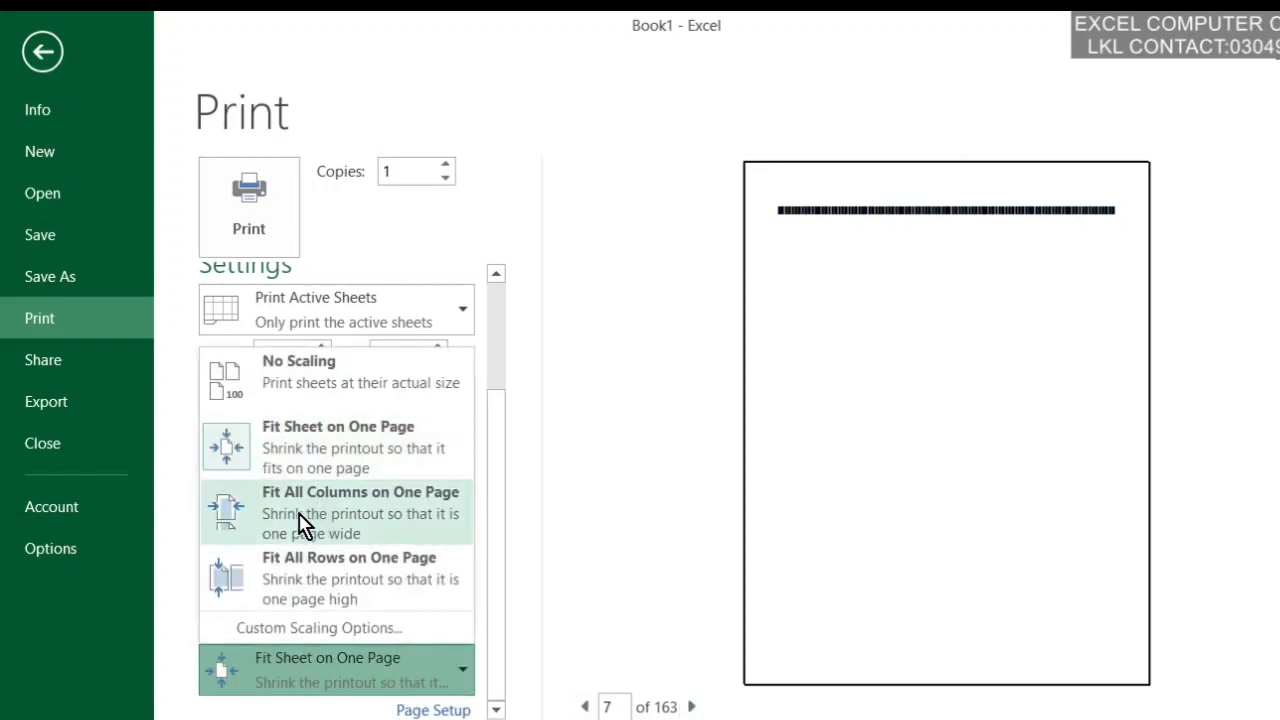
{"action": "left_click", "coordinate": [436, 538]}
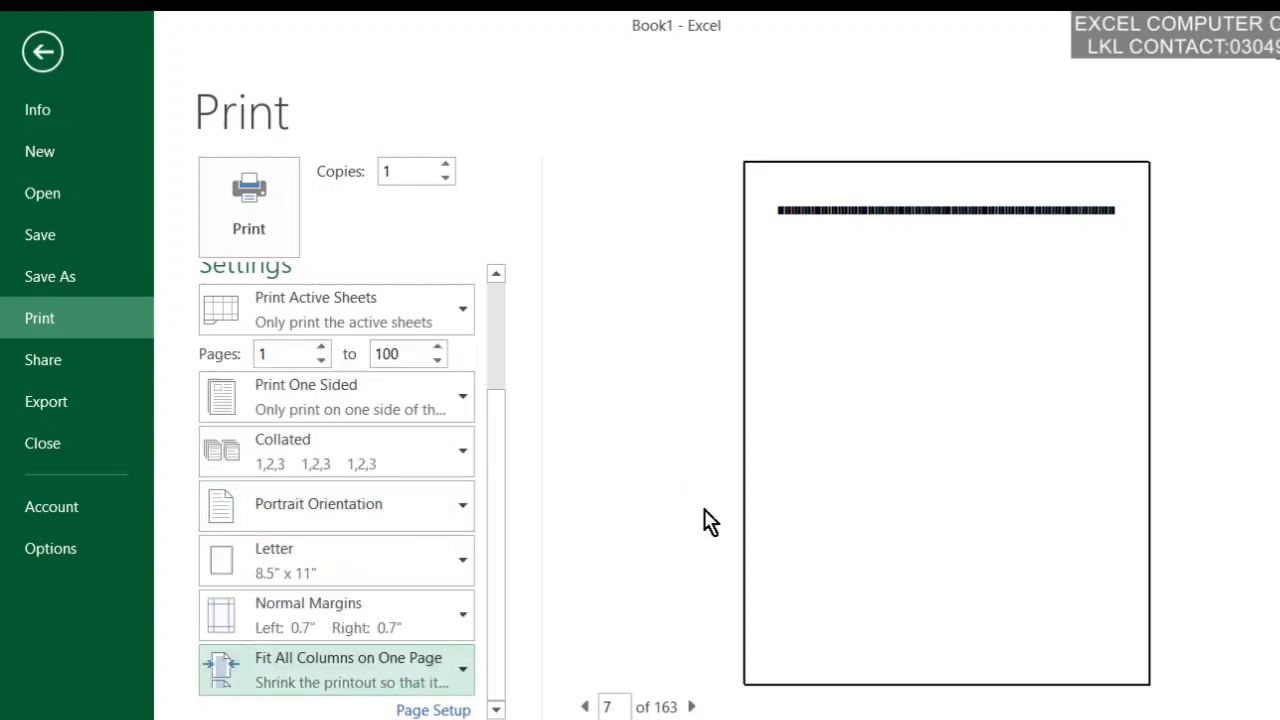
{"action": "left_click", "coordinate": [691, 707]}
{"action": "left_click", "coordinate": [691, 707]}
{"action": "left_click", "coordinate": [691, 707]}
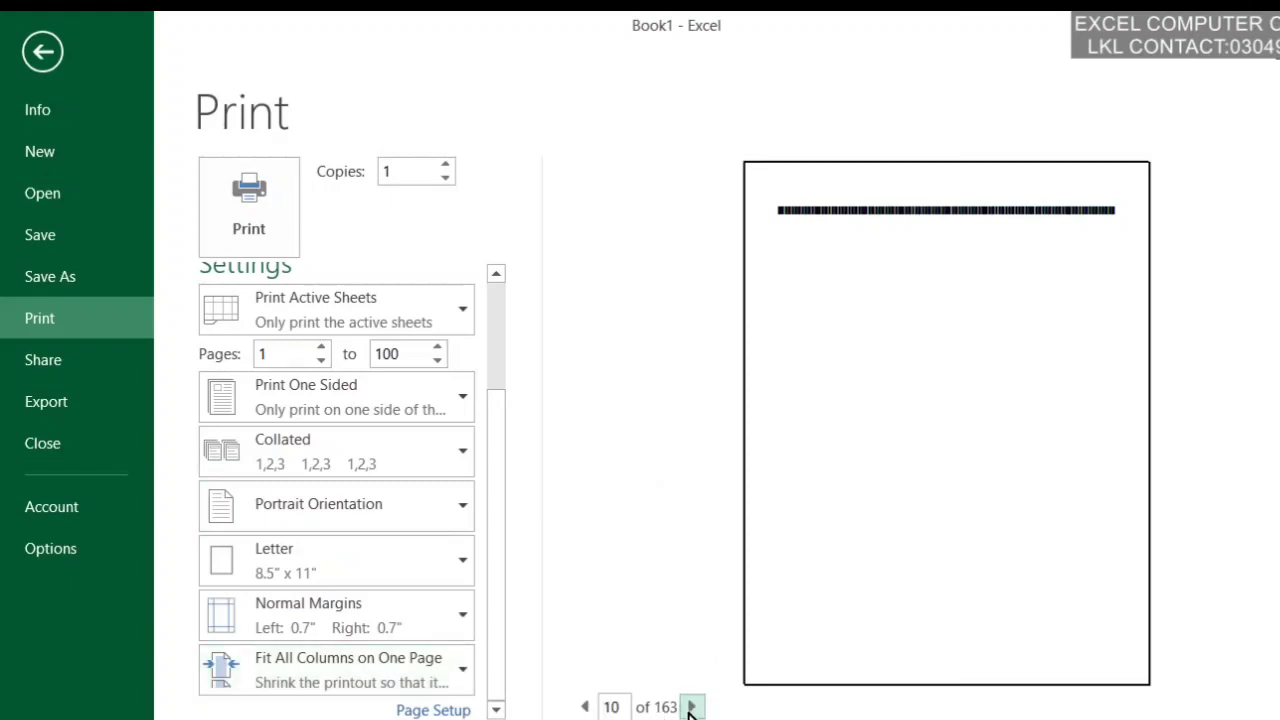
{"action": "left_click", "coordinate": [330, 672]}
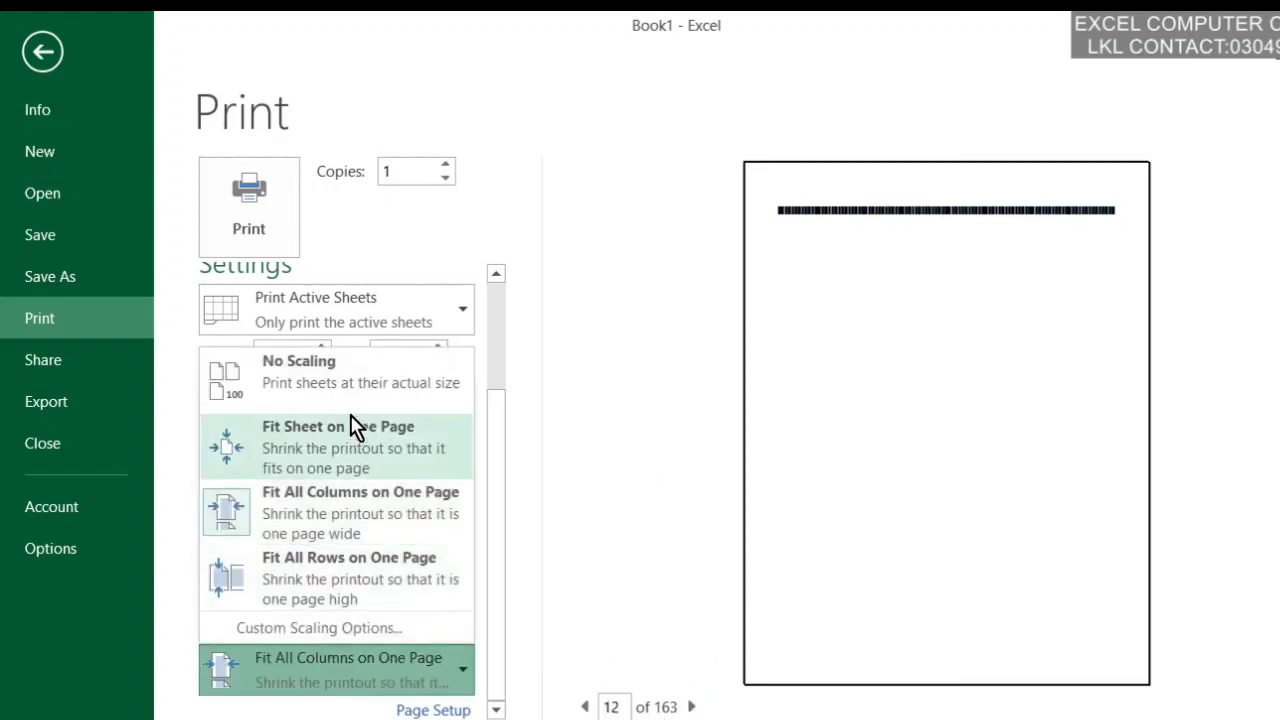
{"action": "left_click", "coordinate": [345, 362]}
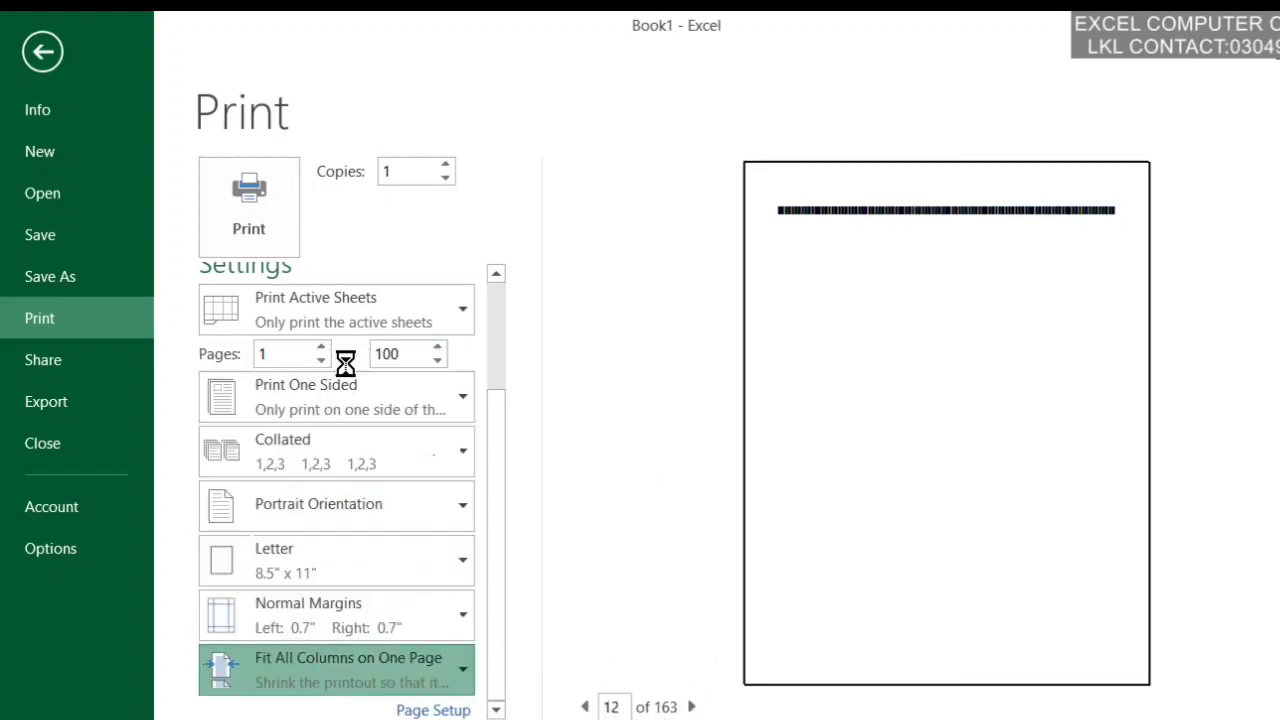
{"action": "left_click", "coordinate": [358, 678]}
{"action": "left_click", "coordinate": [383, 515]}
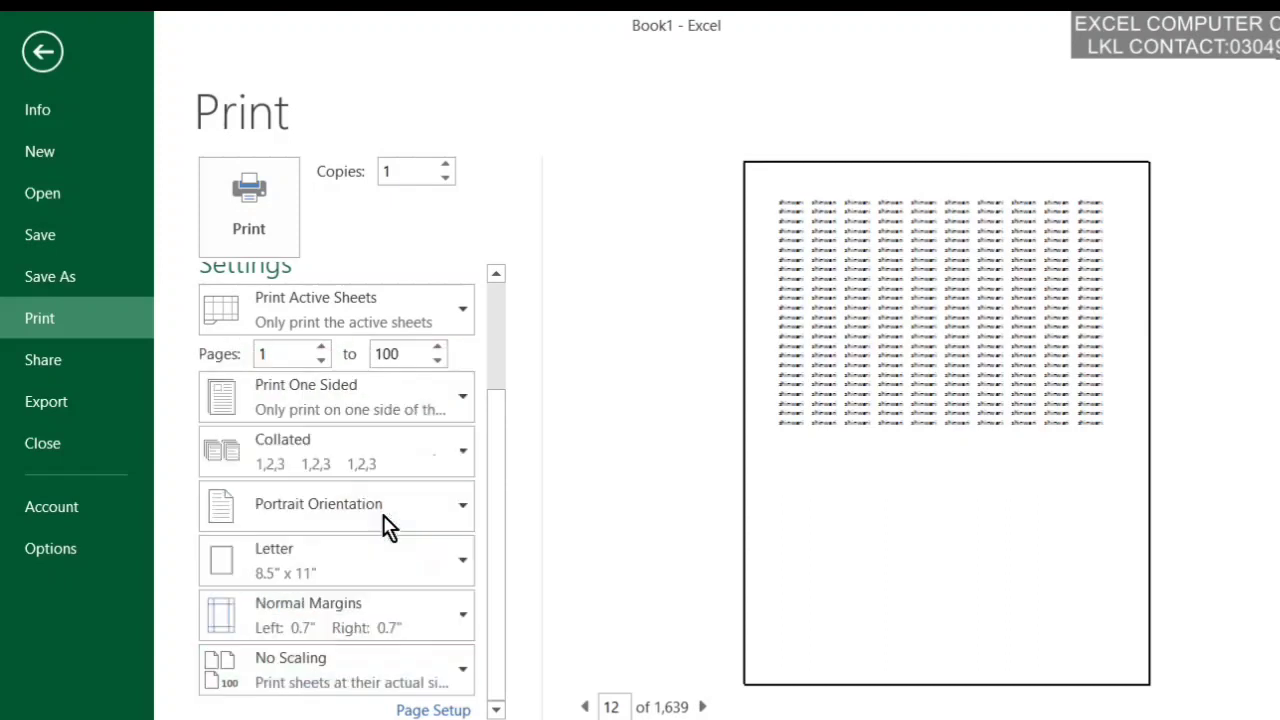
{"action": "left_click", "coordinate": [405, 683]}
{"action": "left_click", "coordinate": [424, 384]}
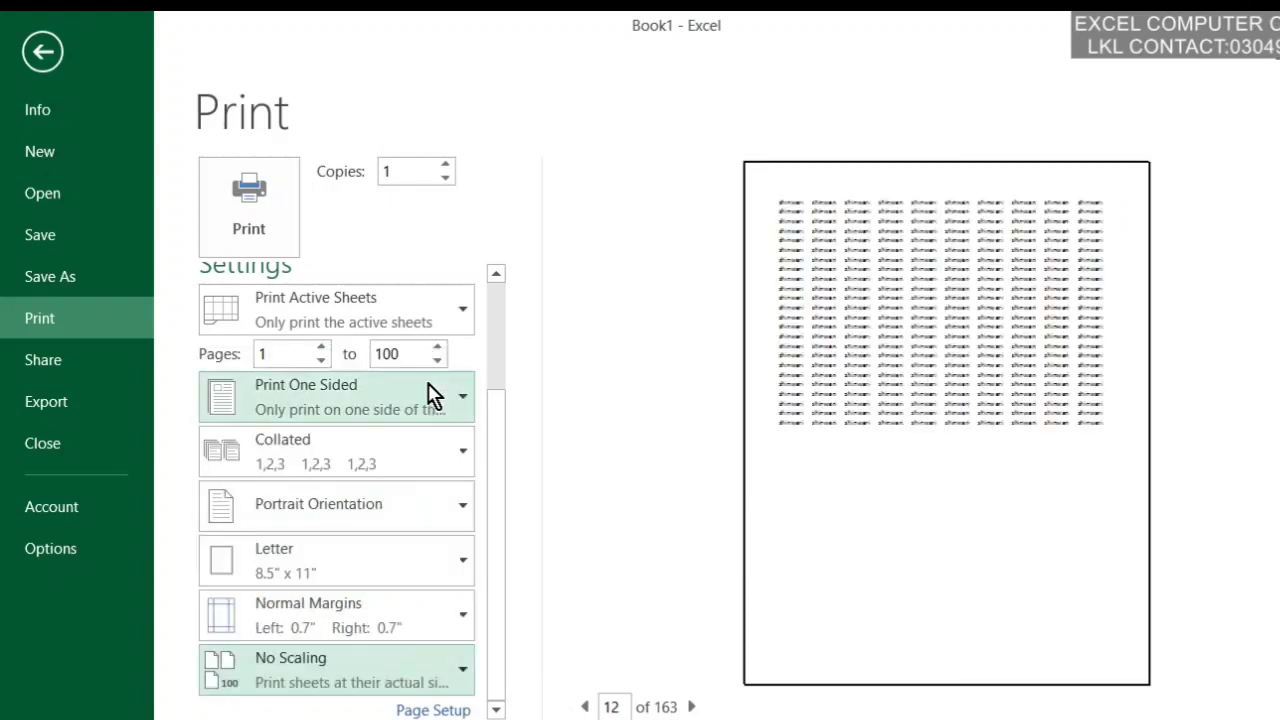
- Choose Fit All Rows on One Page and page forward and back through the preview
{"action": "left_click", "coordinate": [353, 682]}
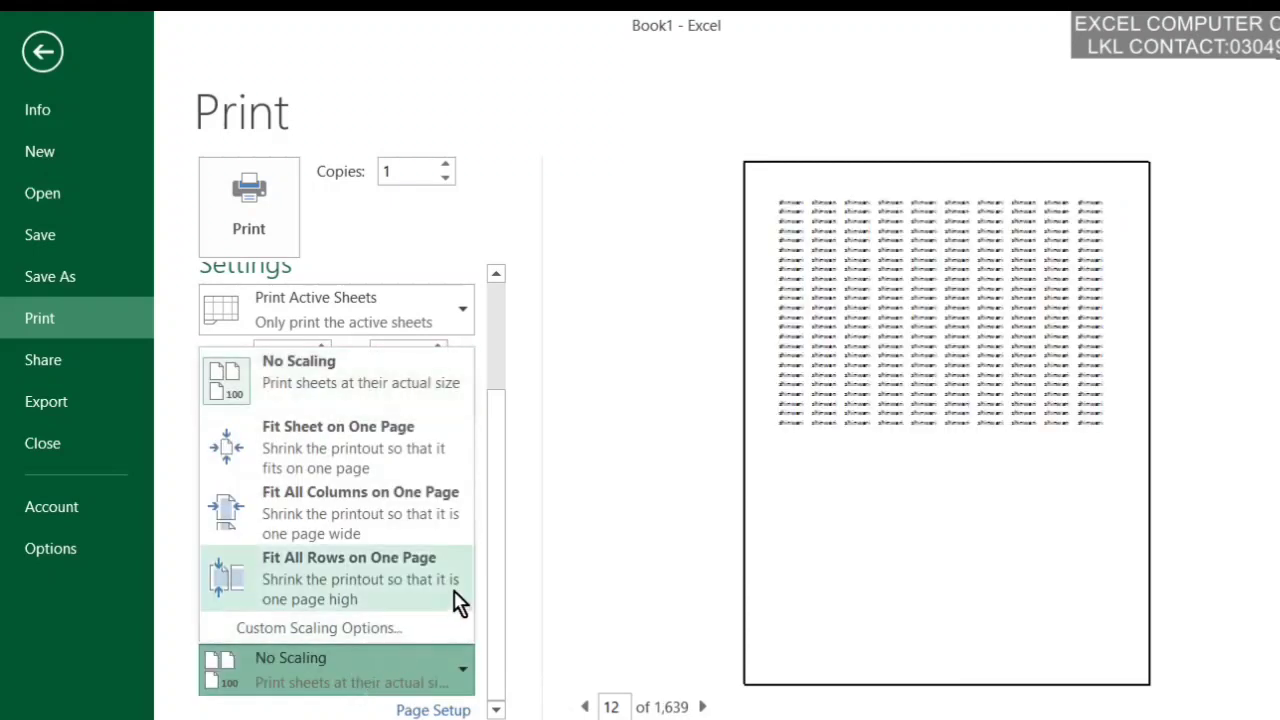
{"action": "left_click", "coordinate": [402, 585]}
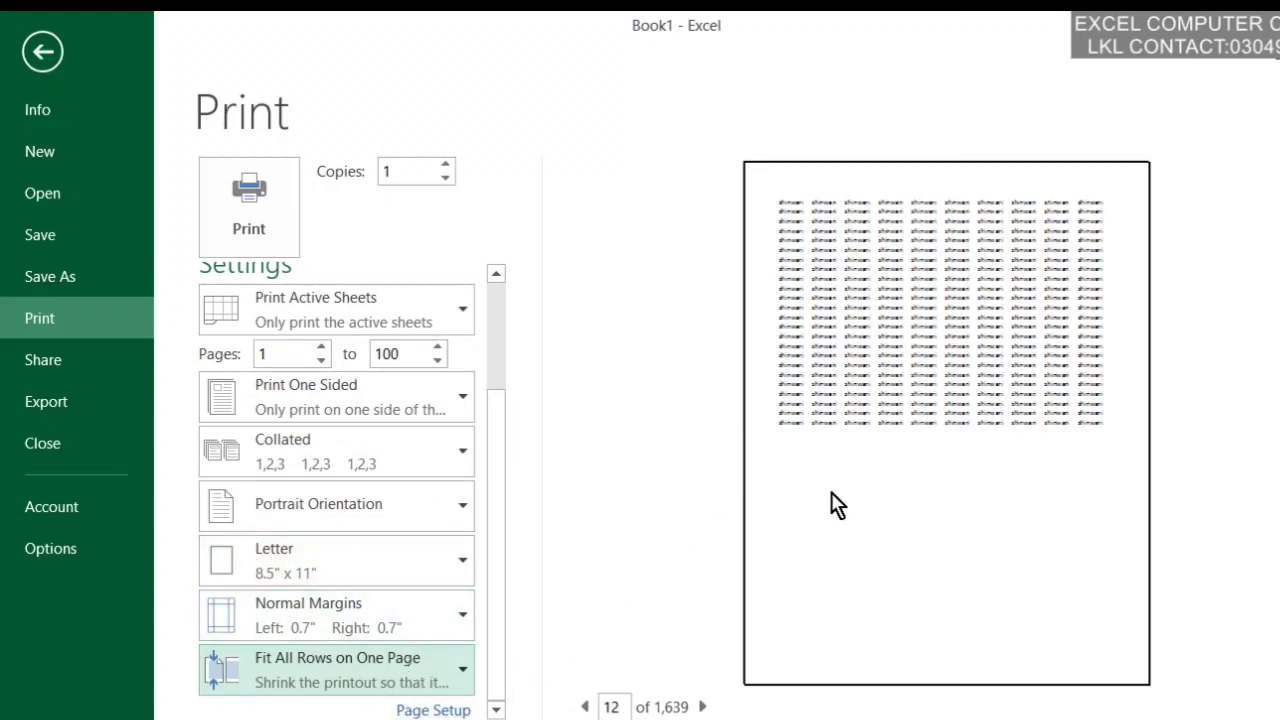
{"action": "left_click", "coordinate": [923, 418]}
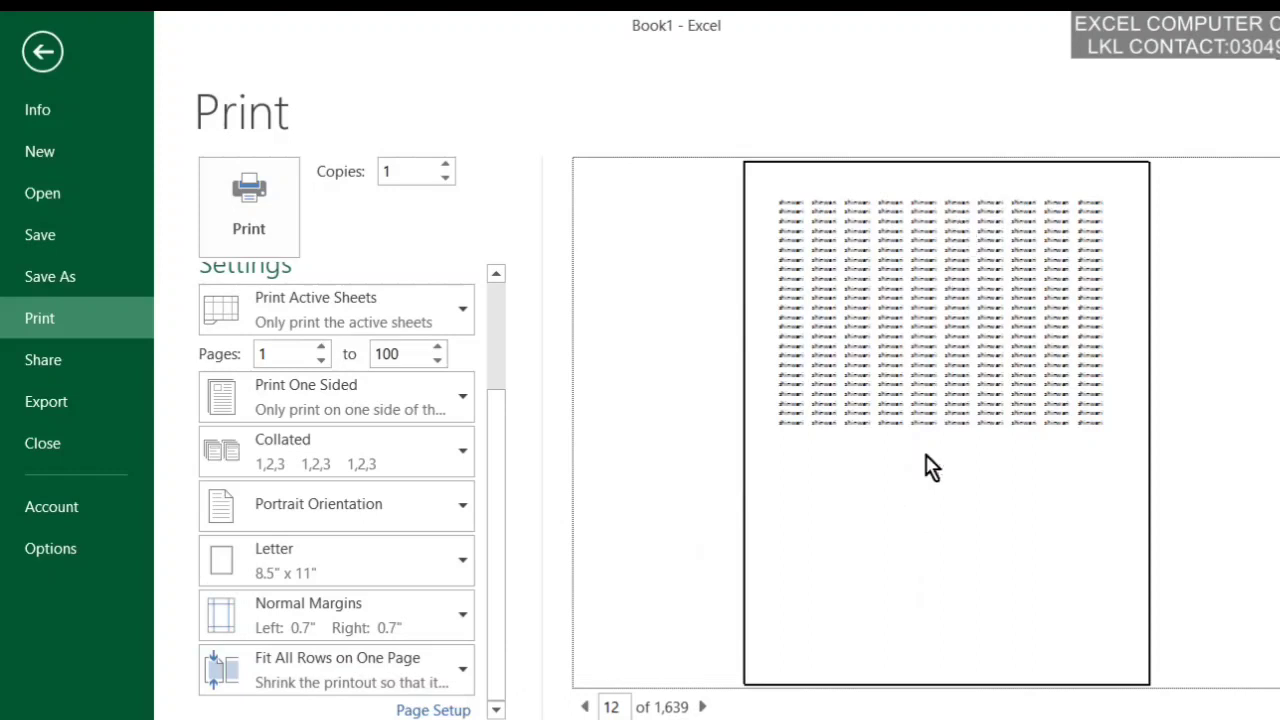
{"action": "left_click", "coordinate": [701, 707]}
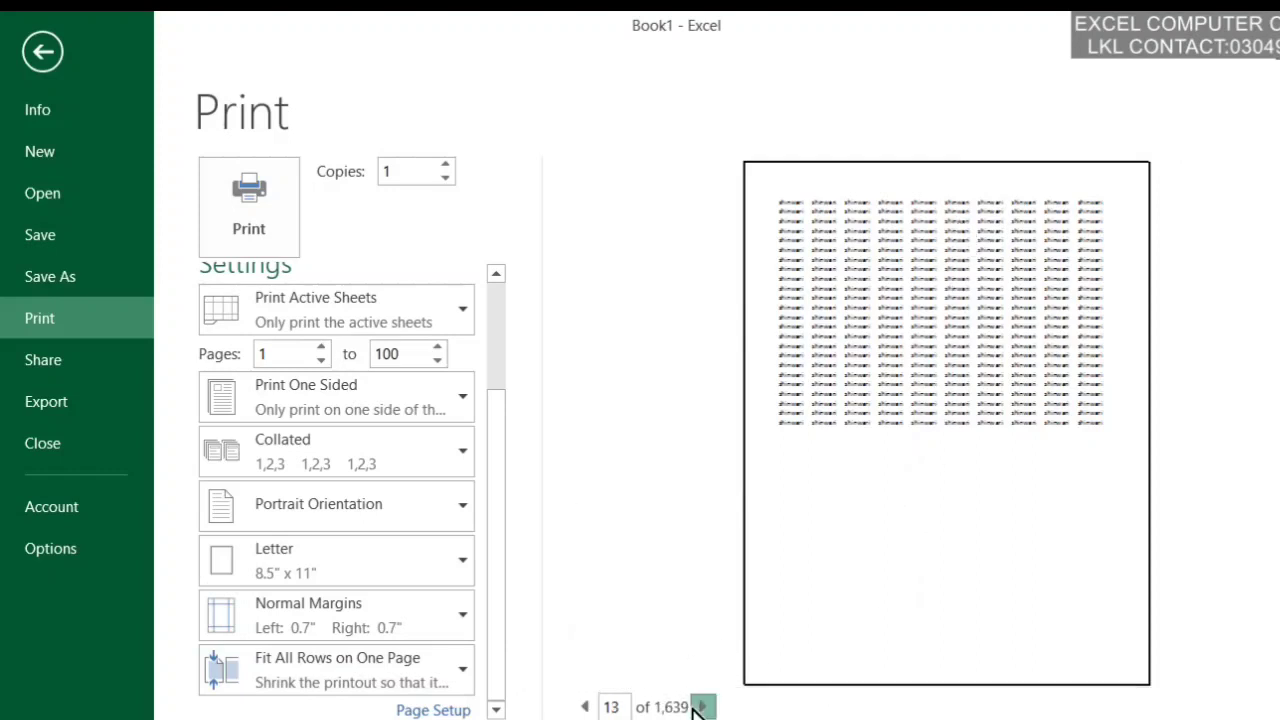
{"action": "left_click", "coordinate": [701, 707]}
{"action": "left_click", "coordinate": [701, 707]}
{"action": "left_click", "coordinate": [701, 707]}
{"action": "left_click", "coordinate": [586, 707]}
{"action": "left_click", "coordinate": [586, 707]}
{"action": "left_click", "coordinate": [586, 707]}
{"action": "left_click", "coordinate": [586, 707]}
{"action": "left_click", "coordinate": [587, 708]}
{"action": "left_click", "coordinate": [587, 708]}
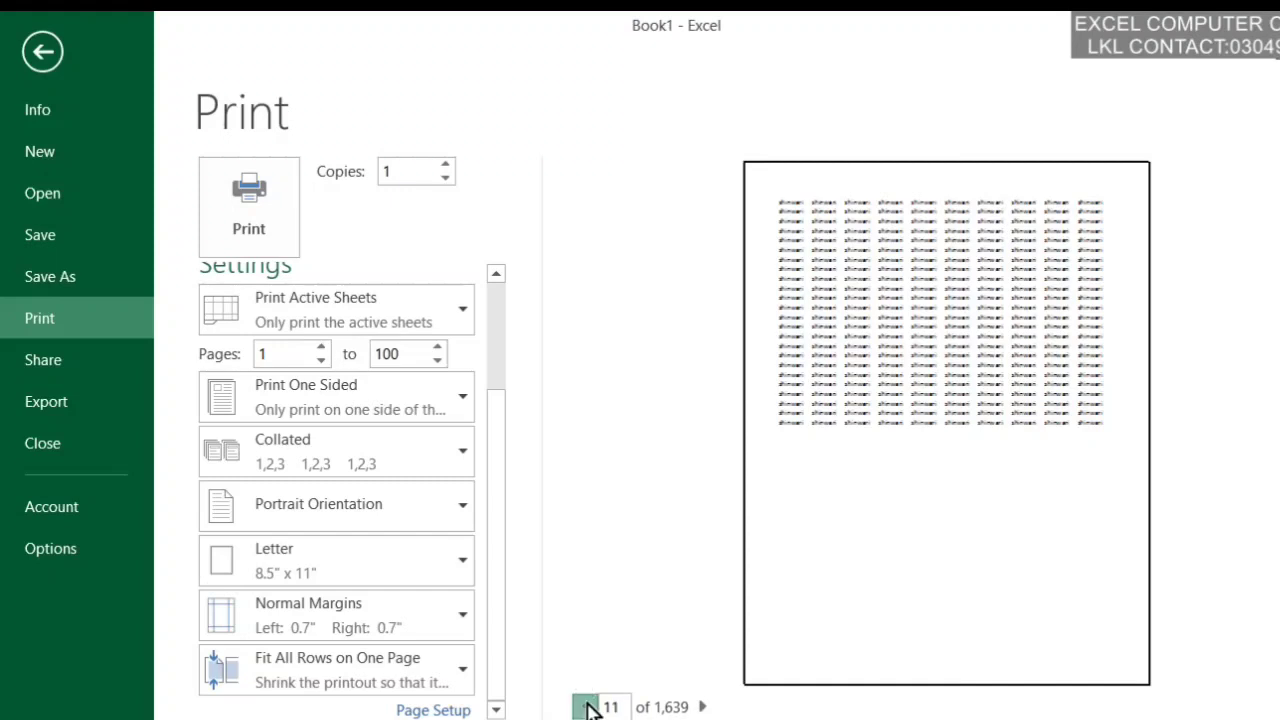
{"action": "left_click", "coordinate": [587, 708]}
{"action": "left_click", "coordinate": [587, 708]}
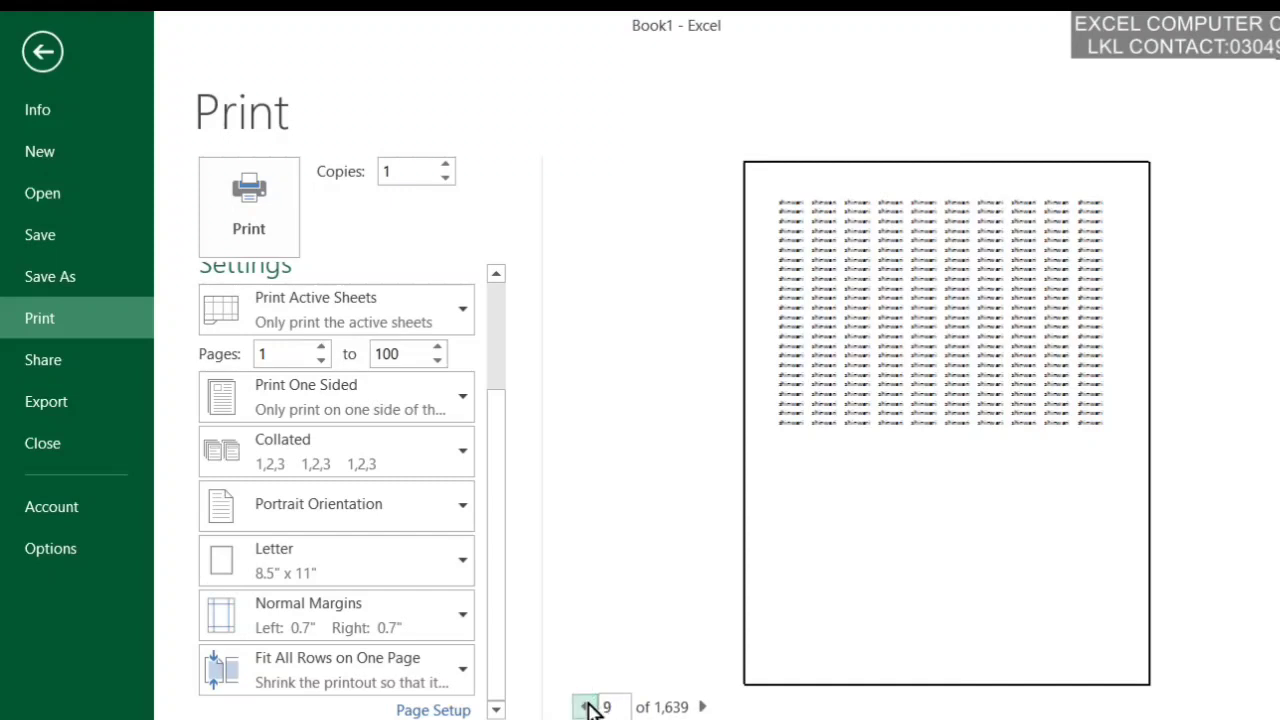
{"action": "left_click", "coordinate": [463, 668]}
- In Page Setup, check the scaling percent, Letter paper size and 600 dpi quality, then cancel
{"action": "left_click", "coordinate": [295, 648]}
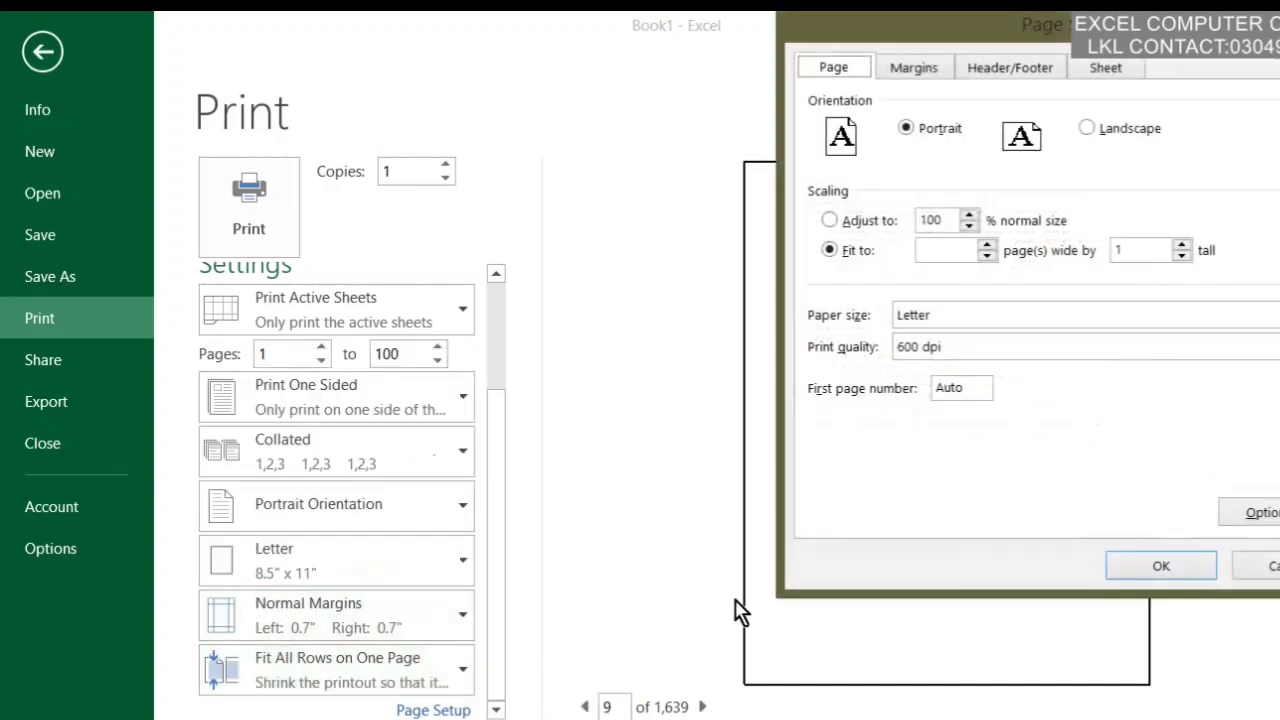
{"action": "left_click_drag", "start_coordinate": [1070, 30], "coordinate": [465, 90]}
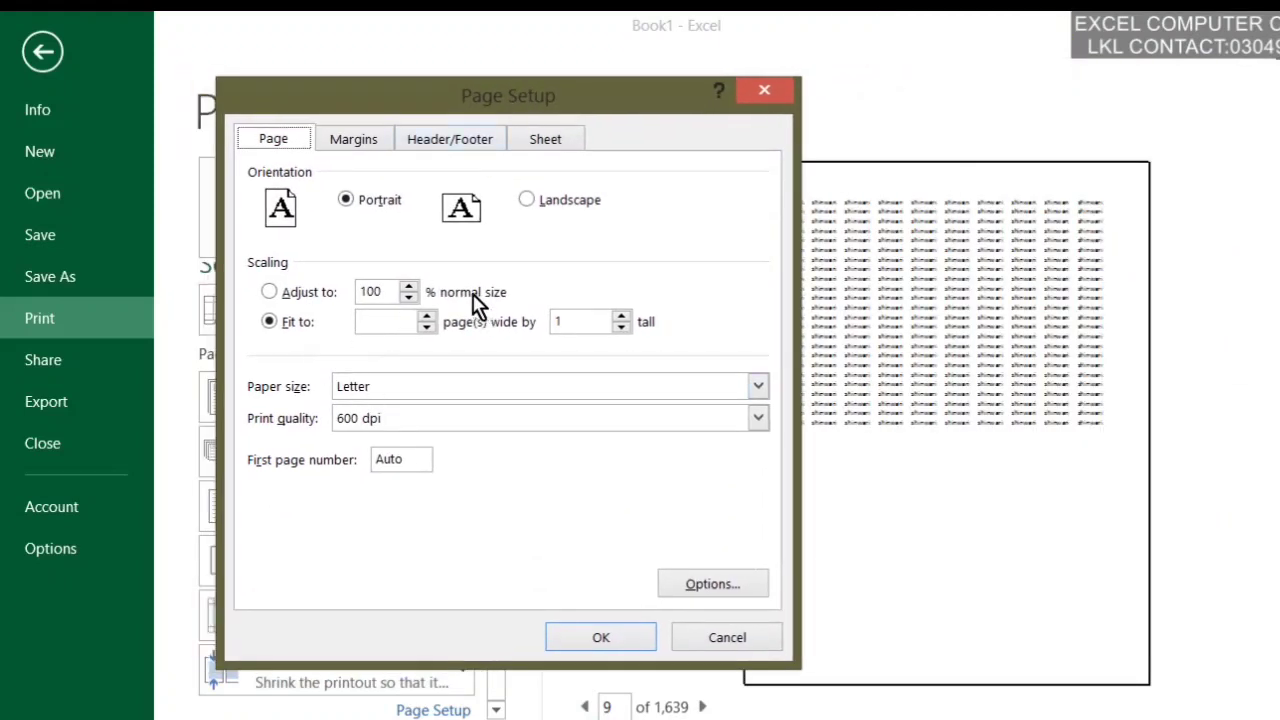
{"action": "left_click", "coordinate": [390, 290]}
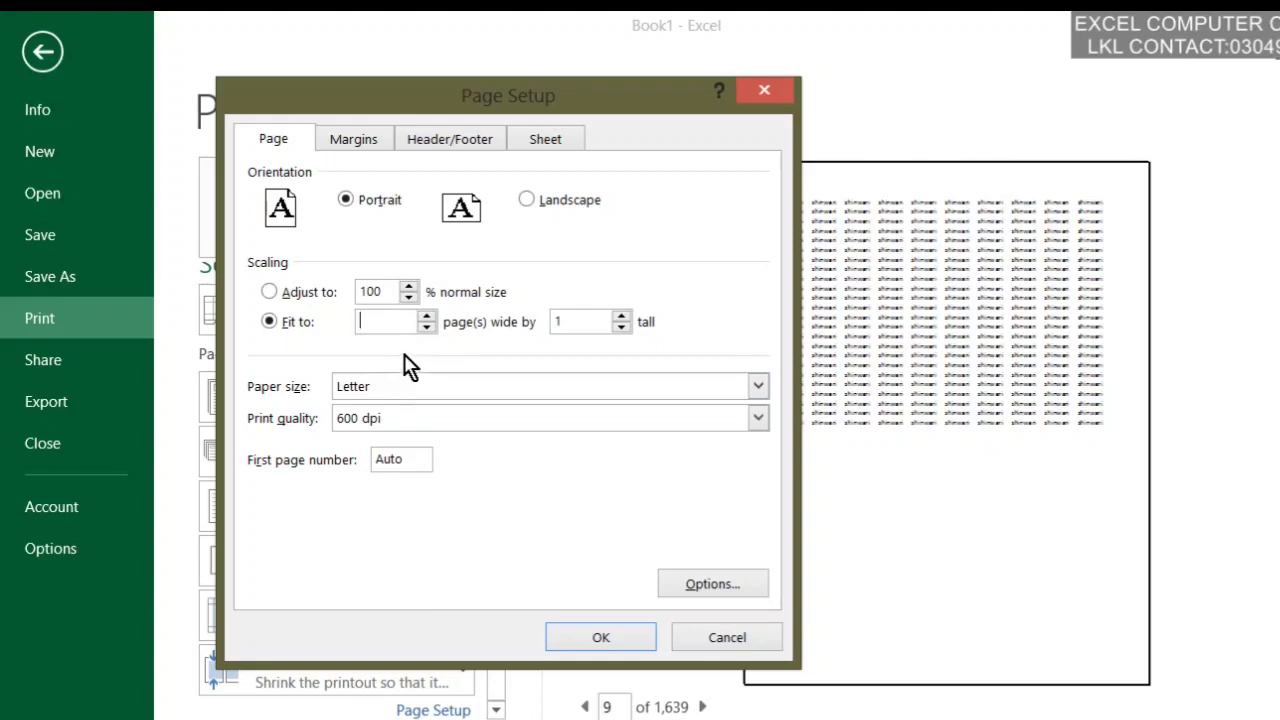
{"action": "left_click", "coordinate": [405, 386]}
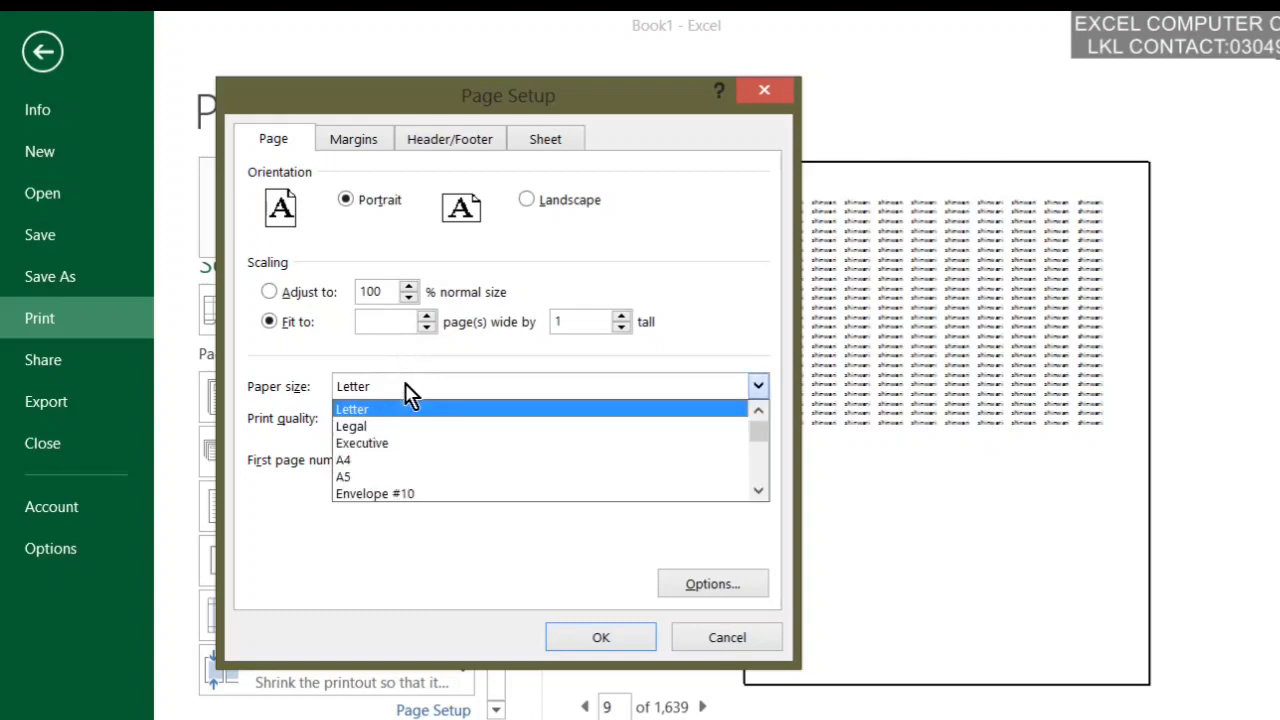
{"action": "left_click", "coordinate": [405, 386]}
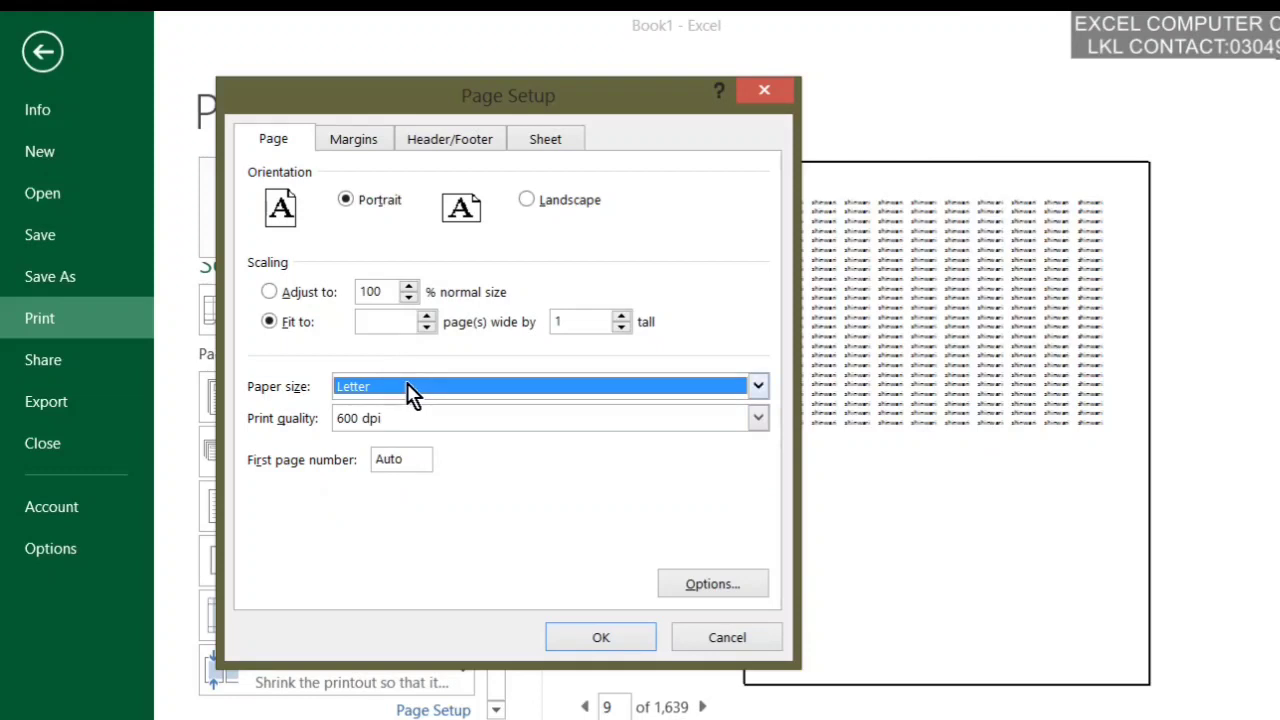
{"action": "left_click", "coordinate": [434, 420]}
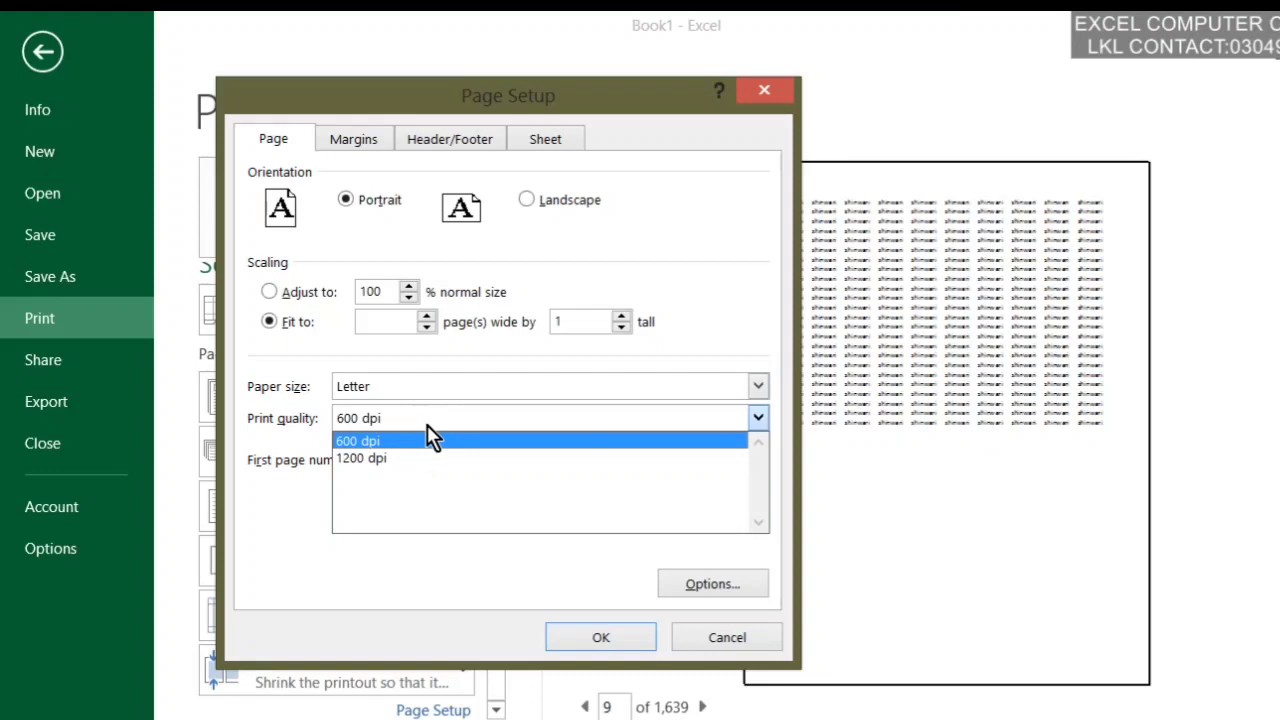
{"action": "left_click", "coordinate": [427, 425]}
{"action": "left_click", "coordinate": [400, 459]}
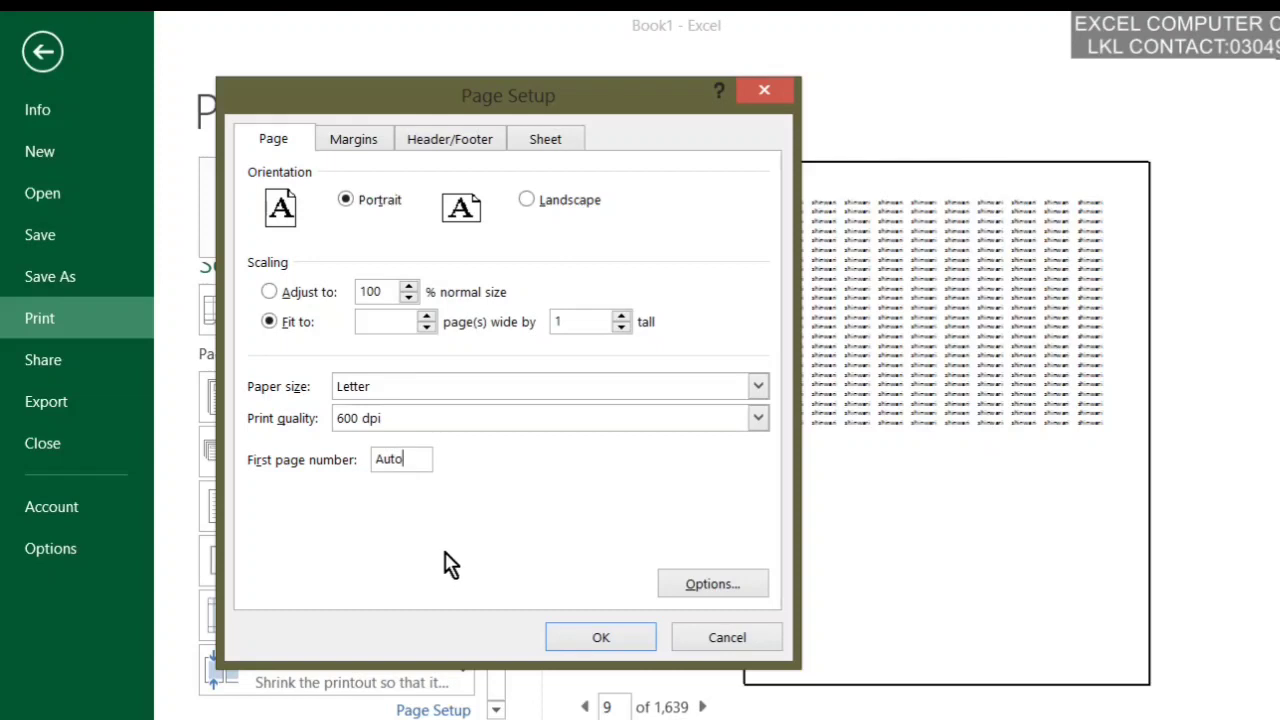
{"action": "left_click", "coordinate": [717, 636]}
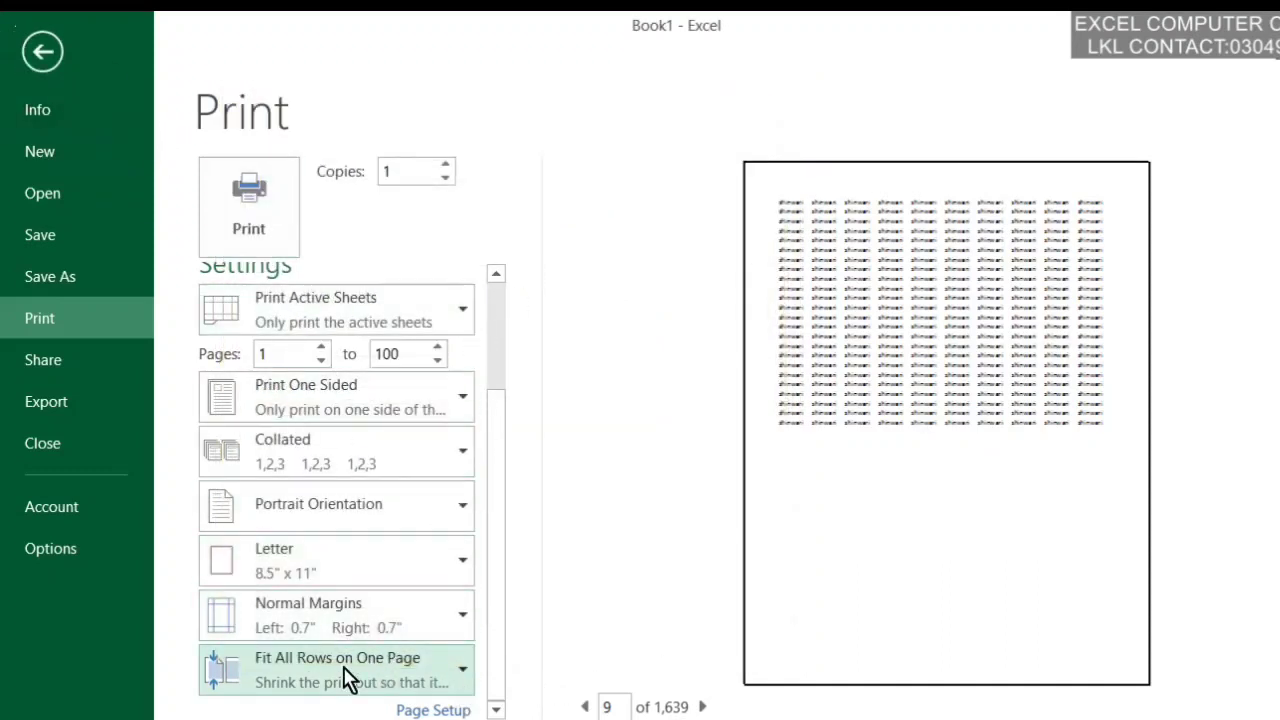
- Select the shinwari block from column 11 rightward below row 1 and apply Clear All
{"action": "left_click", "coordinate": [43, 52]}
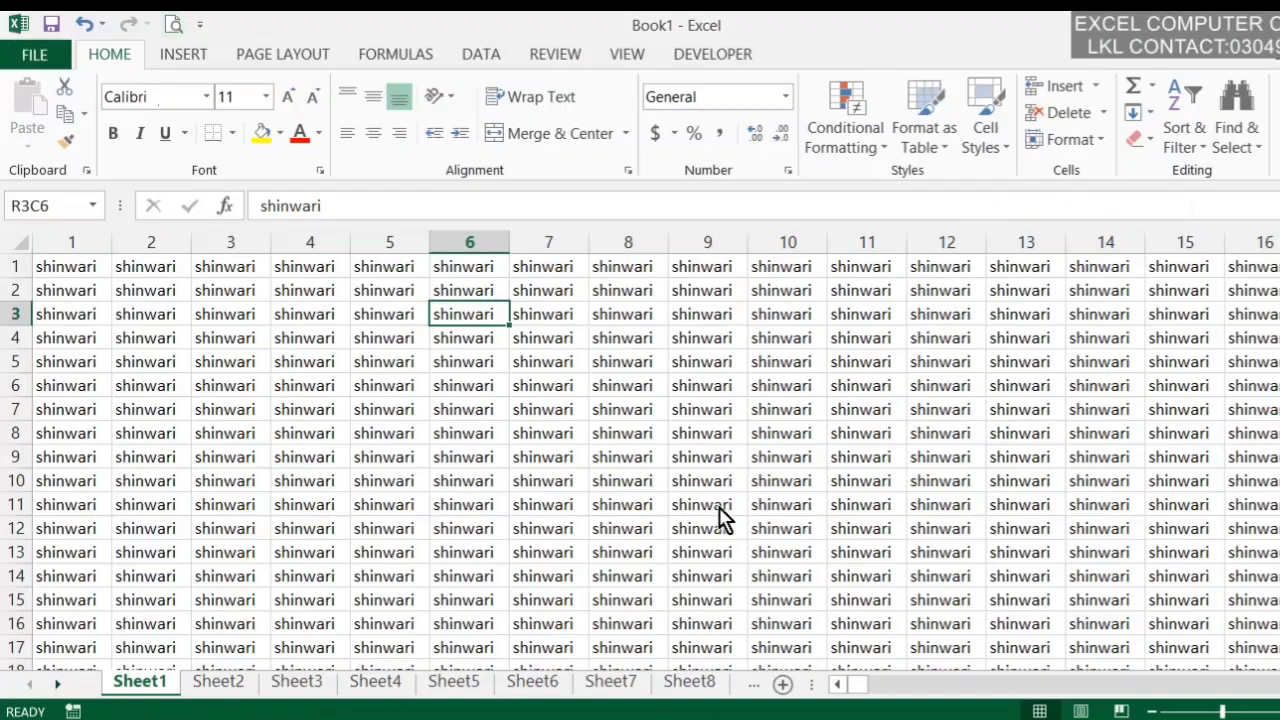
{"action": "scroll", "coordinate": [720, 515], "scroll_direction": "down", "scroll_amount": 5}
{"action": "scroll", "coordinate": [725, 502], "scroll_direction": "down", "scroll_amount": 3}
{"action": "scroll", "coordinate": [847, 544], "scroll_direction": "up", "scroll_amount": 5}
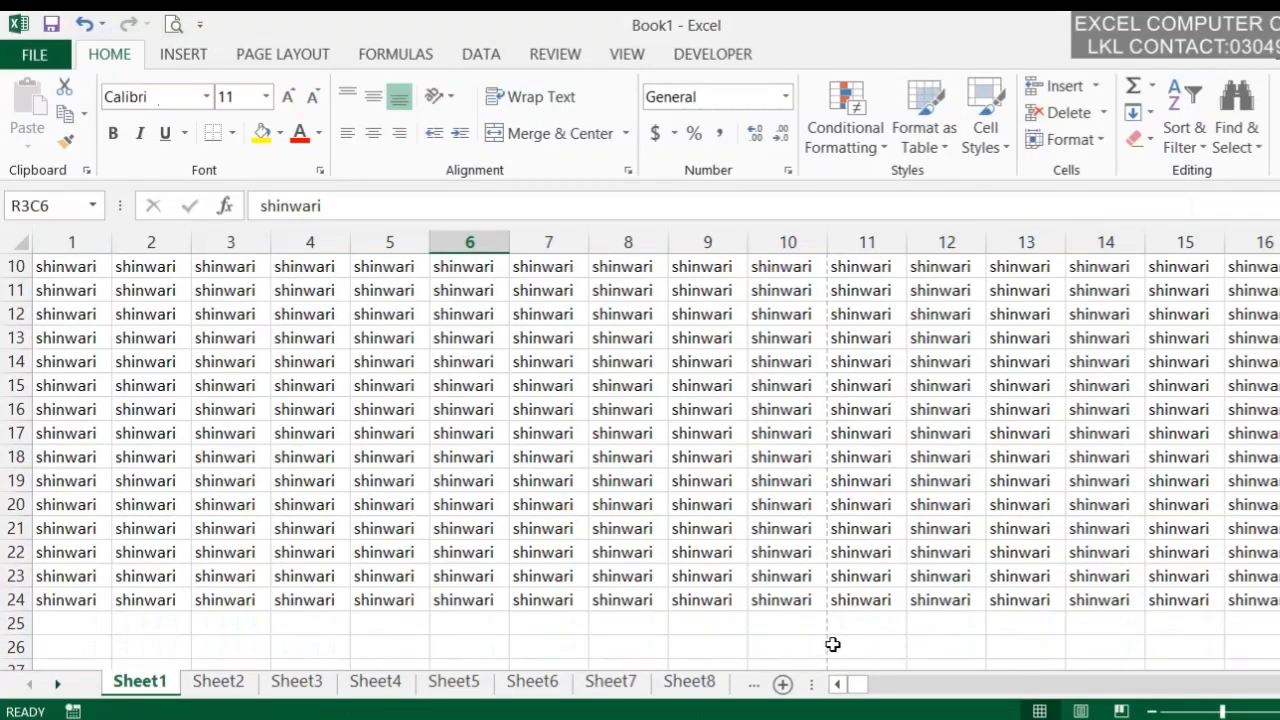
{"action": "left_click_drag", "start_coordinate": [833, 645], "coordinate": [1200, 252]}
{"action": "mouse_move", "coordinate": [1225, 258]}
{"action": "left_mouse_down"}
{"action": "mouse_move", "coordinate": [1225, 282]}
{"action": "mouse_move", "coordinate": [1240, 282]}
{"action": "left_mouse_up"}
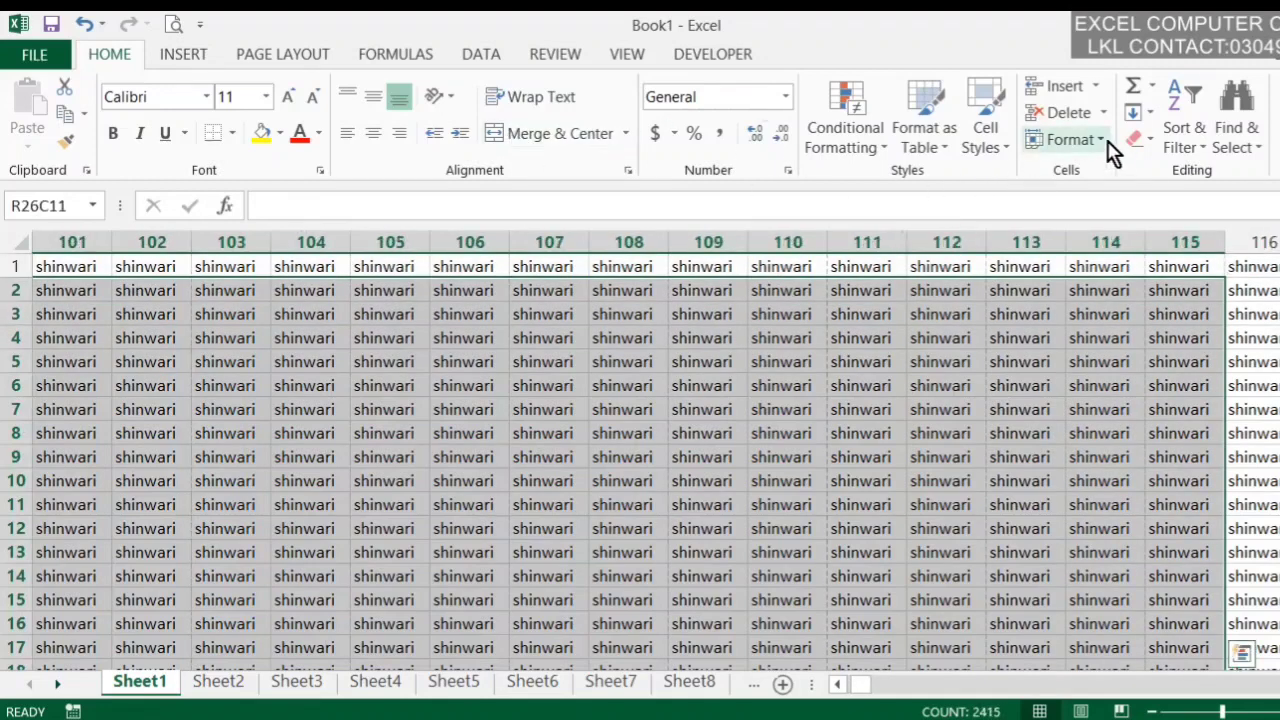
{"action": "left_click", "coordinate": [1138, 139]}
{"action": "left_click", "coordinate": [1147, 179]}
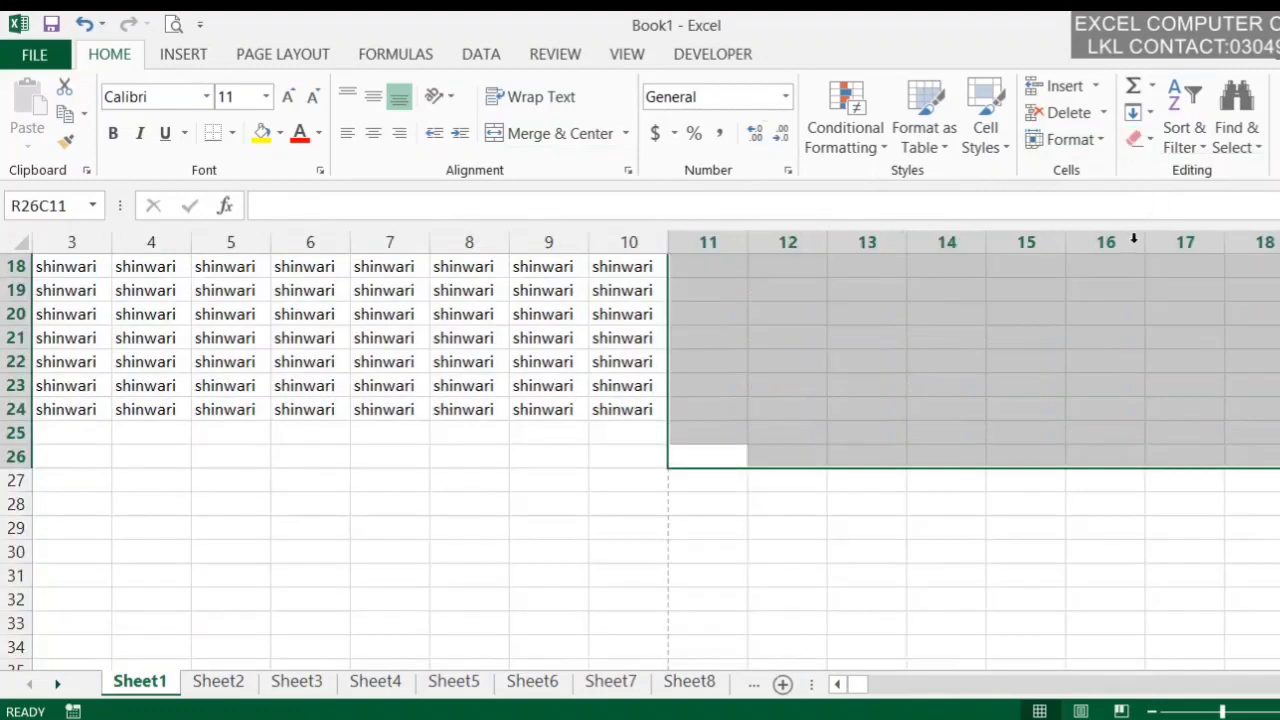
{"action": "scroll", "coordinate": [880, 440], "scroll_direction": "up", "scroll_amount": 5}
{"action": "left_click", "coordinate": [938, 437]}
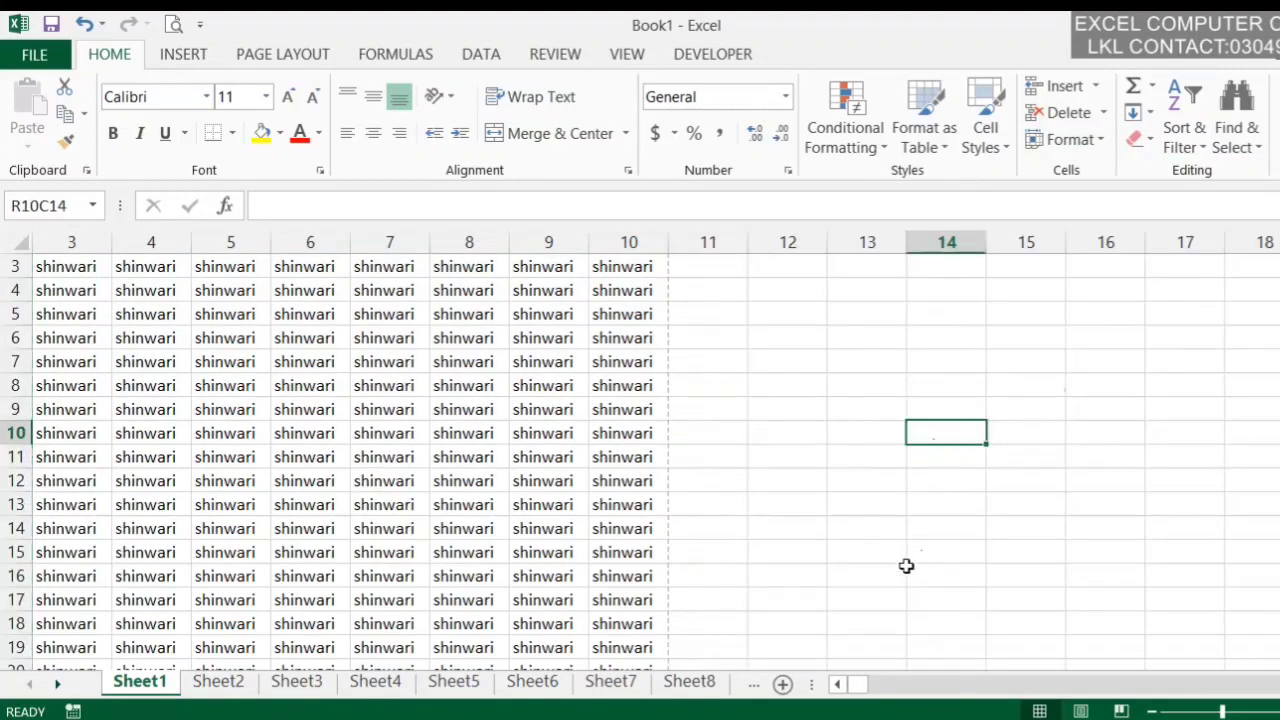
{"action": "scroll", "coordinate": [908, 506], "scroll_direction": "up", "scroll_amount": 1}
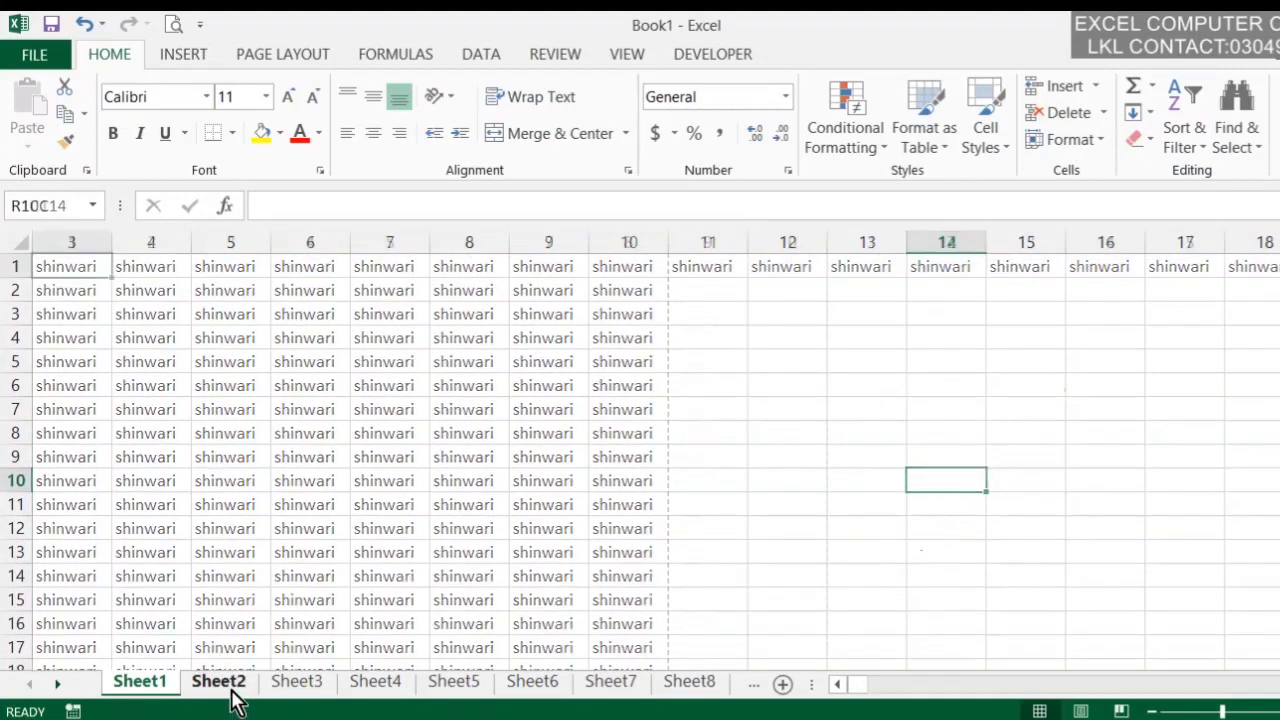
- On Sheet2, fill columns 1–11 down to row 371 (4081 cells) with 'shah'
{"action": "left_click", "coordinate": [218, 682]}
{"action": "left_click_drag", "start_coordinate": [87, 259], "coordinate": [906, 636]}
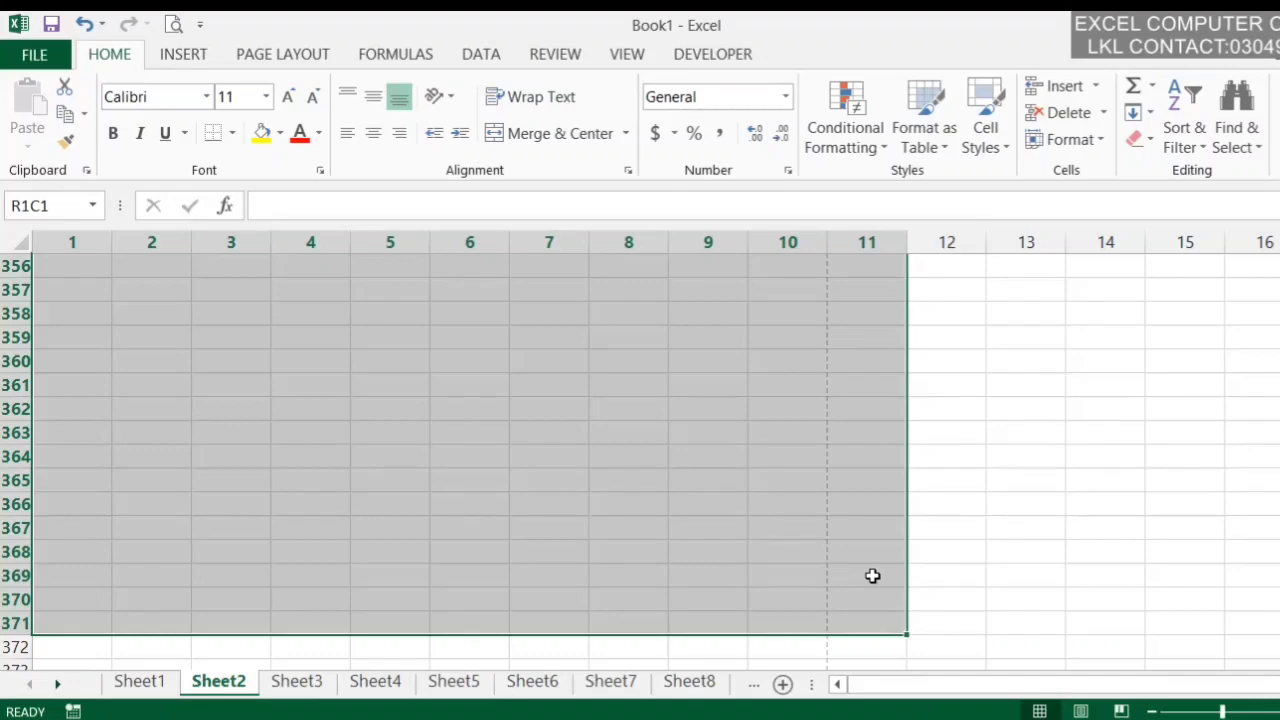
{"action": "type", "text": "sh"}
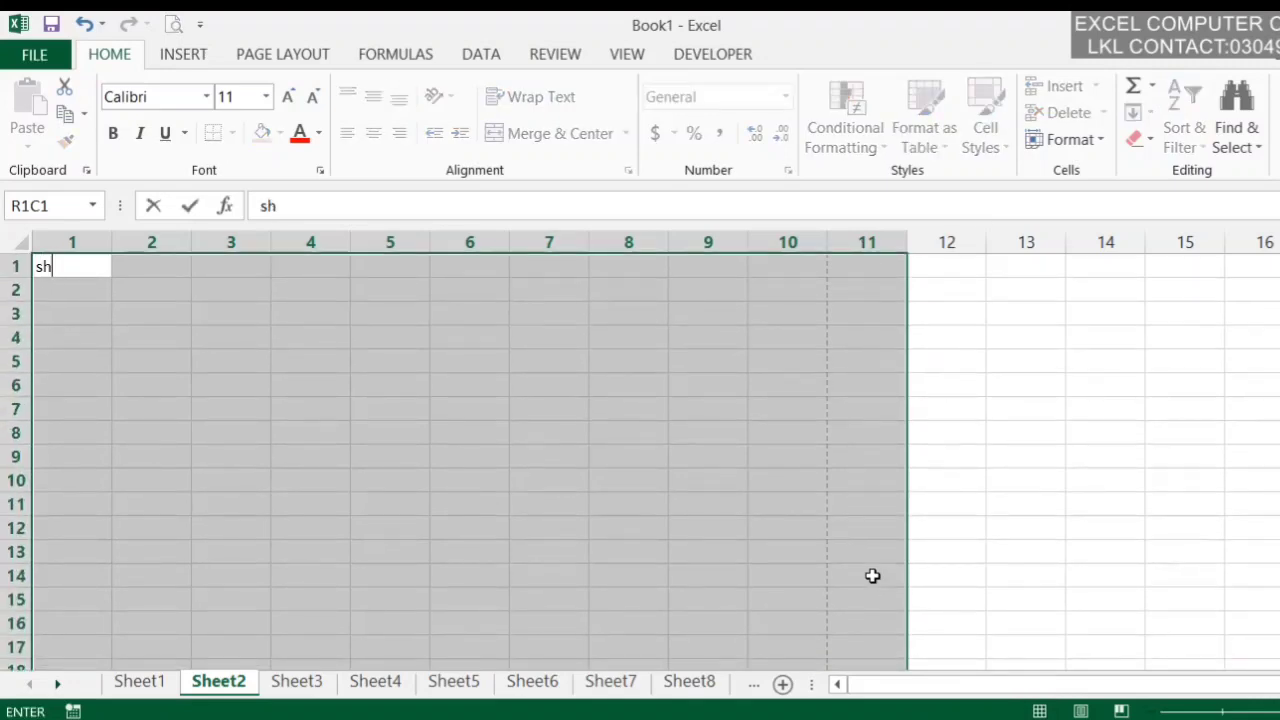
{"action": "type", "text": "ah"}
{"action": "key", "text": "ctrl+Return"}
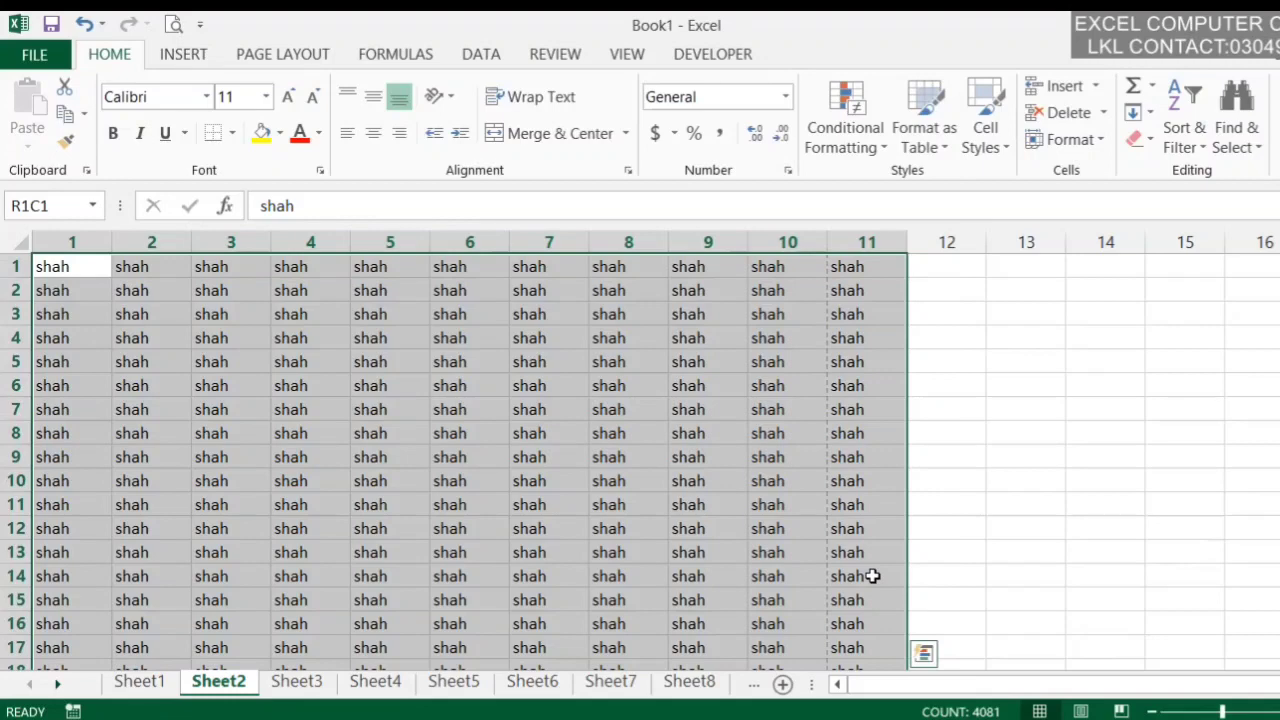
{"action": "left_click", "coordinate": [320, 340]}
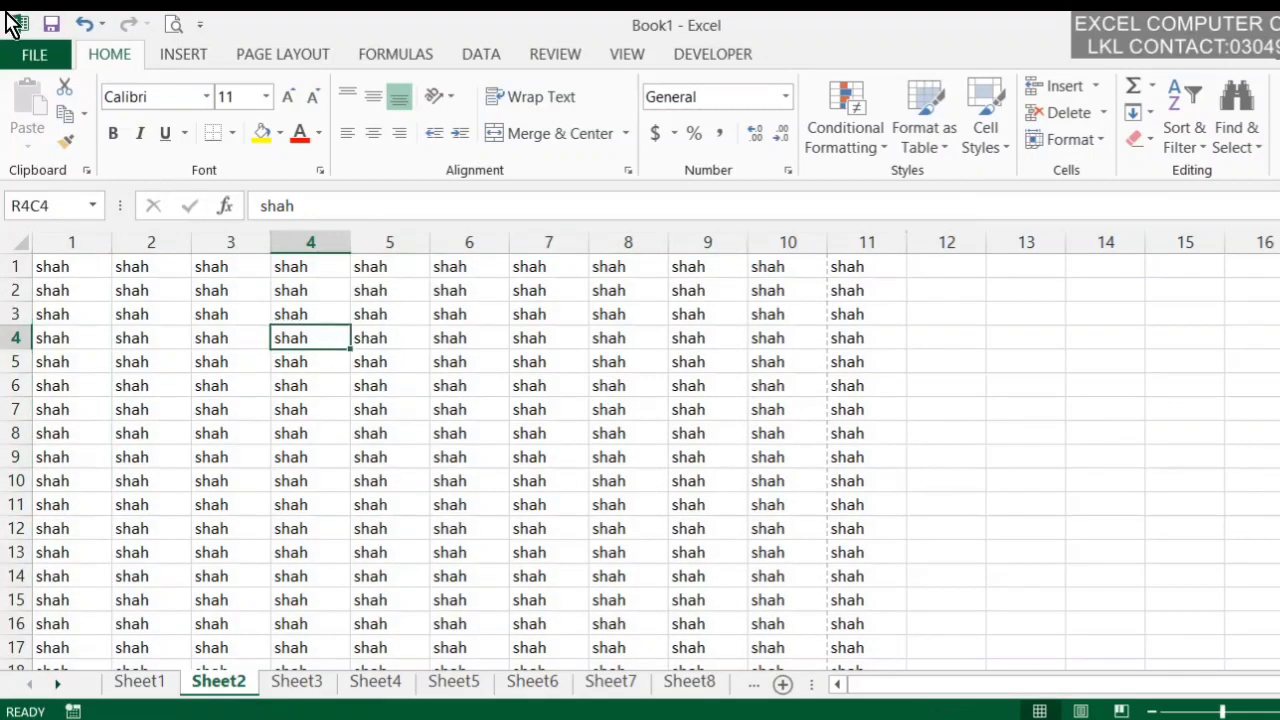
- Preview Sheet2's 16-page printout and page ahead to page 11
{"action": "left_click", "coordinate": [173, 24]}
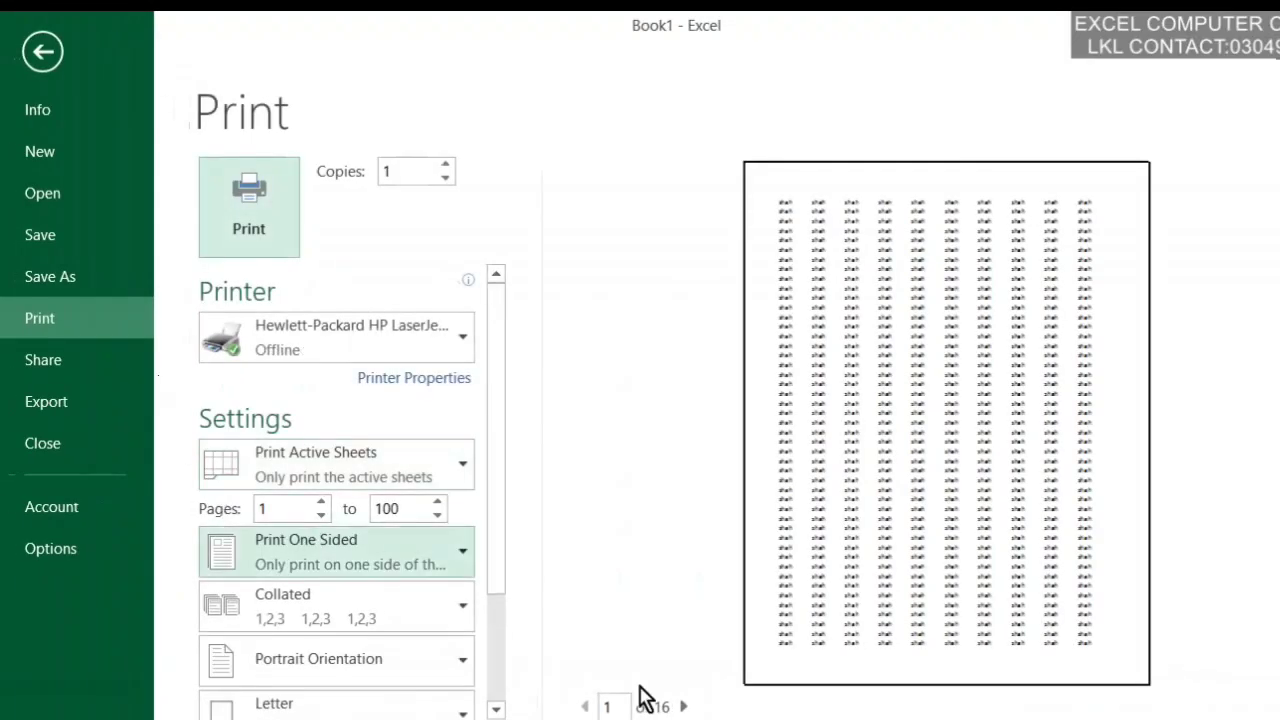
{"action": "left_click", "coordinate": [684, 706]}
{"action": "left_click", "coordinate": [684, 706]}
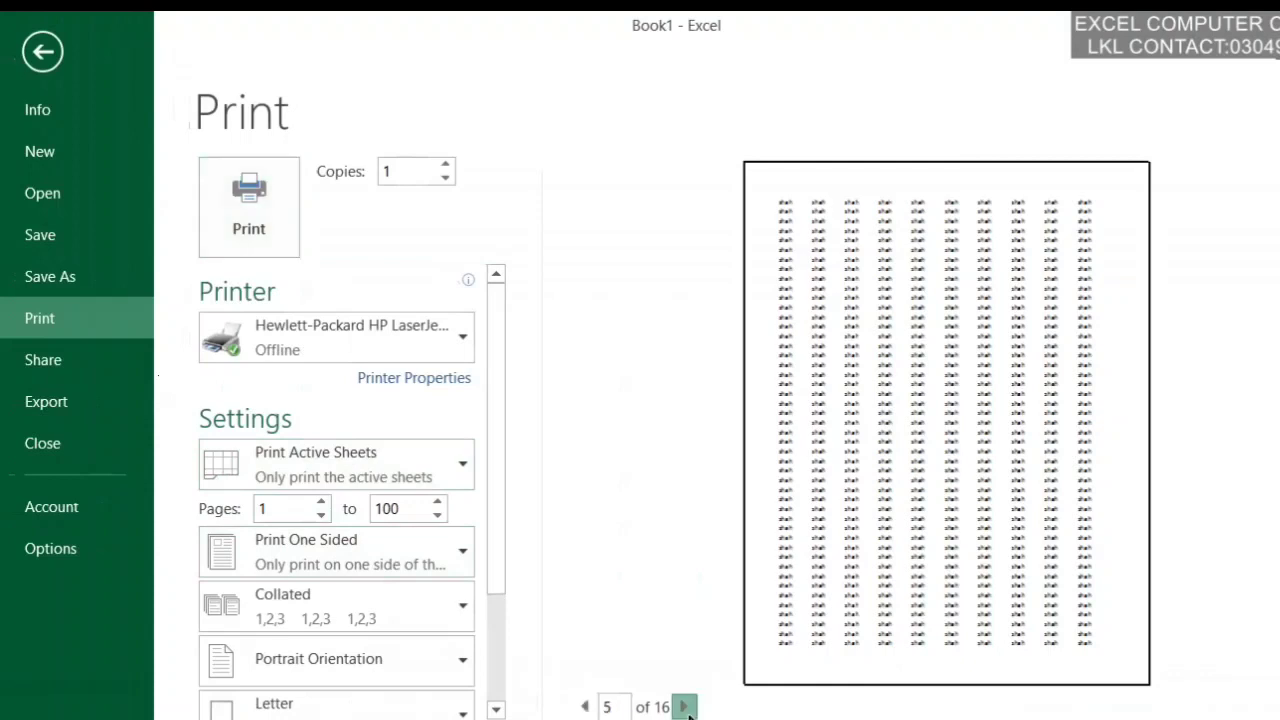
{"action": "left_click", "coordinate": [684, 706]}
{"action": "left_click", "coordinate": [684, 706]}
{"action": "left_click", "coordinate": [684, 706]}
{"action": "left_click", "coordinate": [684, 706]}
{"action": "left_click", "coordinate": [684, 706]}
{"action": "left_click", "coordinate": [684, 706]}
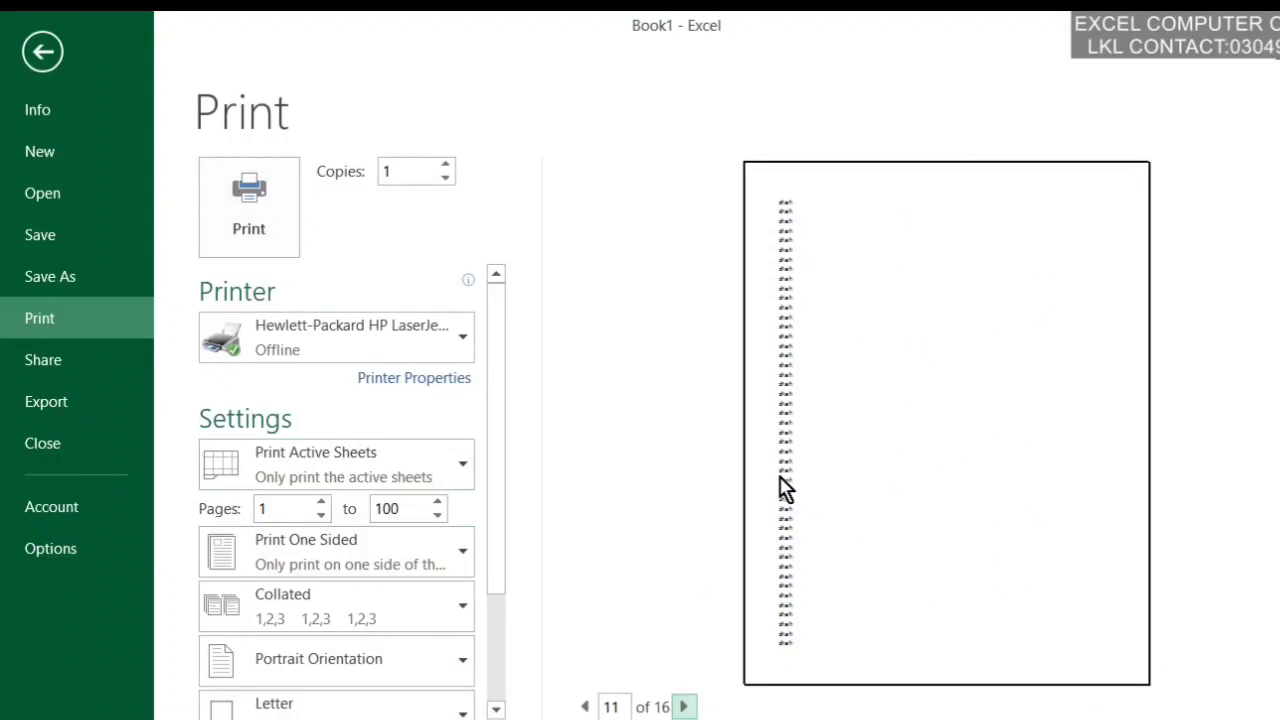
{"action": "scroll", "coordinate": [430, 700], "scroll_direction": "down", "scroll_amount": 3}
{"action": "left_click", "coordinate": [427, 686]}
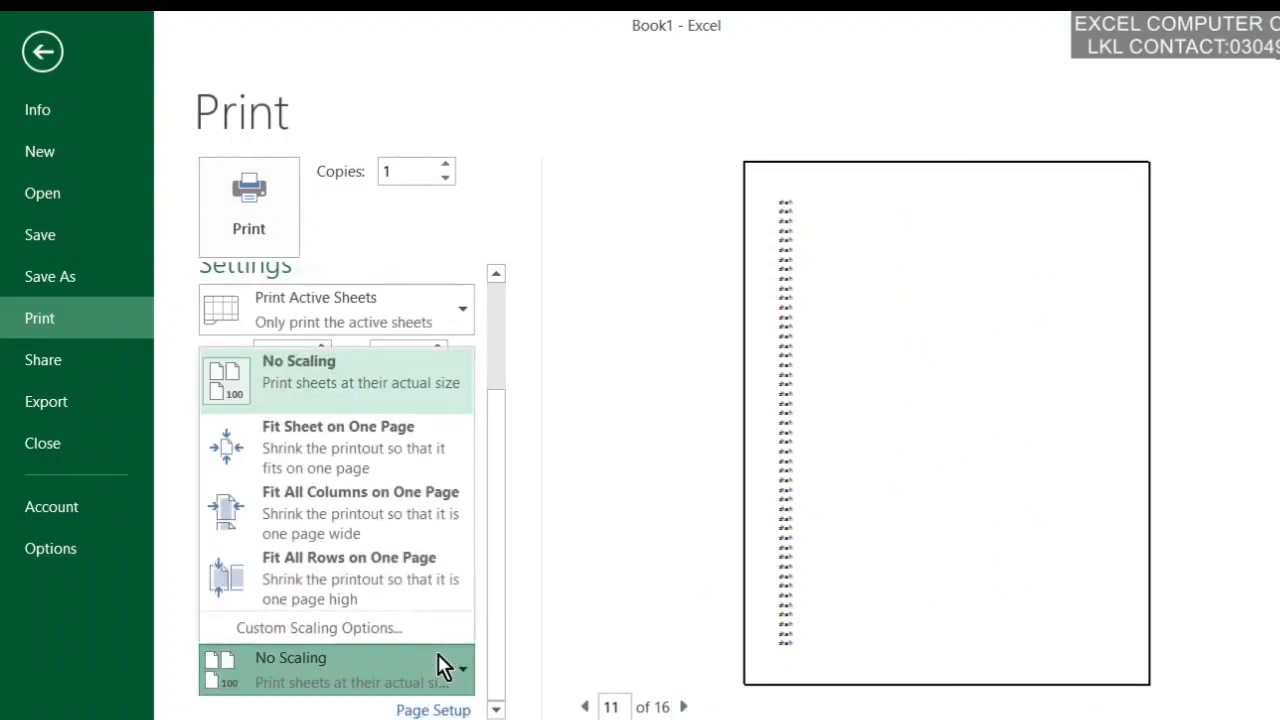
- Try Fit All Columns on One Page scaling and page back and forth through the preview
{"action": "left_click", "coordinate": [393, 499]}
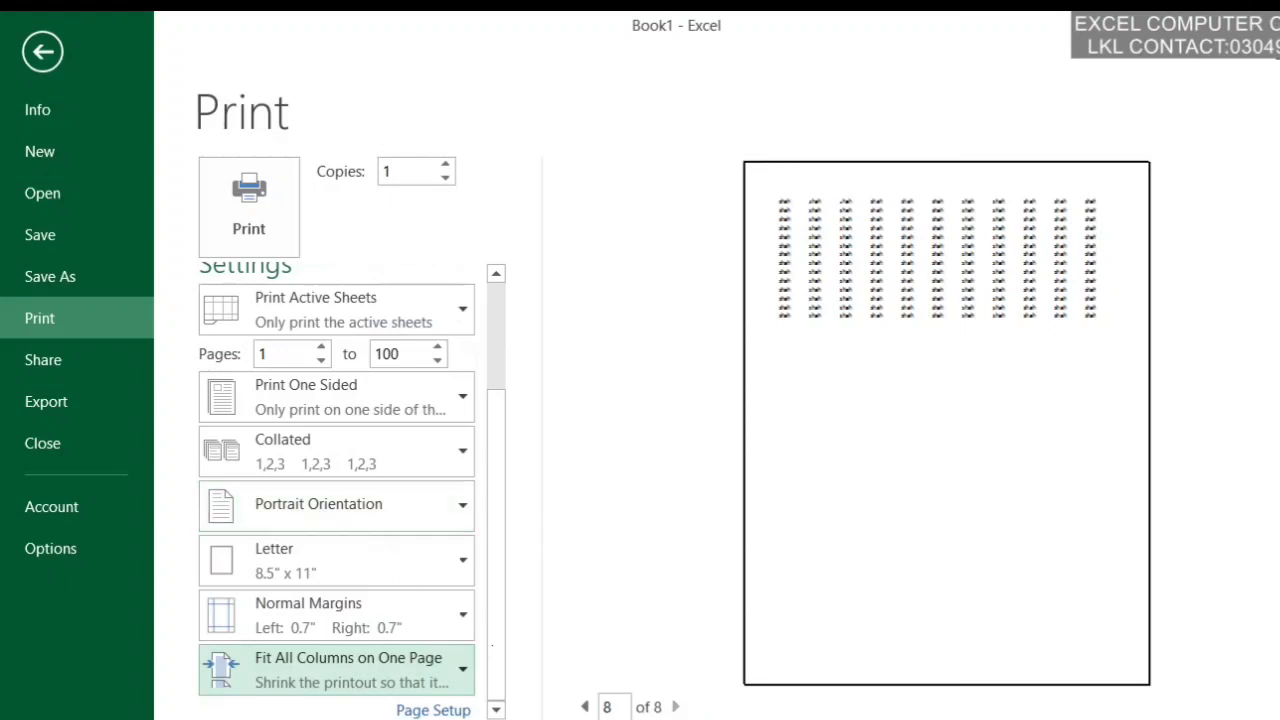
{"action": "left_click", "coordinate": [586, 707]}
{"action": "left_click", "coordinate": [586, 707]}
{"action": "left_click", "coordinate": [587, 708]}
{"action": "left_click", "coordinate": [587, 708]}
{"action": "left_click", "coordinate": [586, 707]}
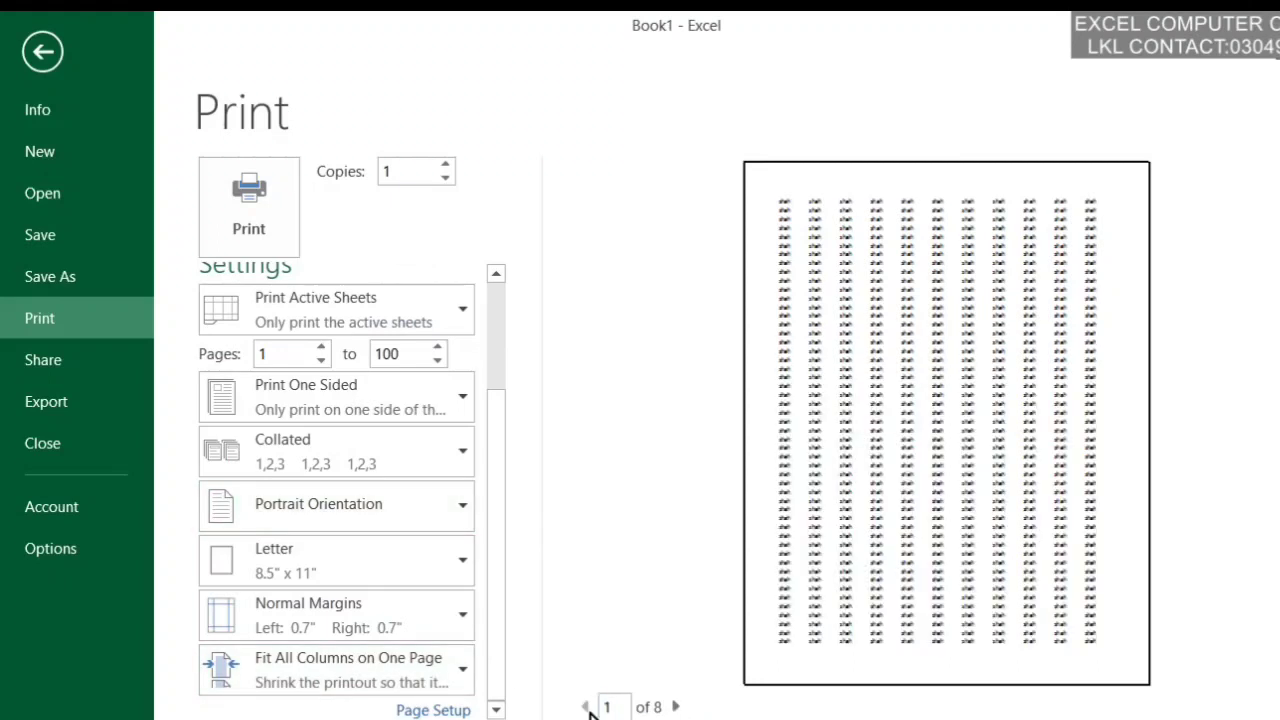
{"action": "left_click", "coordinate": [675, 707]}
{"action": "left_click", "coordinate": [675, 707]}
{"action": "left_click", "coordinate": [673, 705]}
{"action": "left_click", "coordinate": [670, 707]}
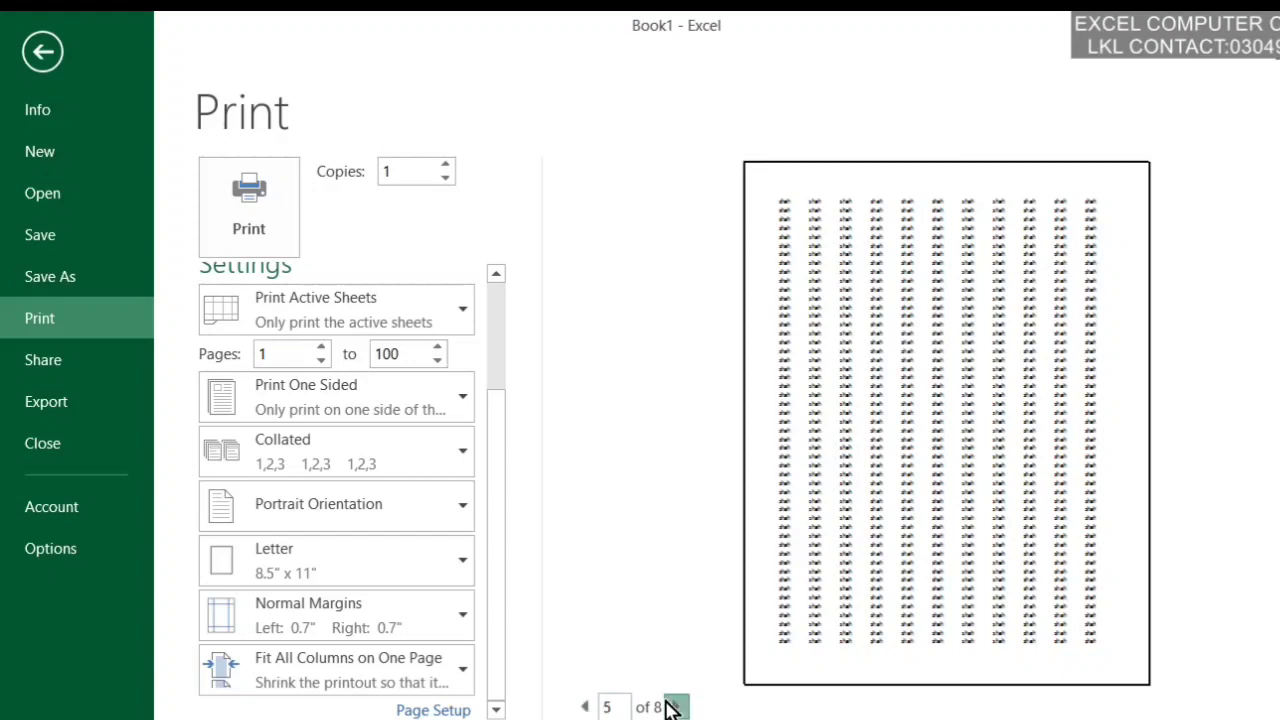
{"action": "left_click", "coordinate": [670, 707]}
{"action": "left_click", "coordinate": [670, 707]}
{"action": "left_click", "coordinate": [670, 707]}
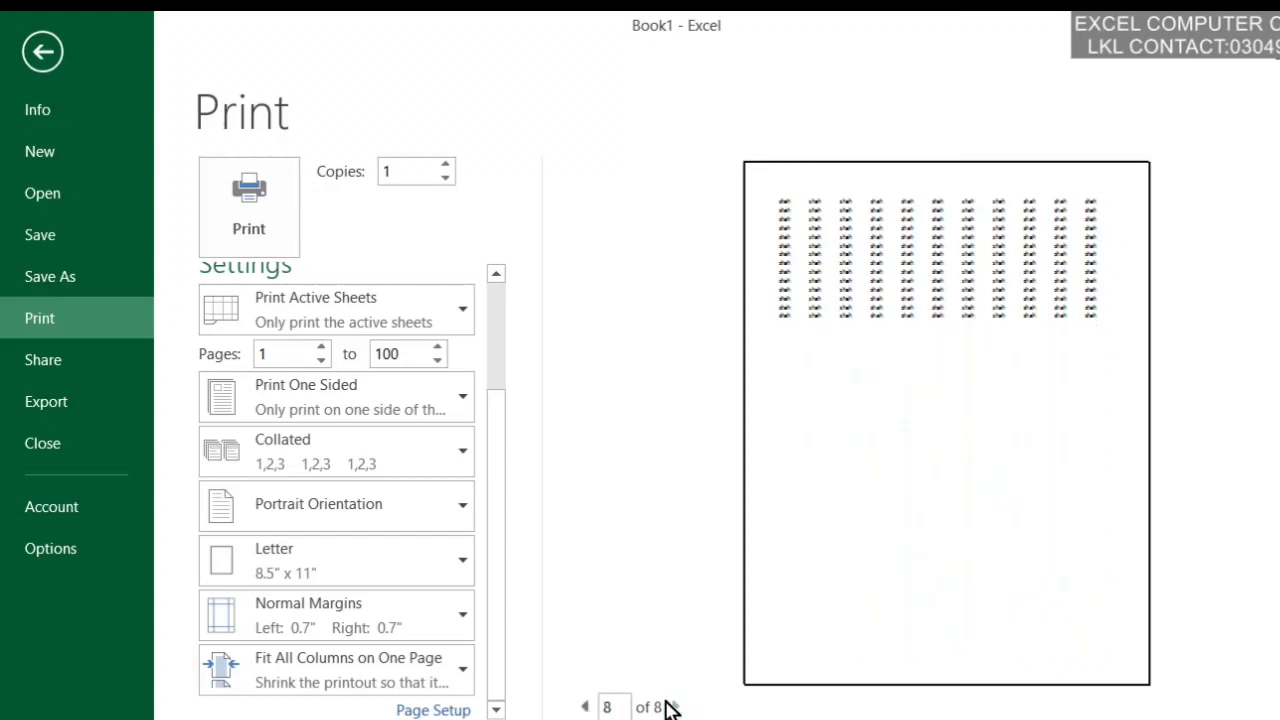
{"action": "left_click", "coordinate": [848, 290]}
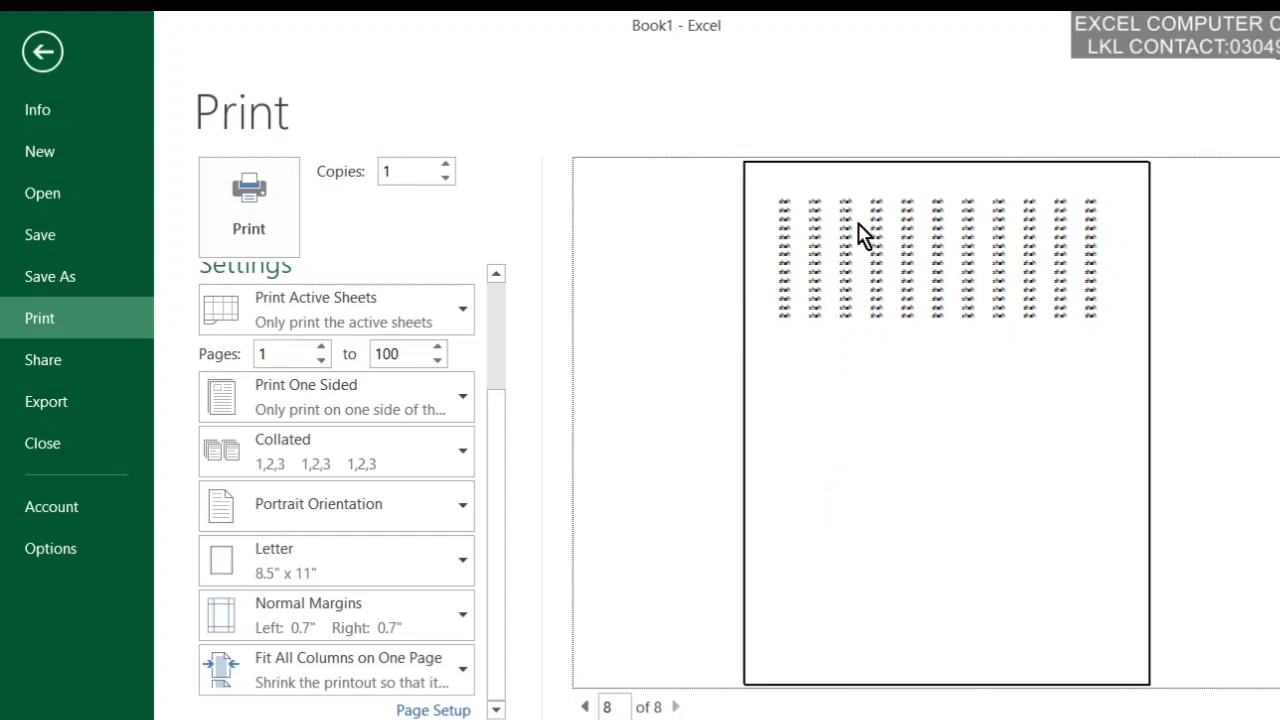
- Switch the scaling to Fit All Rows on One Page, leaving a single-page preview
{"action": "left_click", "coordinate": [420, 676]}
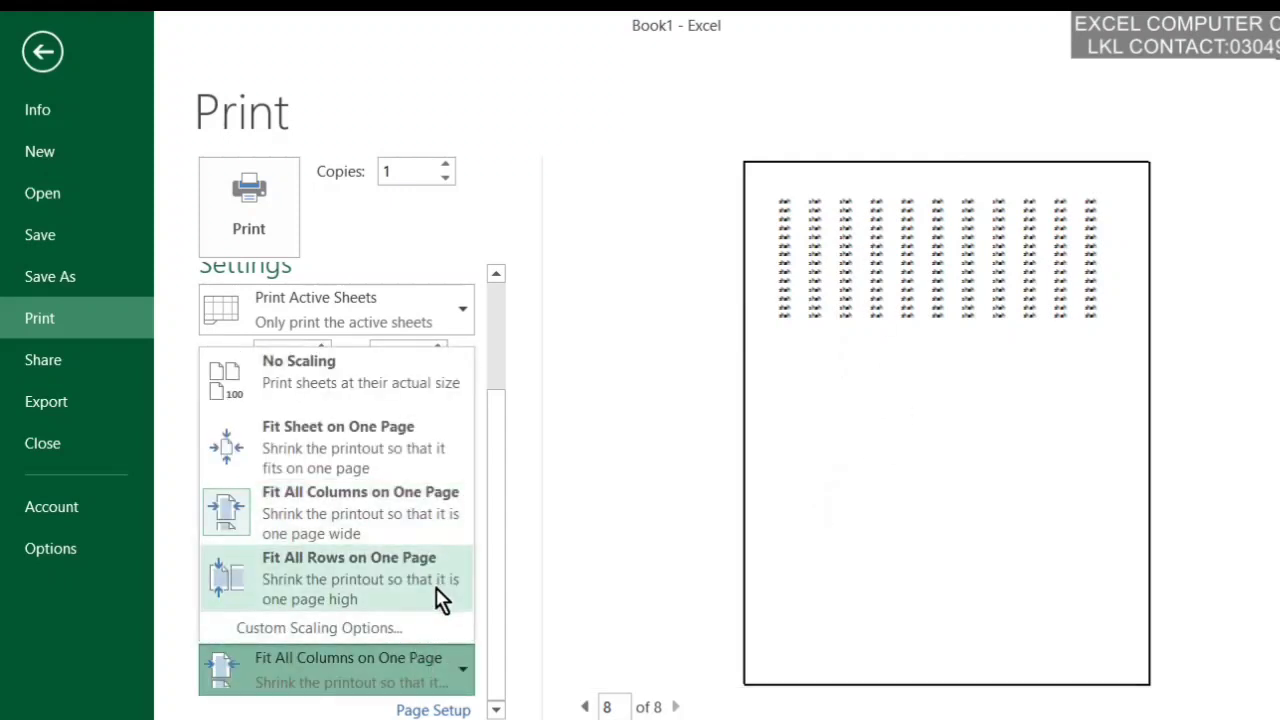
{"action": "left_click", "coordinate": [1094, 345]}
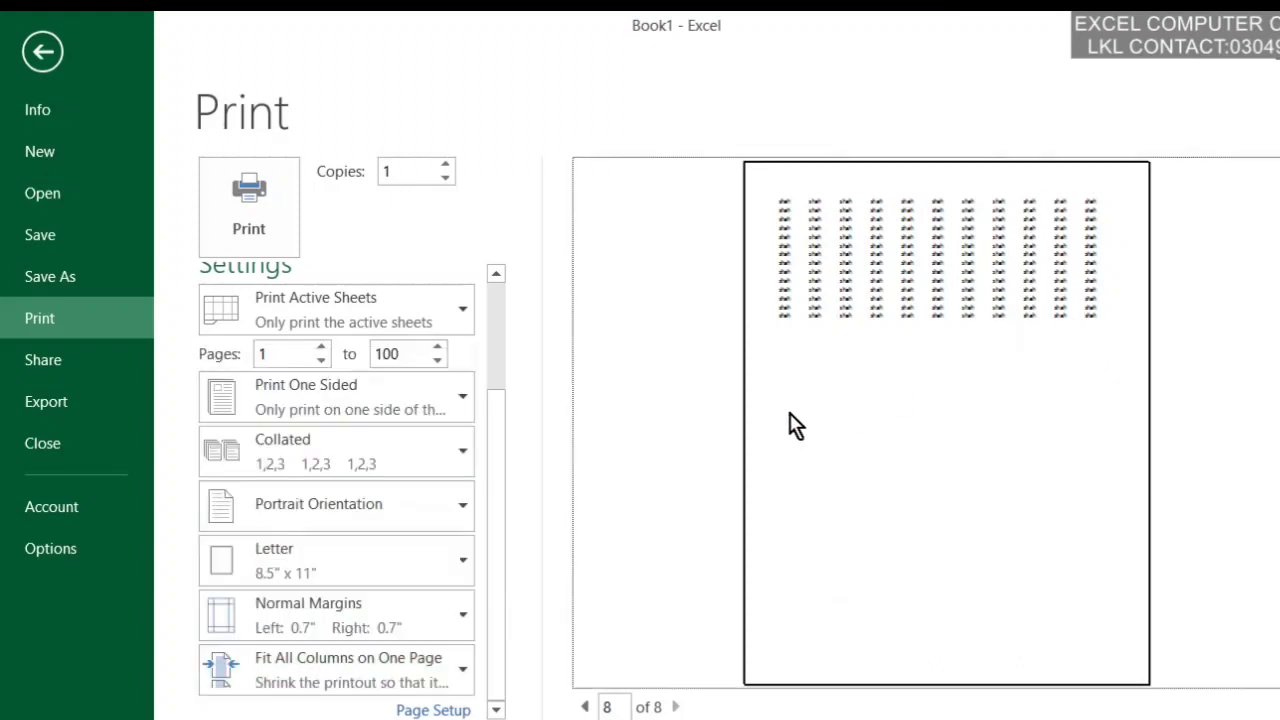
{"action": "left_click", "coordinate": [377, 683]}
{"action": "left_click", "coordinate": [378, 645]}
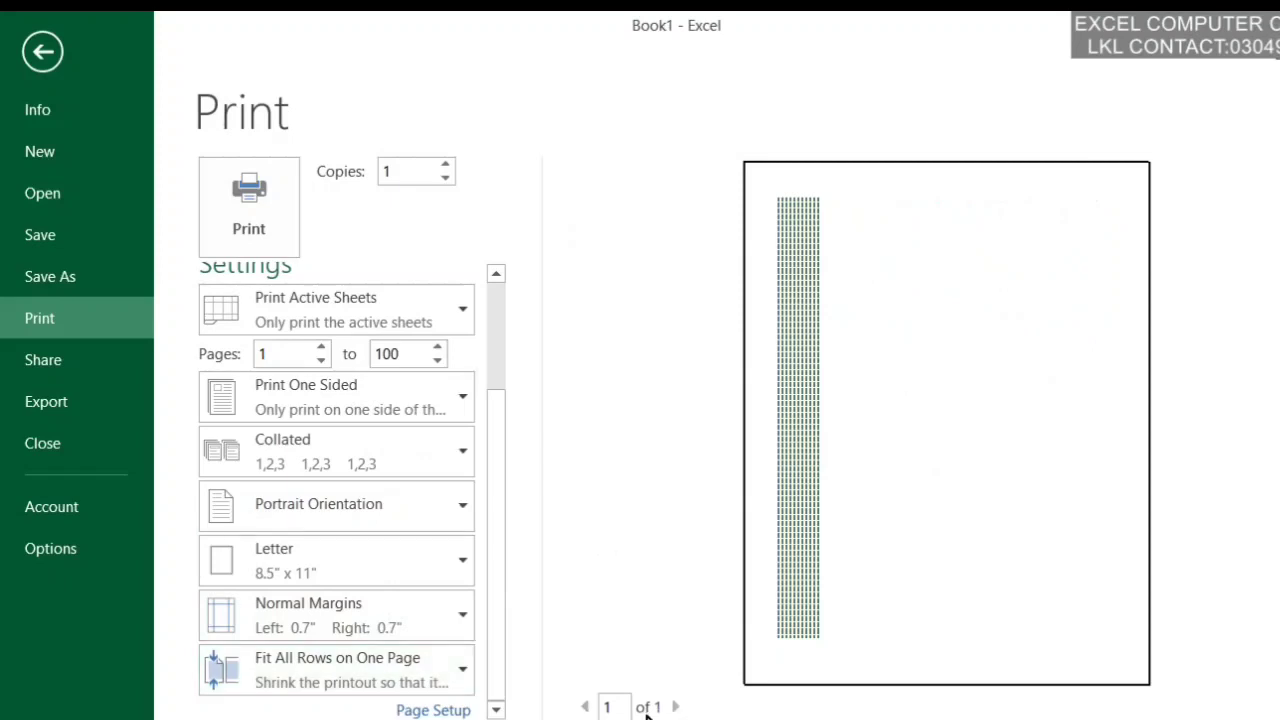
{"action": "left_click", "coordinate": [762, 599]}
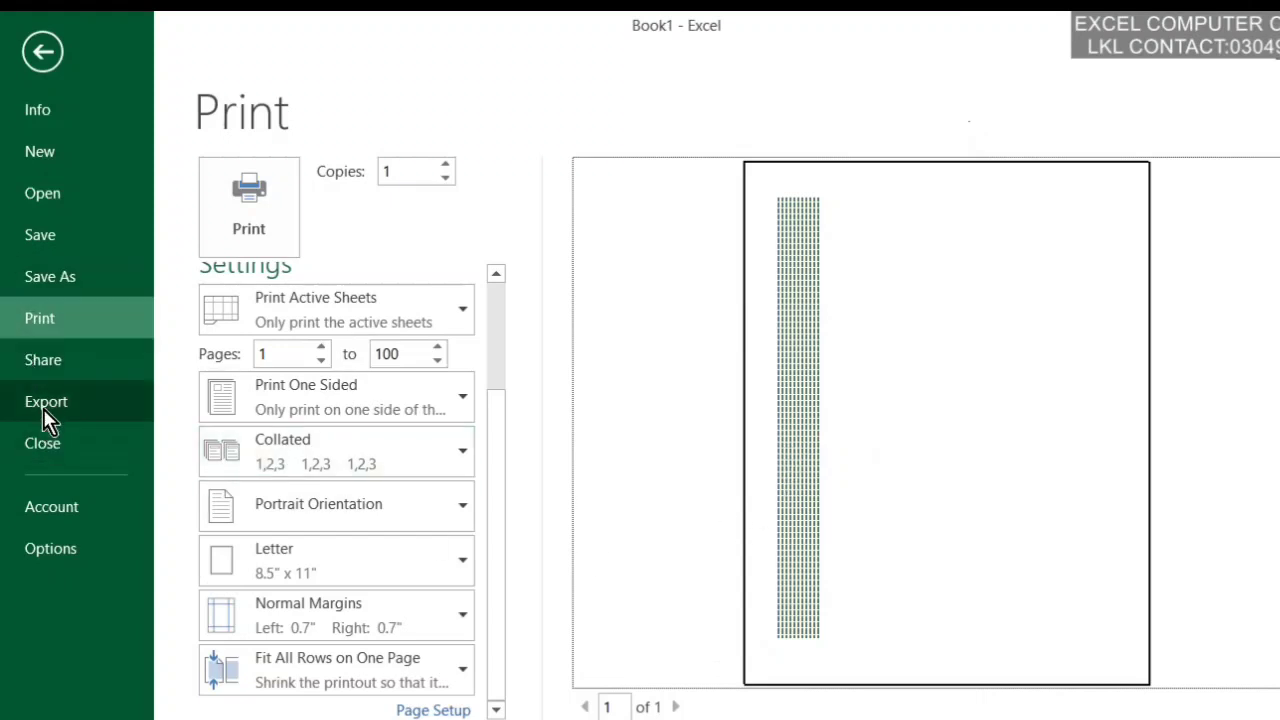
- Compare the Email and Invite People sharing options, then bring up the Export page
{"action": "left_click", "coordinate": [69, 361]}
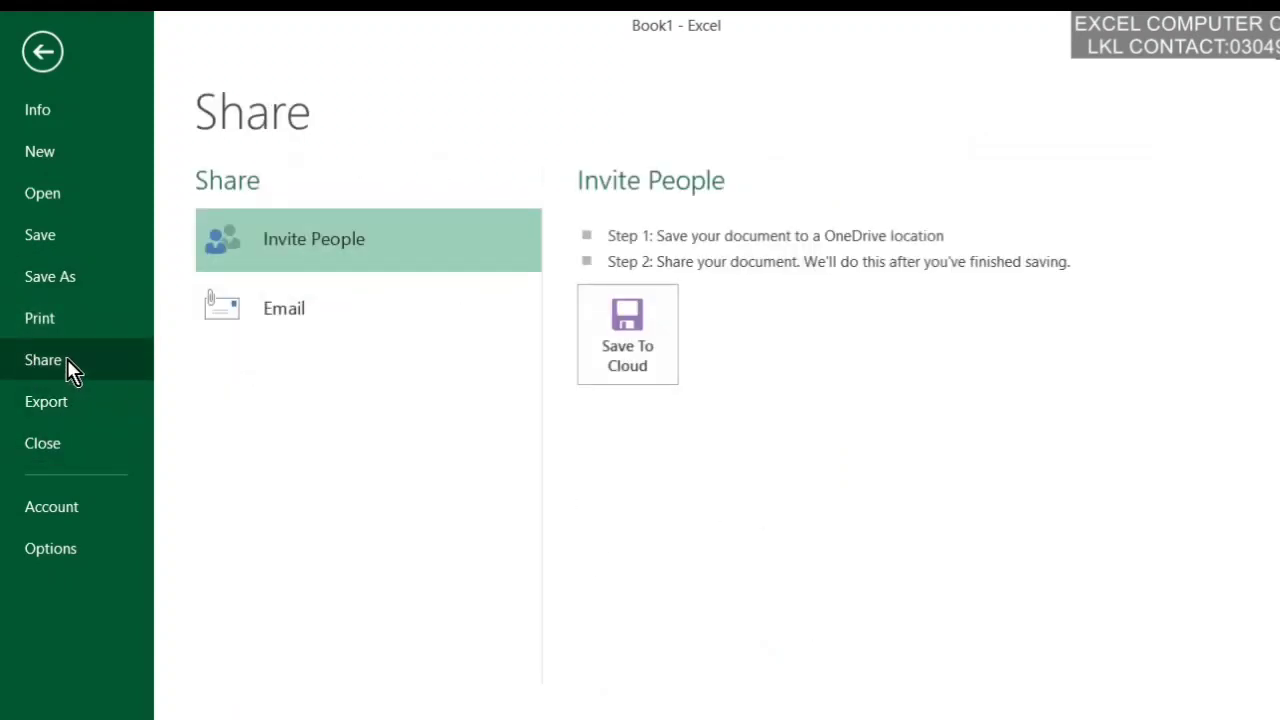
{"action": "left_click", "coordinate": [403, 307]}
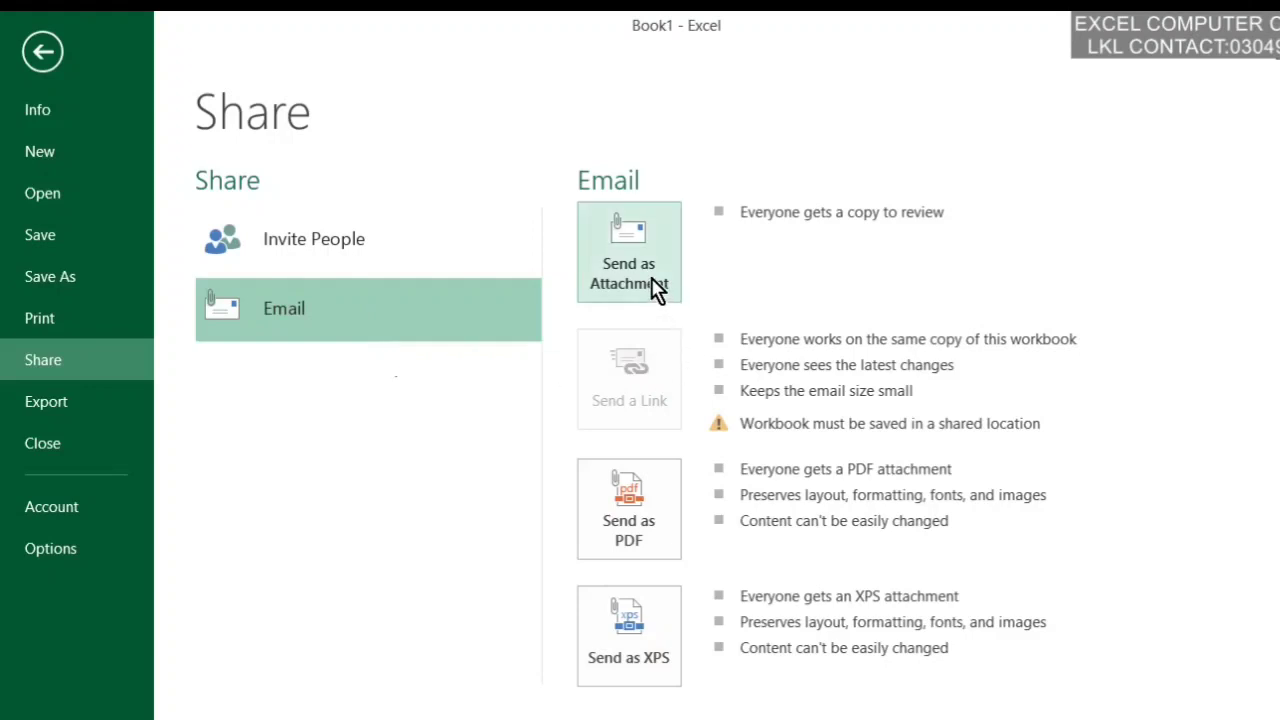
{"action": "left_click", "coordinate": [354, 241]}
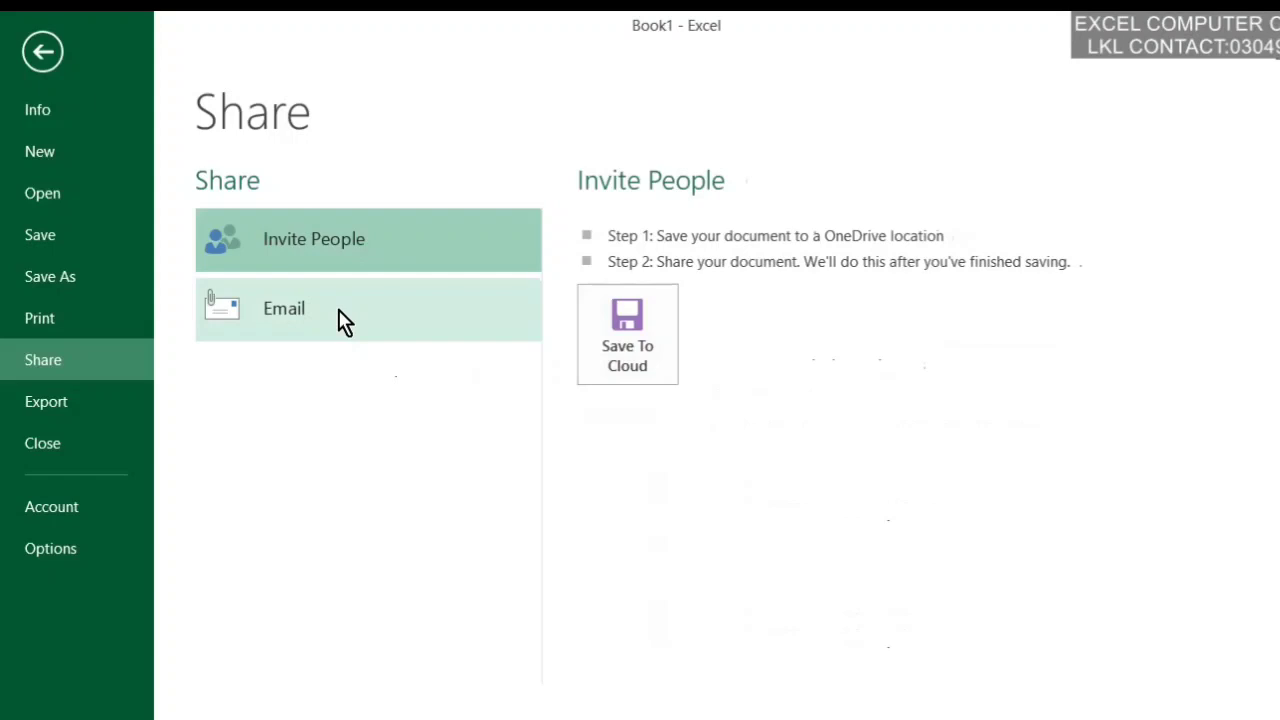
{"action": "left_click", "coordinate": [383, 283]}
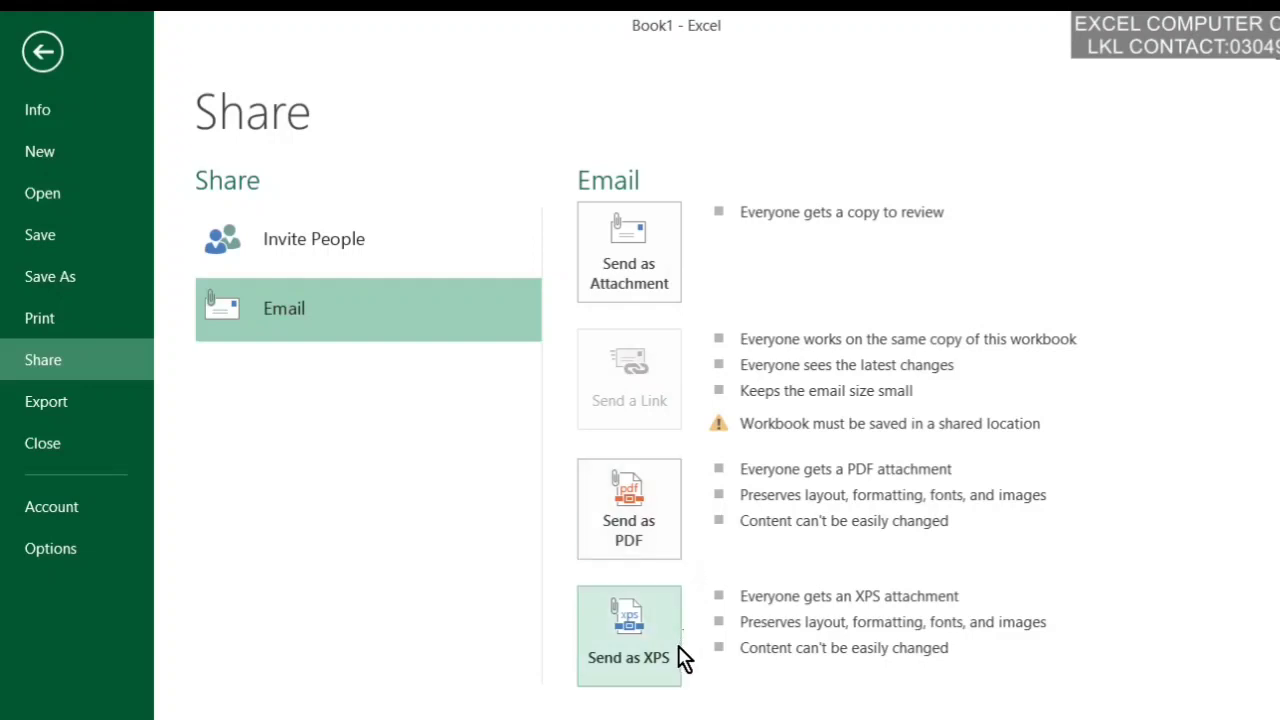
{"action": "left_click", "coordinate": [70, 405]}
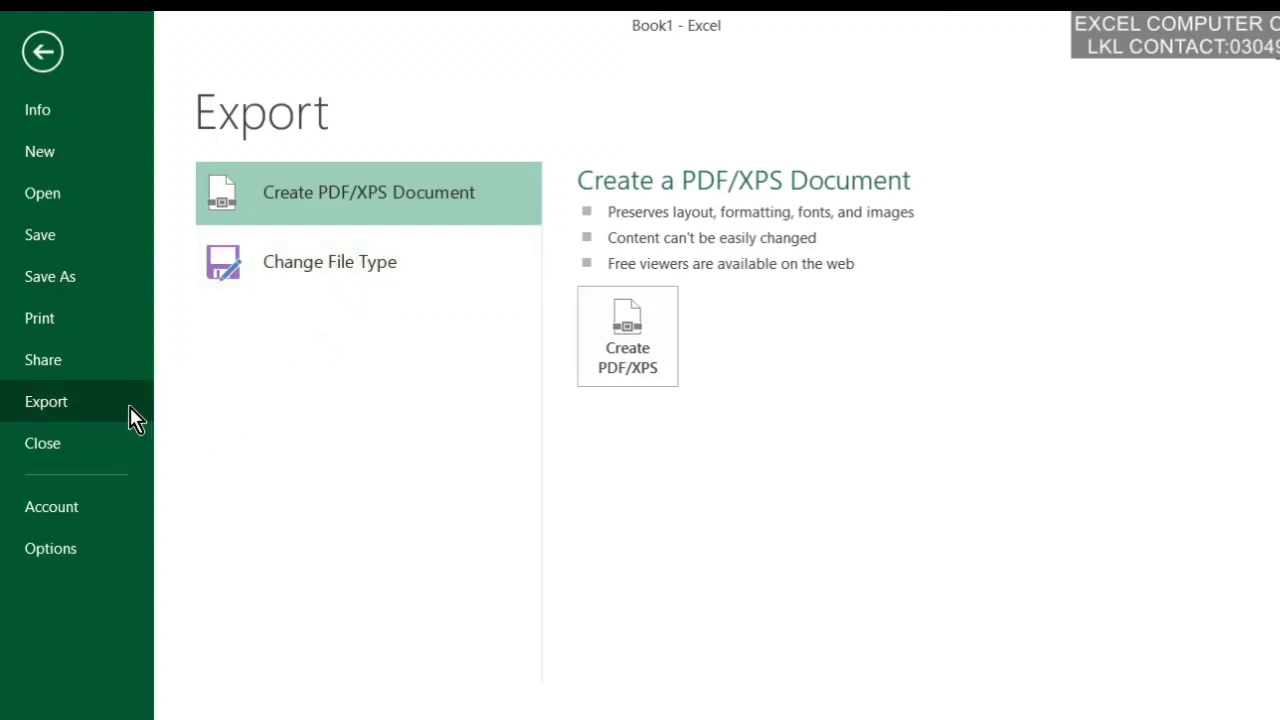
- Look at Change File Type and Create PDF/XPS Document, then view the Account page
{"action": "left_click", "coordinate": [409, 260]}
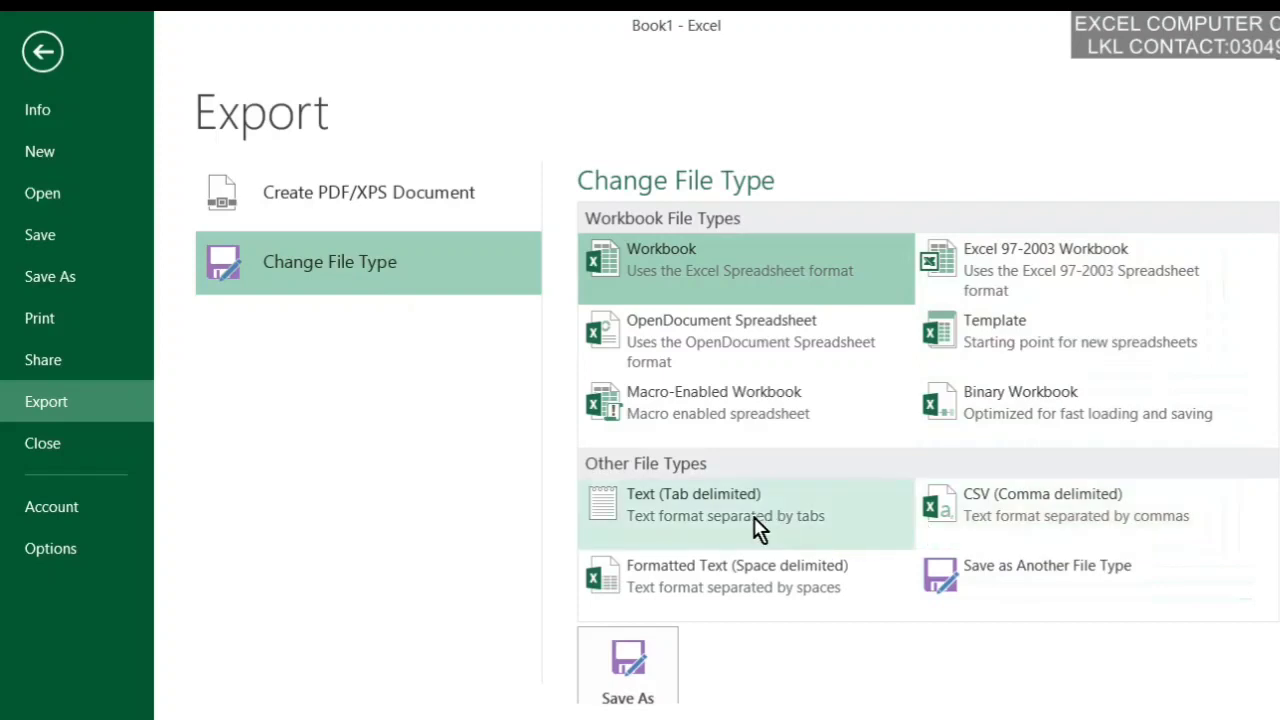
{"action": "left_click", "coordinate": [349, 188]}
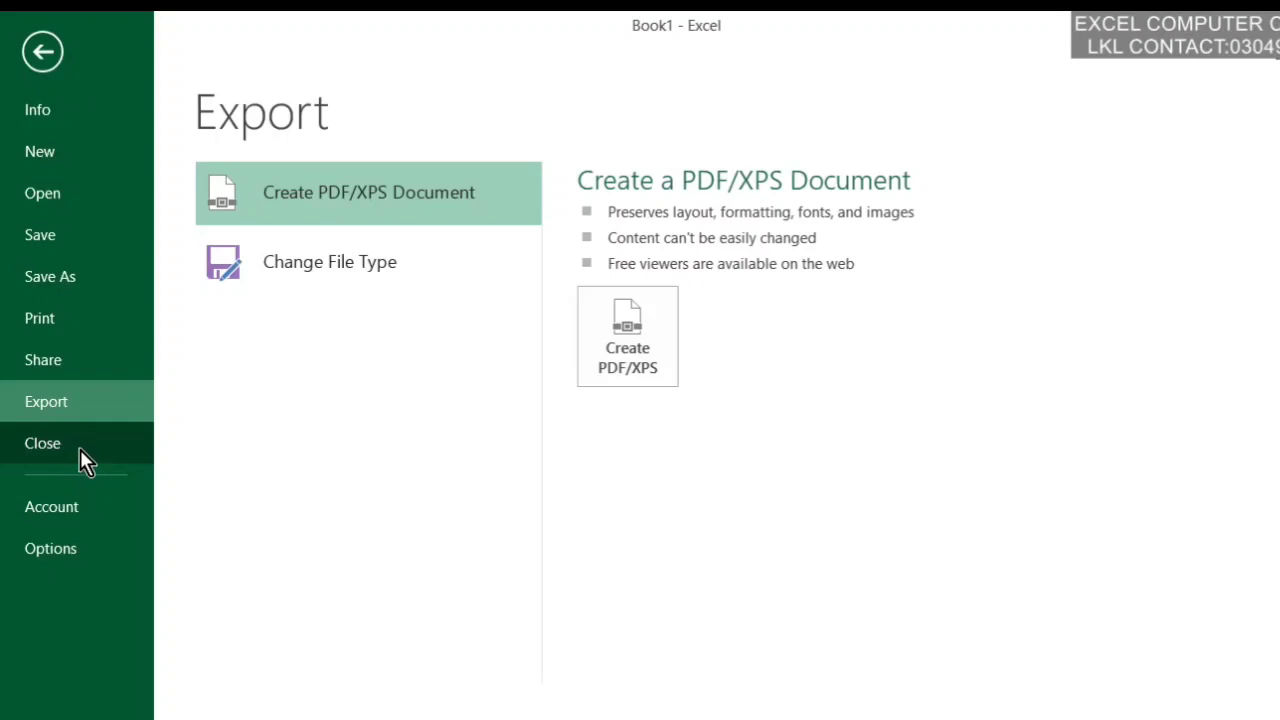
{"action": "left_click", "coordinate": [90, 512]}
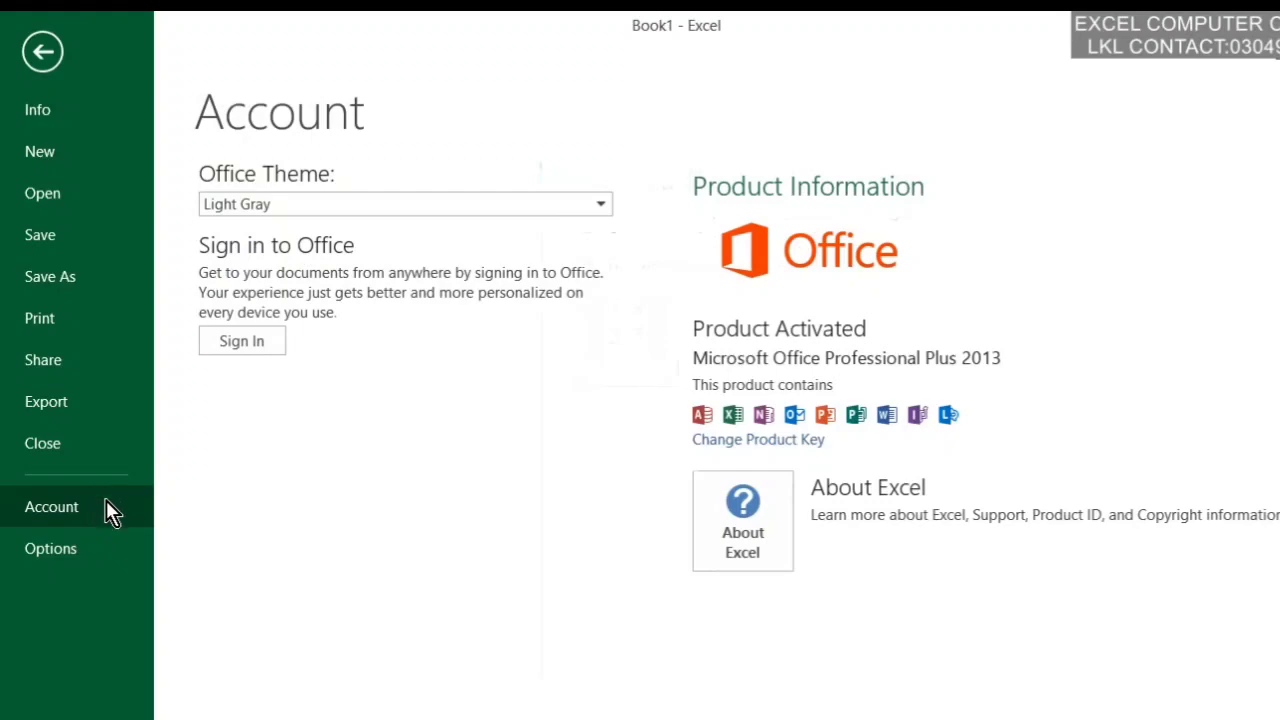
- Set Excel Options so new workbooks include 2 sheets
{"action": "left_click", "coordinate": [92, 555]}
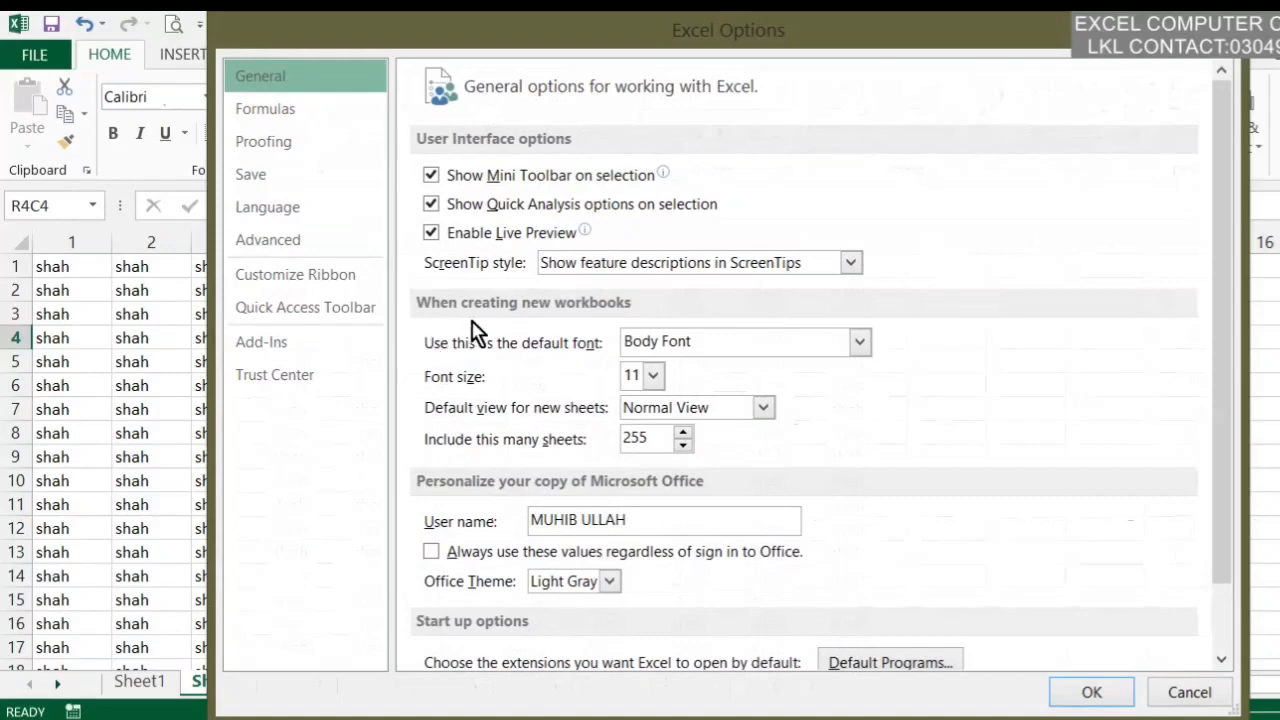
{"action": "scroll", "coordinate": [521, 279], "scroll_direction": "down", "scroll_amount": 1}
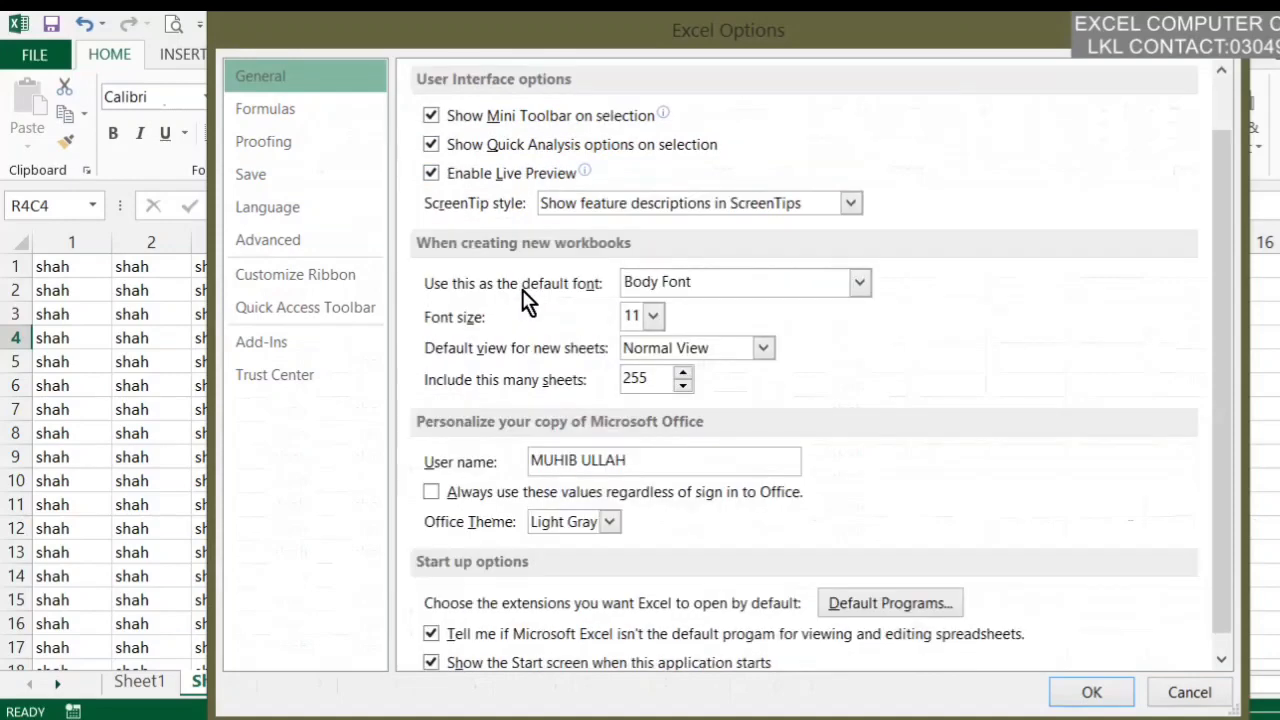
{"action": "scroll", "coordinate": [648, 500], "scroll_direction": "down", "scroll_amount": 1}
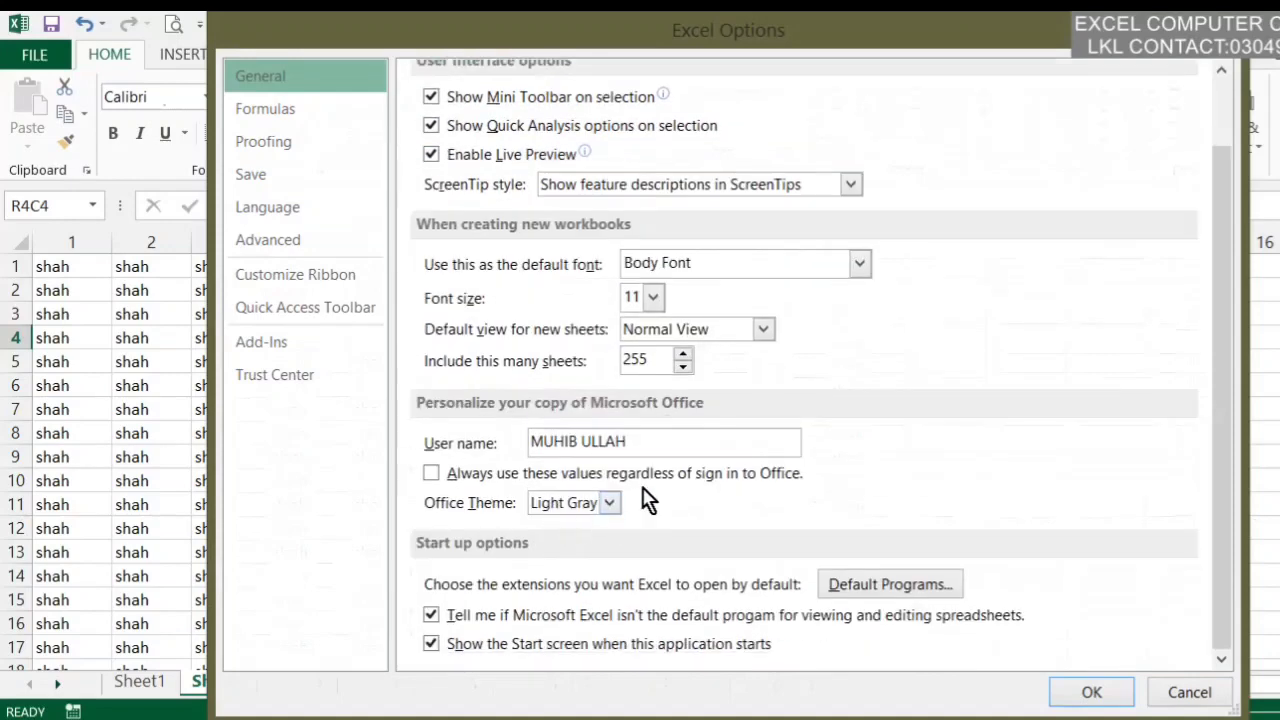
{"action": "left_click", "coordinate": [650, 361]}
{"action": "key", "text": "BackSpace"}
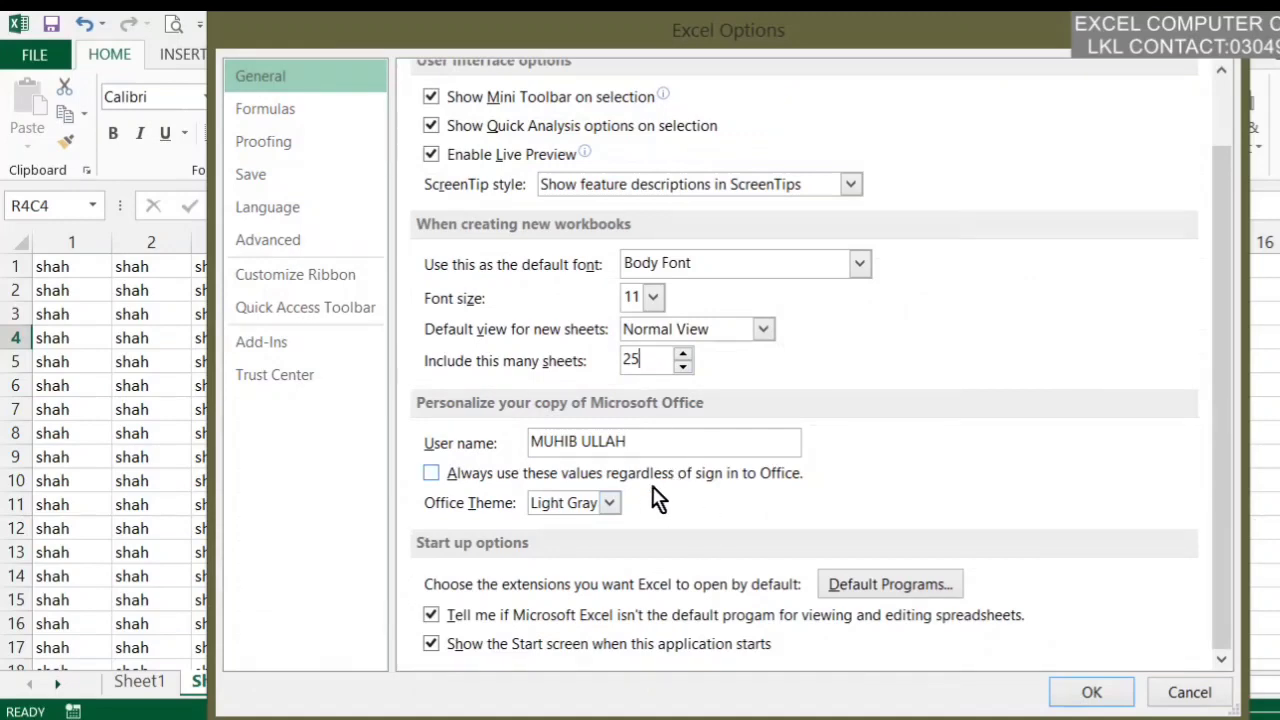
{"action": "key", "text": "BackSpace"}
{"action": "left_click", "coordinate": [1090, 692]}
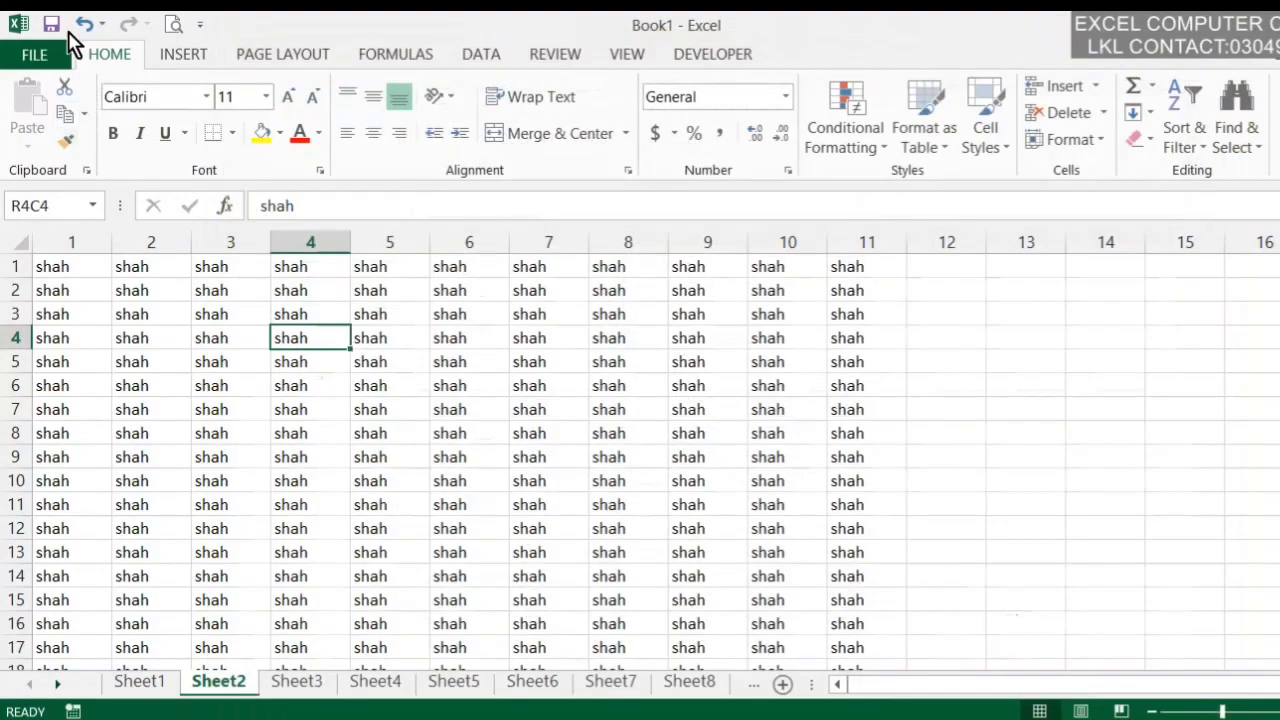
- Create a new blank workbook and check its Sheet1 and Sheet2 tabs
{"action": "left_click", "coordinate": [37, 53]}
{"action": "left_click", "coordinate": [74, 151]}
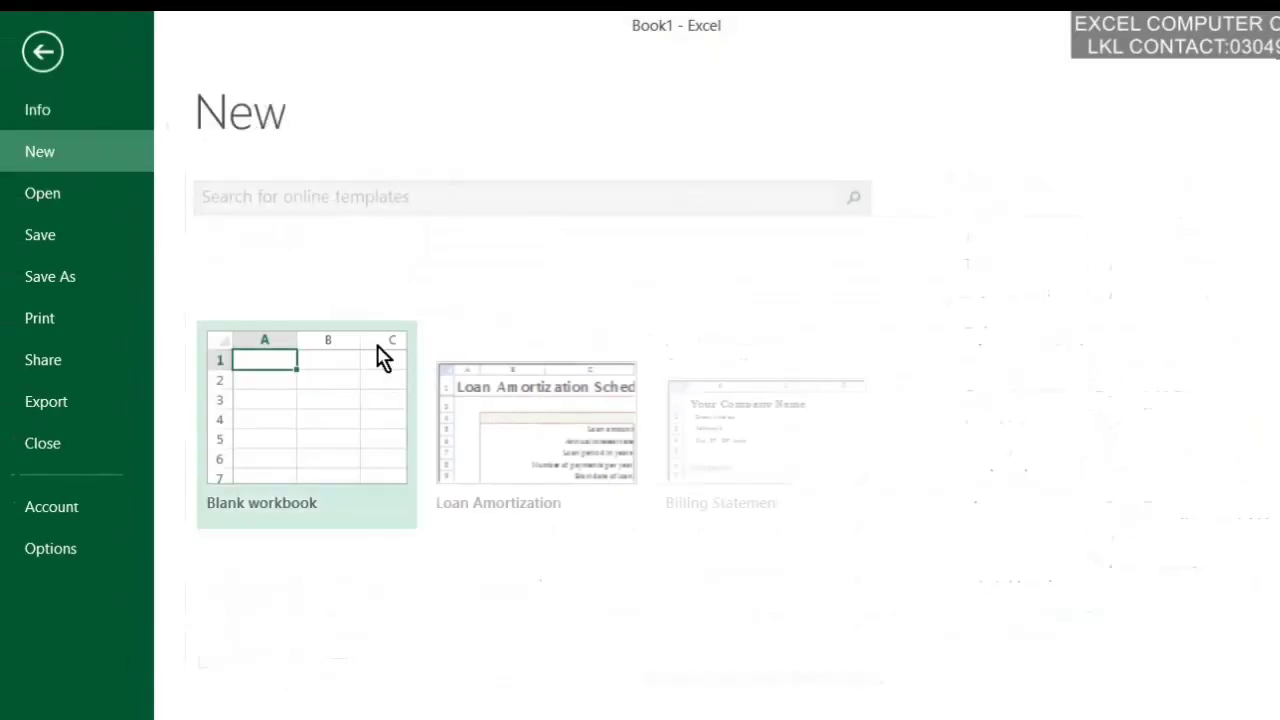
{"action": "left_click", "coordinate": [331, 421]}
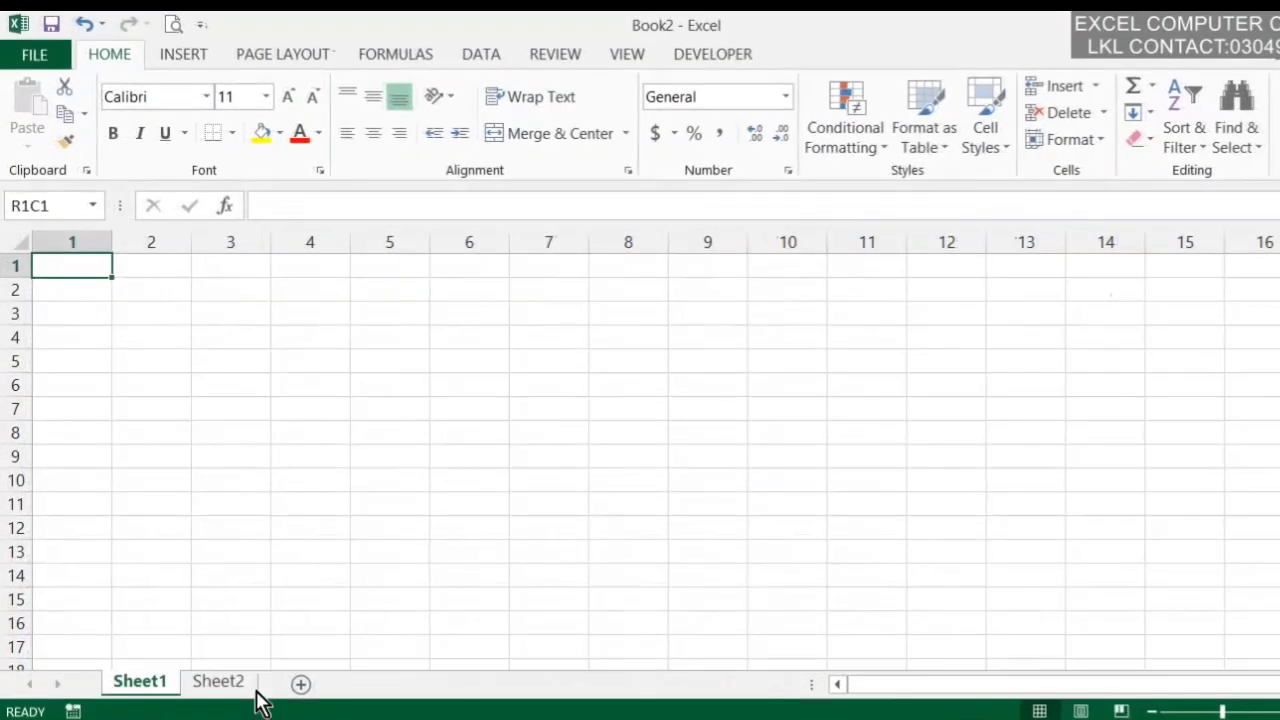
{"action": "left_click", "coordinate": [243, 688]}
{"action": "left_click", "coordinate": [158, 688]}
- Reopen Excel Options and check the General page's sheet count and default font
{"action": "left_click", "coordinate": [24, 58]}
{"action": "left_click", "coordinate": [54, 549]}
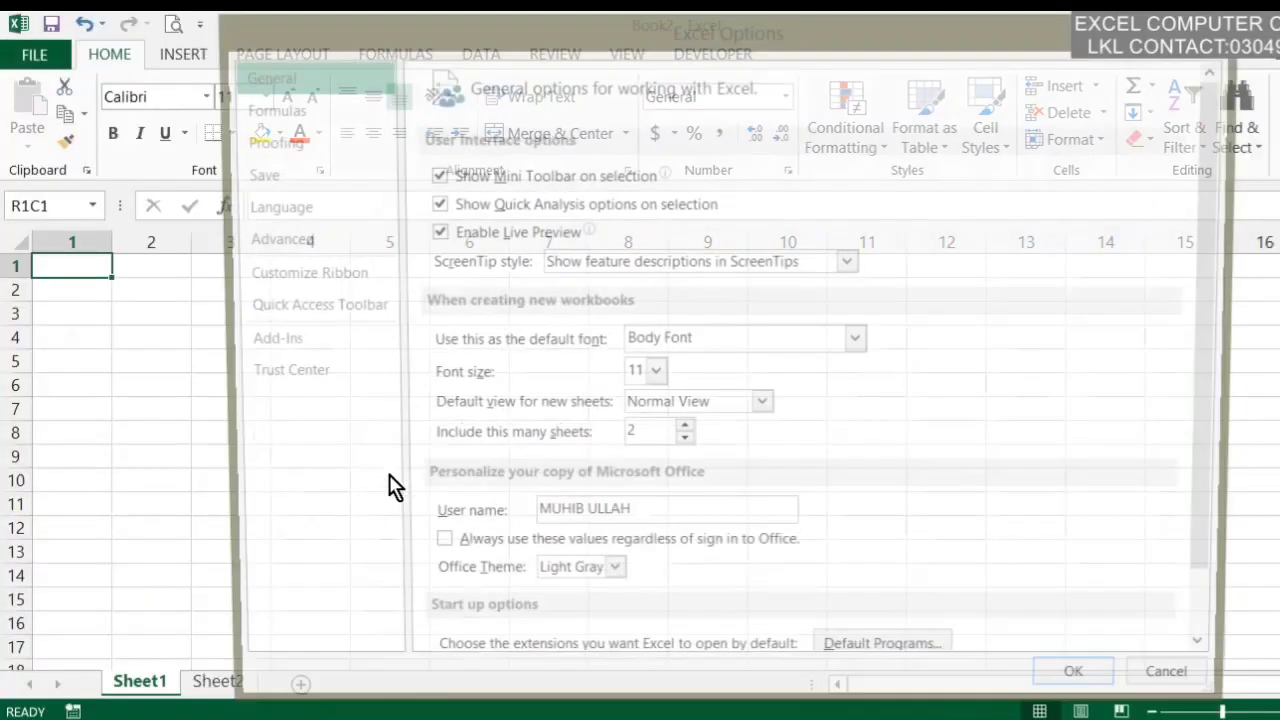
{"action": "scroll", "coordinate": [470, 466], "scroll_direction": "down", "scroll_amount": 2}
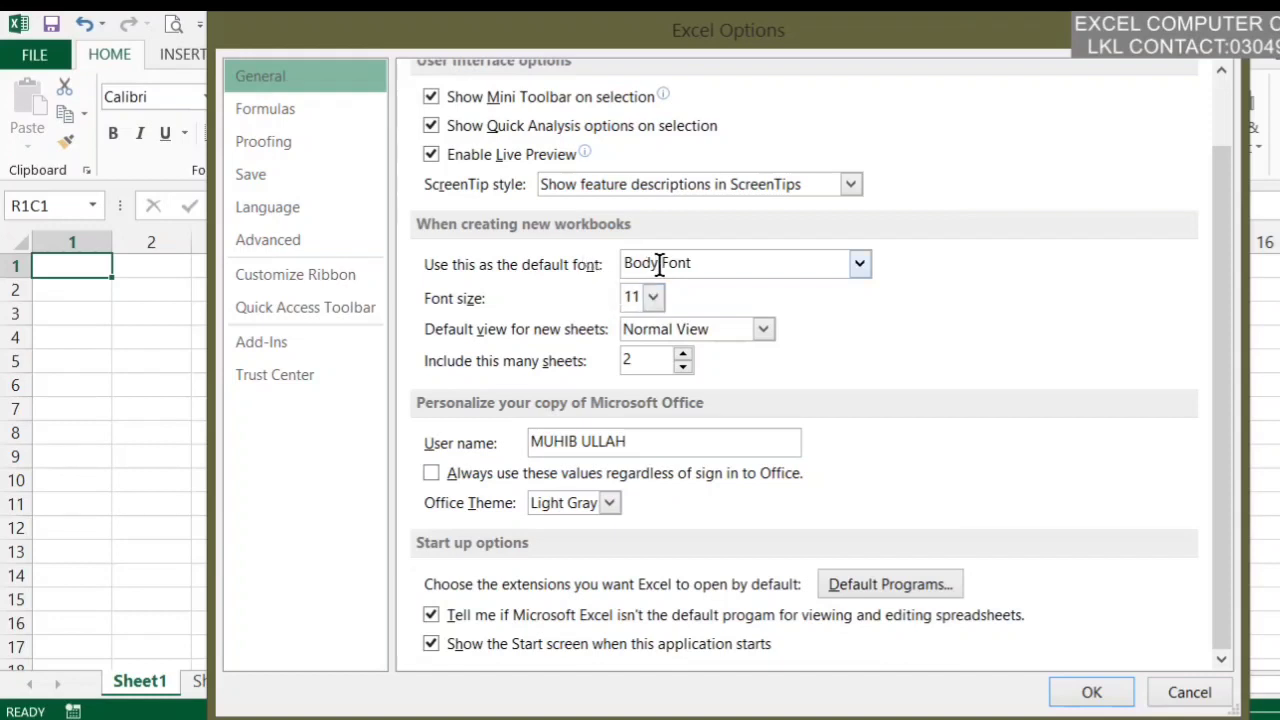
{"action": "left_click", "coordinate": [667, 272]}
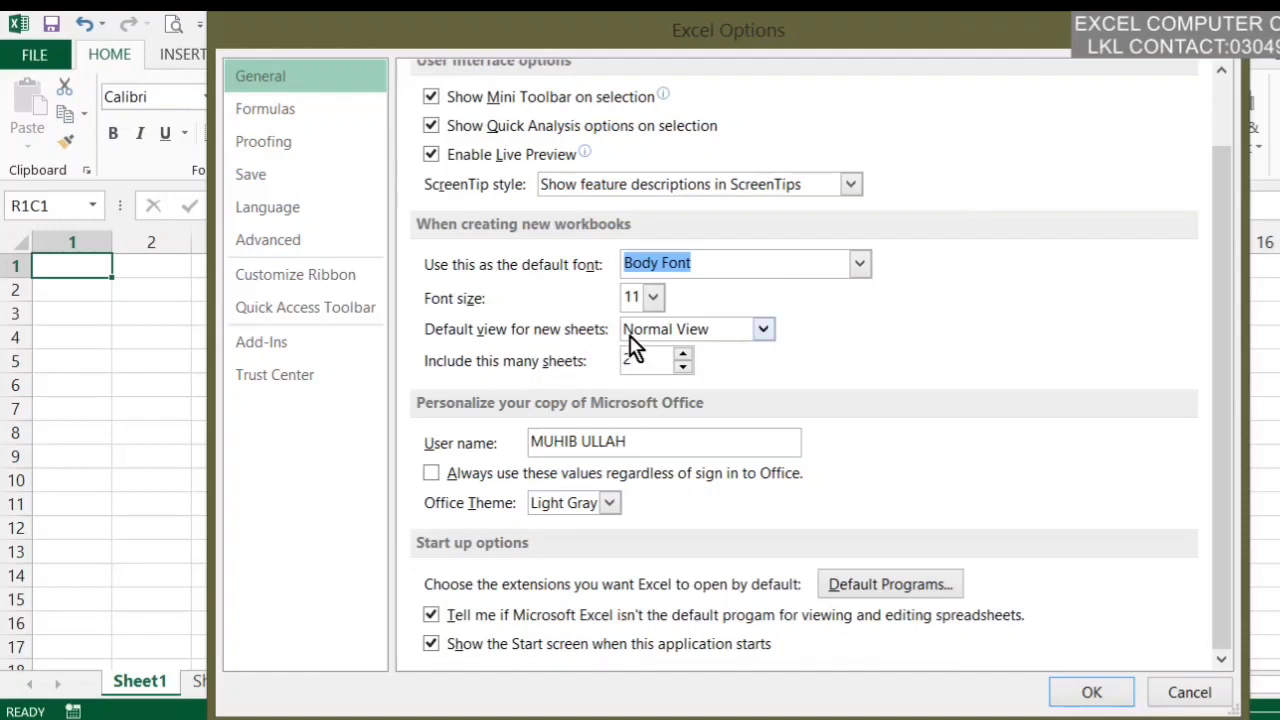
- Browse the Formulas, Proofing, Save and Advanced settings pages
{"action": "left_click", "coordinate": [332, 115]}
{"action": "left_click", "coordinate": [329, 143]}
{"action": "left_click", "coordinate": [322, 178]}
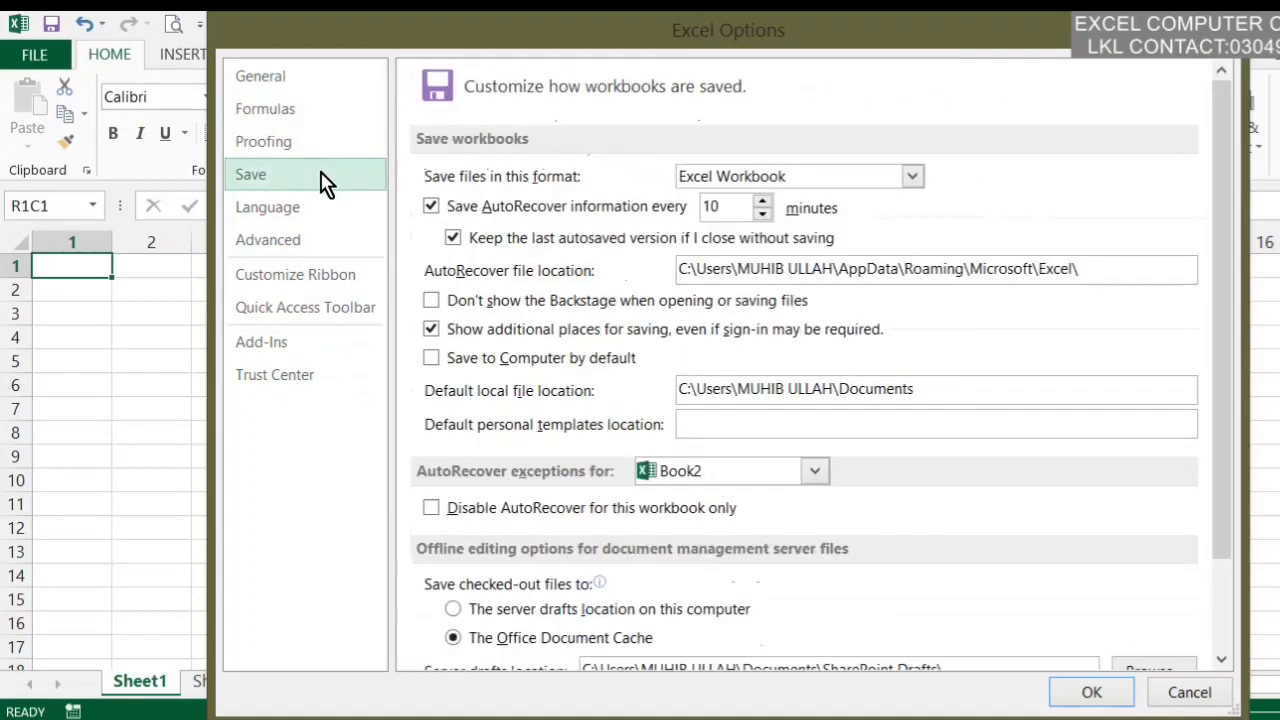
{"action": "left_click", "coordinate": [298, 243]}
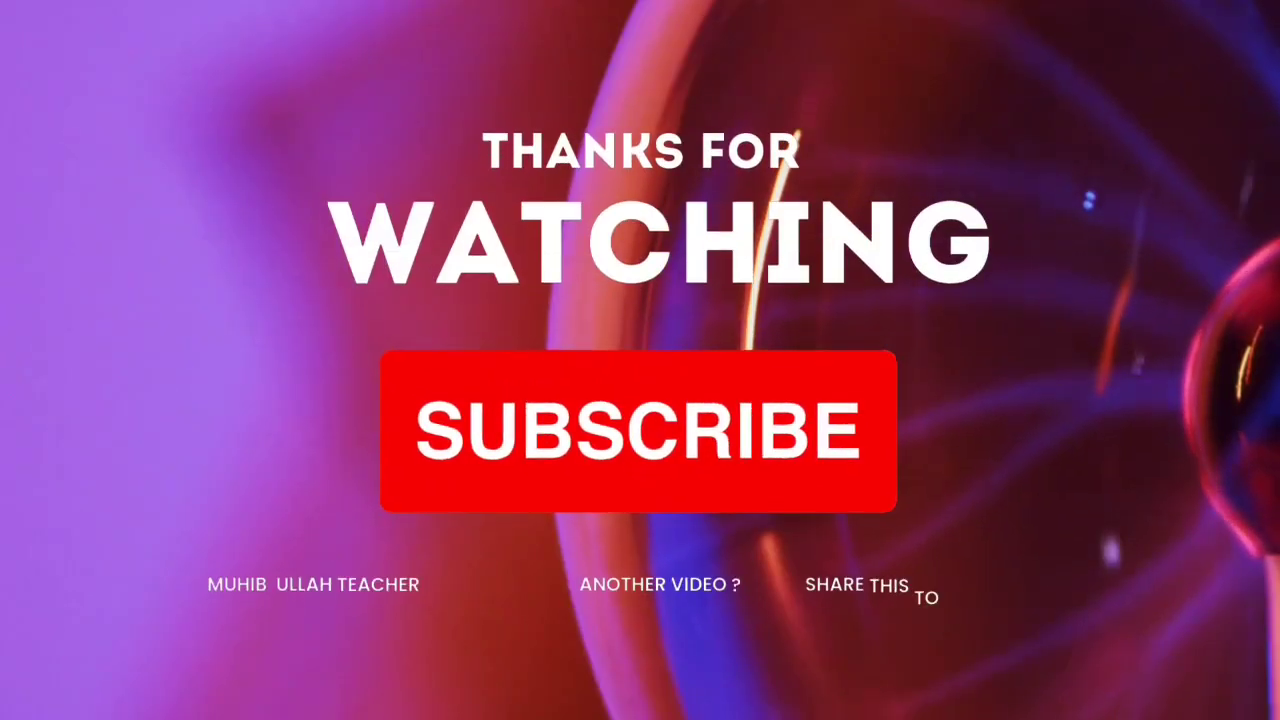